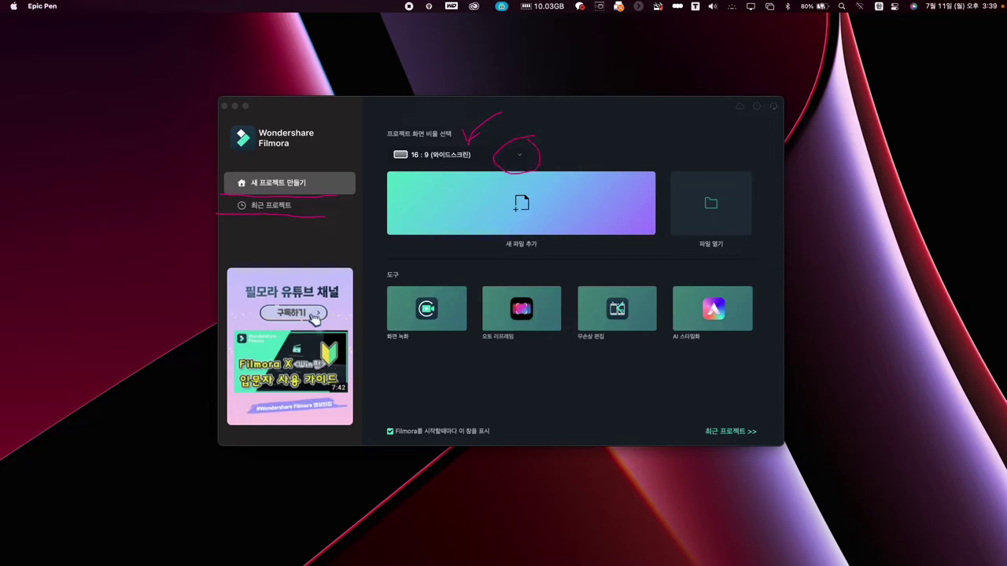
# Step: Create a new project with the 16:9 widescreen aspect ratio
pyautogui.click(520, 156)
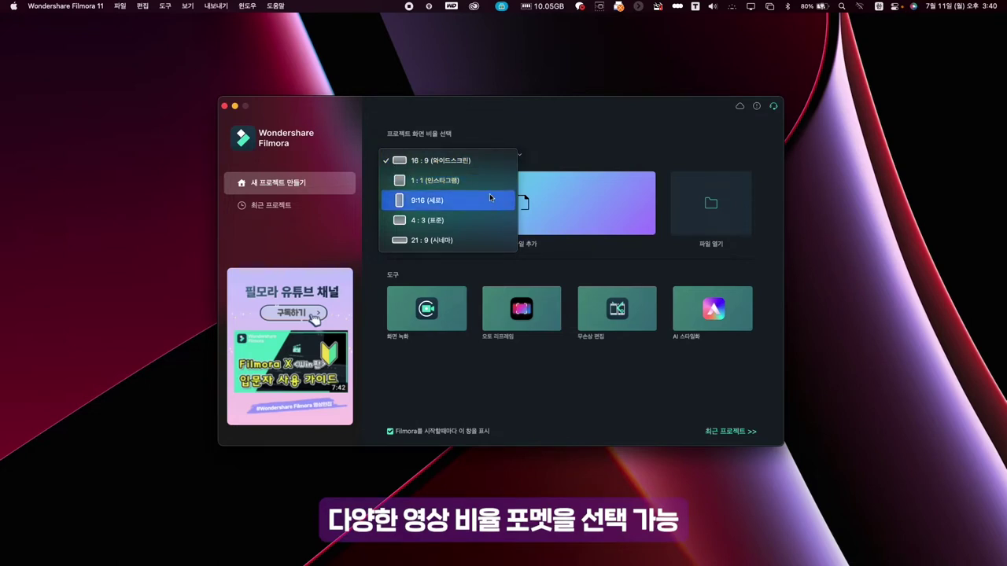
pyautogui.click(578, 112)
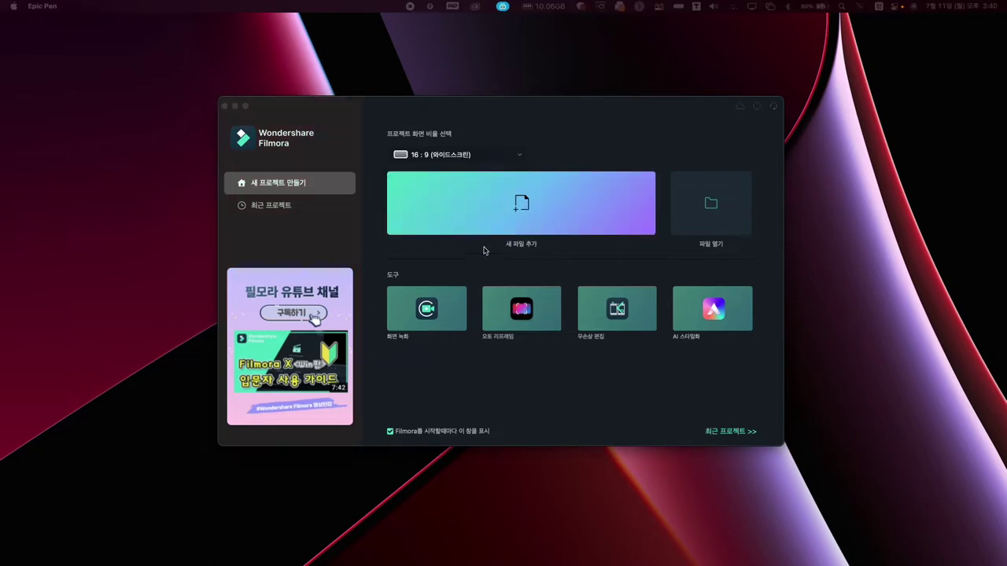
pyautogui.click(505, 223)
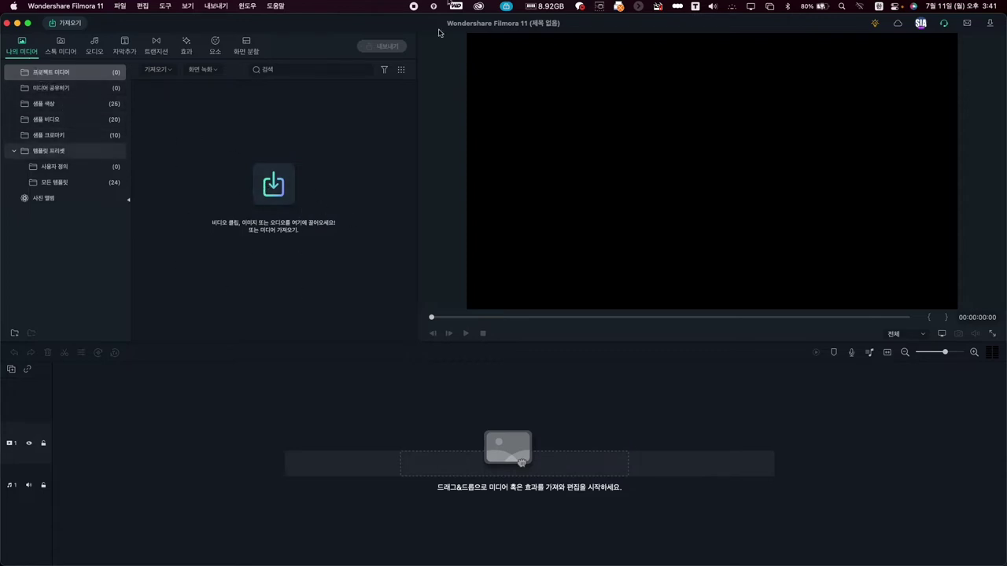
# Step: Import all the video files from the Video folder into the project media
pyautogui.click(273, 195)
pyautogui.scroll(-5, 438, 303)
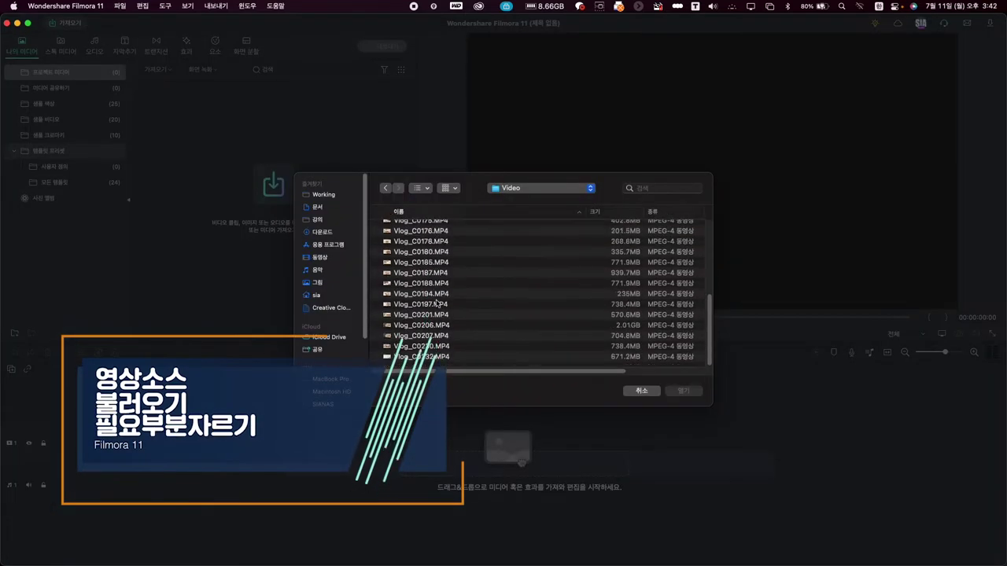
pyautogui.scroll(5, 438, 303)
pyautogui.click(431, 239)
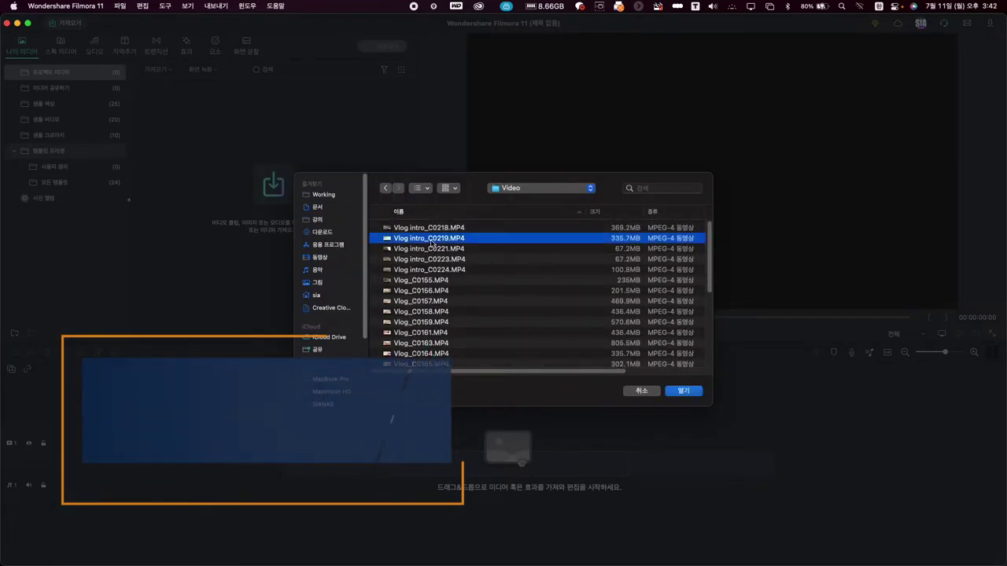
pyautogui.press('super+a')
pyautogui.click(683, 390)
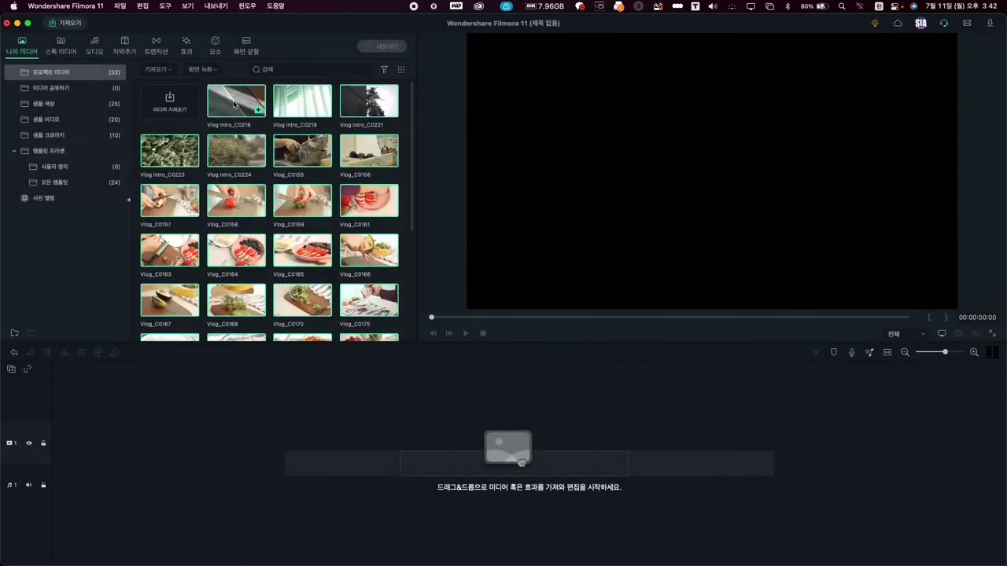
# Step: Preview Vlog intro_C0218 and mark its in point at about 00:00:08:22 and out point at 00:00:19:05
pyautogui.click(232, 103)
pyautogui.click(465, 333)
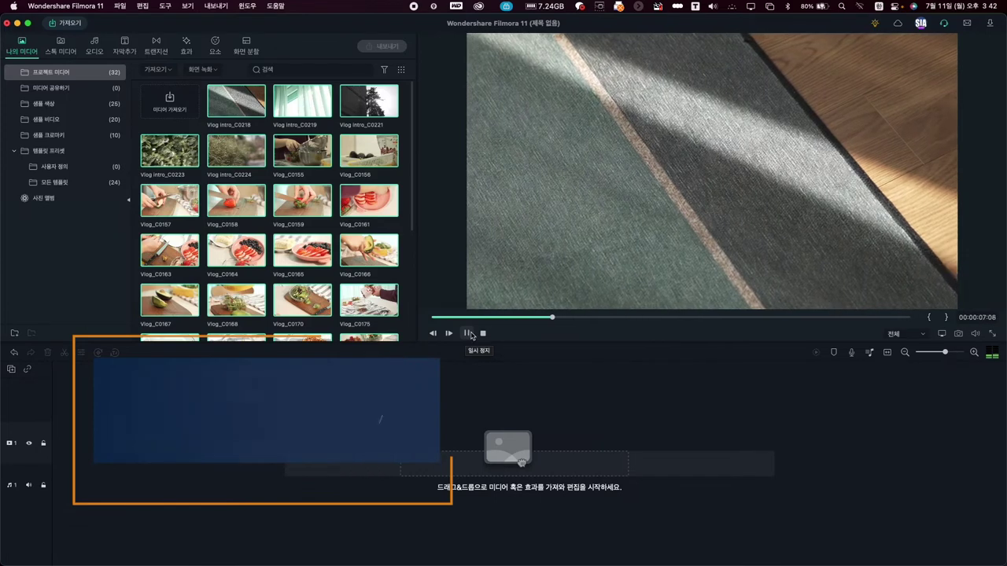
pyautogui.click(466, 334)
pyautogui.click(929, 319)
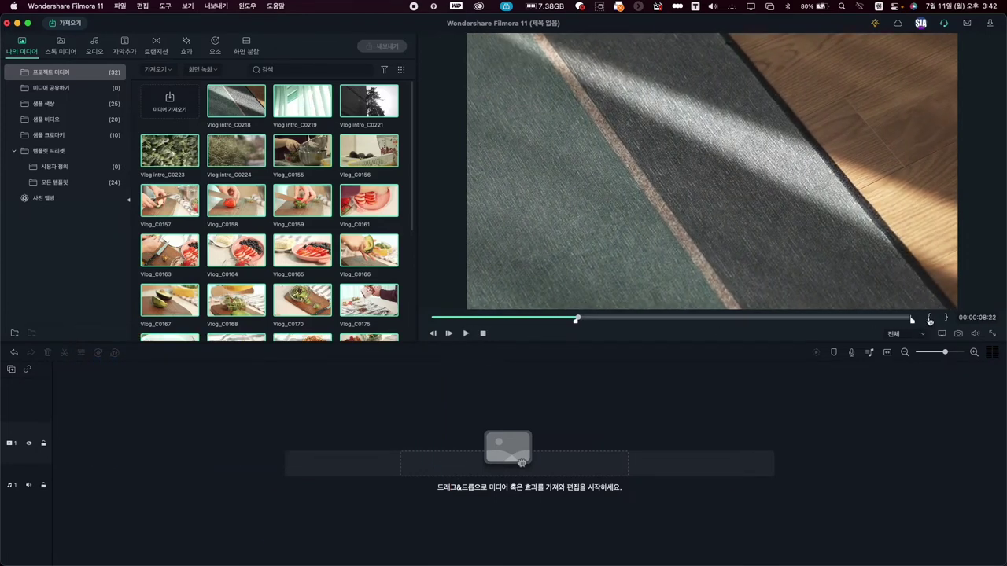
pyautogui.moveTo(578, 321); pyautogui.dragTo(753, 319)
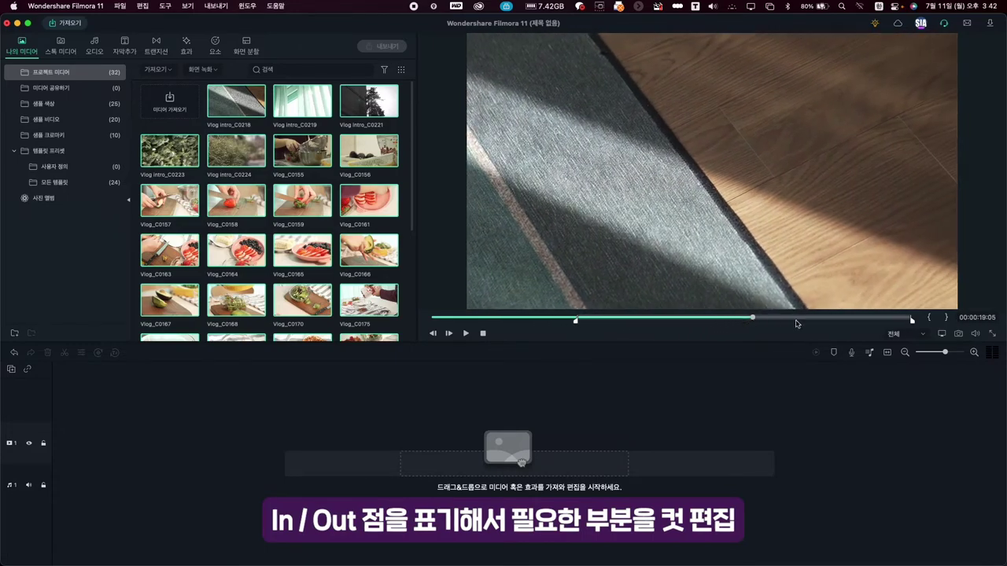
pyautogui.click(948, 319)
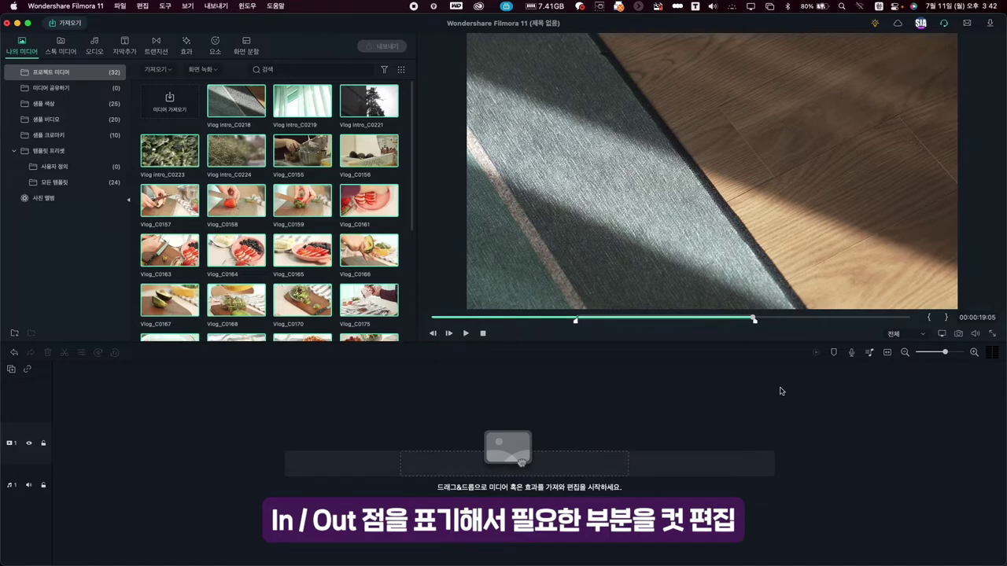
# Step: Place the marked part of Vlog intro_C0218 at the start of video track 1, choosing 3840X2160 29.97fps, and play it back
pyautogui.click(236, 101)
pyautogui.moveTo(297, 331); pyautogui.dragTo(57, 463)
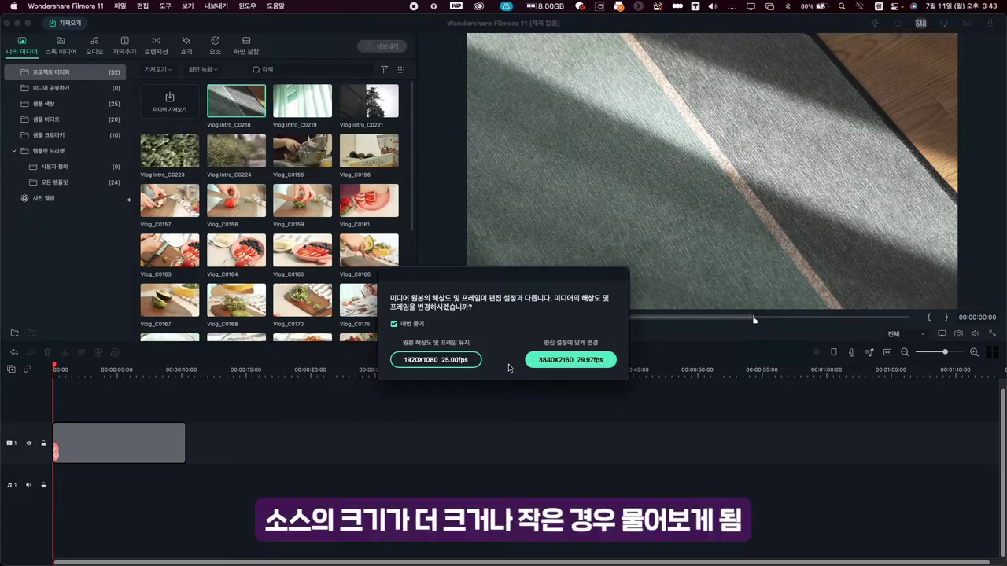
pyautogui.click(565, 361)
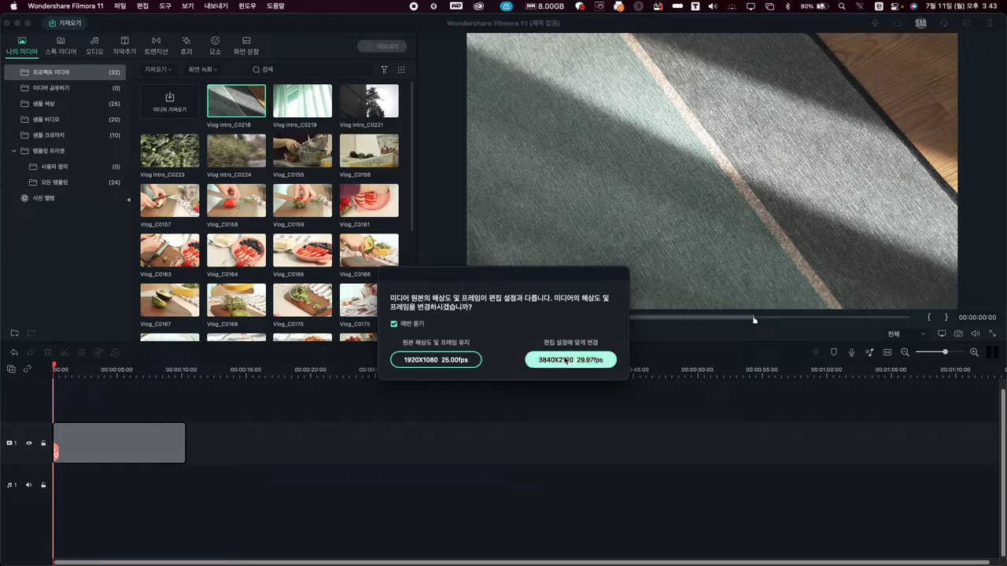
pyautogui.click(55, 367)
pyautogui.moveTo(55, 366); pyautogui.dragTo(150, 372)
pyautogui.click(464, 334)
pyautogui.click(464, 334)
# Step: Append Vlog intro_C0219 after the first clip on video track 1 and trim about 4 seconds off its start
pyautogui.moveTo(291, 104); pyautogui.dragTo(166, 455)
pyautogui.click(140, 370)
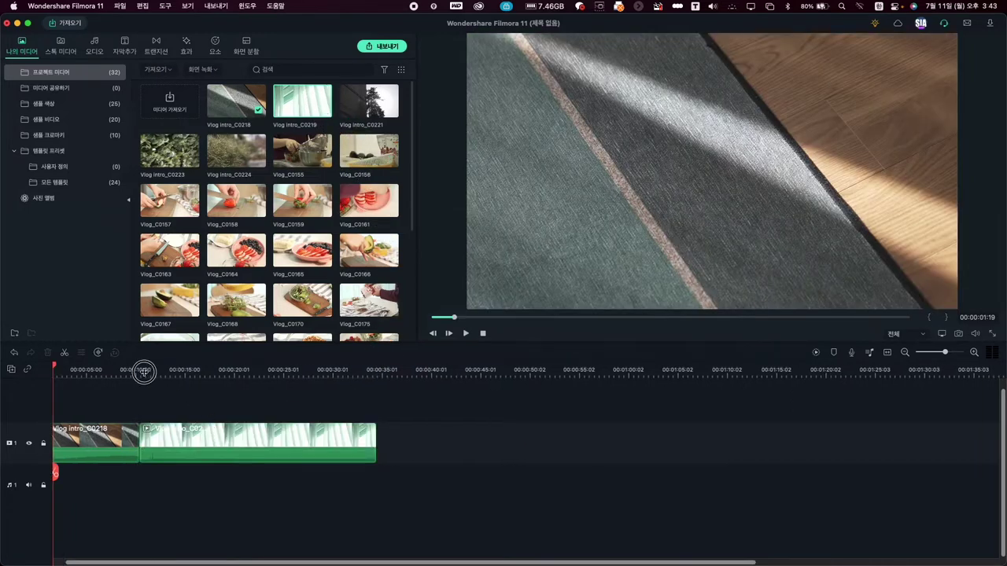
pyautogui.moveTo(144, 367); pyautogui.dragTo(178, 374)
pyautogui.moveTo(142, 444); pyautogui.dragTo(181, 442)
# Step: Split the Vlog intro_C0219 clip at 00:00:23:19
pyautogui.moveTo(182, 368); pyautogui.dragTo(271, 380)
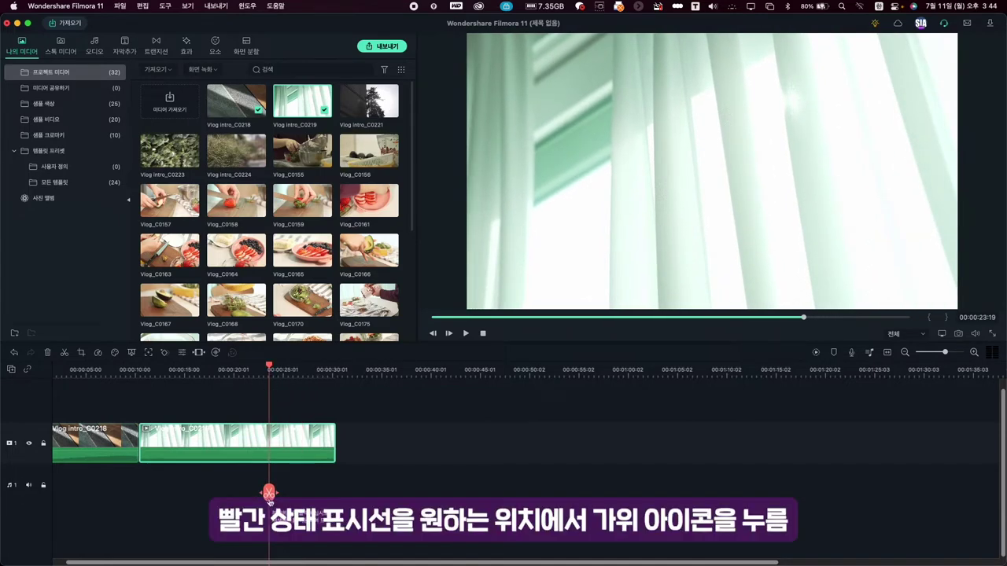
pyautogui.click(270, 493)
pyautogui.click(297, 447)
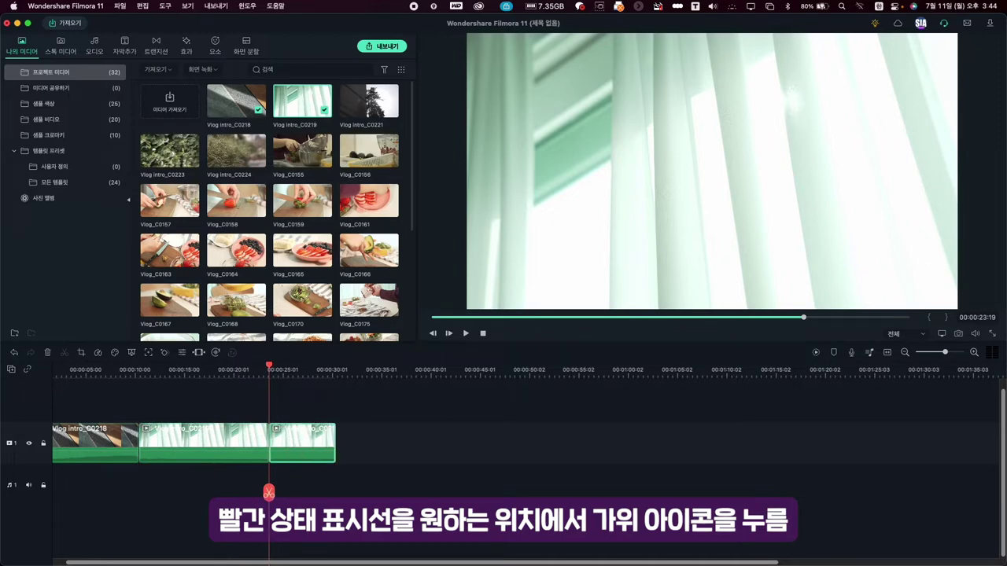
pyautogui.moveTo(207, 431); pyautogui.dragTo(213, 451)
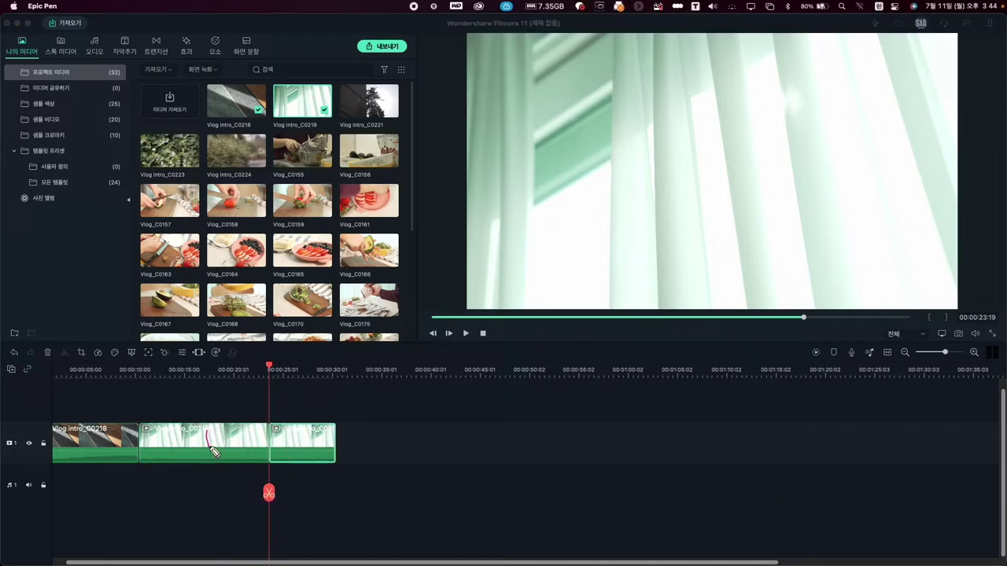
pyautogui.moveTo(299, 434); pyautogui.dragTo(312, 445)
pyautogui.moveTo(325, 402); pyautogui.dragTo(296, 475)
pyautogui.moveTo(285, 407); pyautogui.dragTo(342, 477)
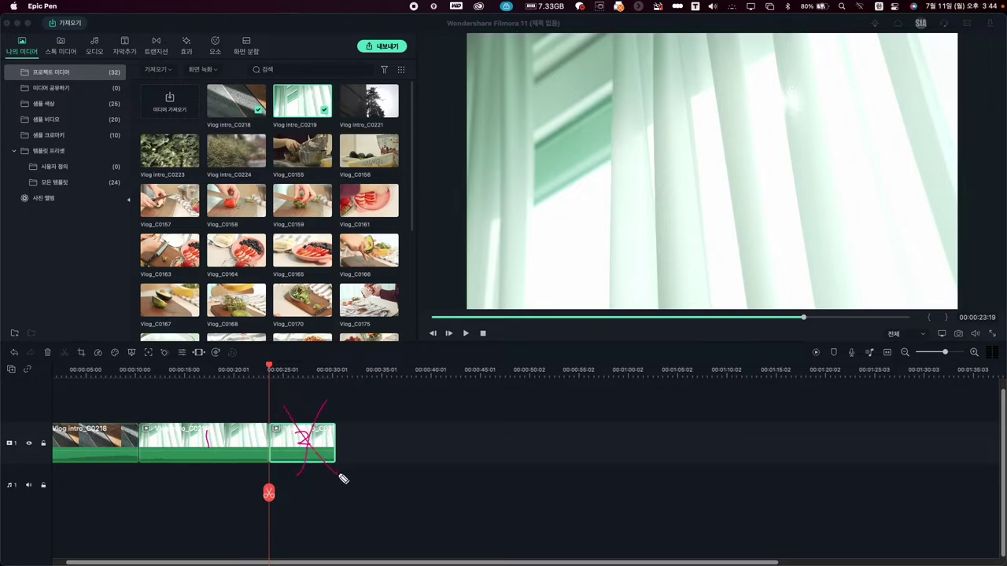
pyautogui.hotkey('ctrl', 'shift', 'c')
# Step: Delete the part of Vlog intro_C0219 after the split and append Vlog intro_C0223 in its place
pyautogui.click(300, 446)
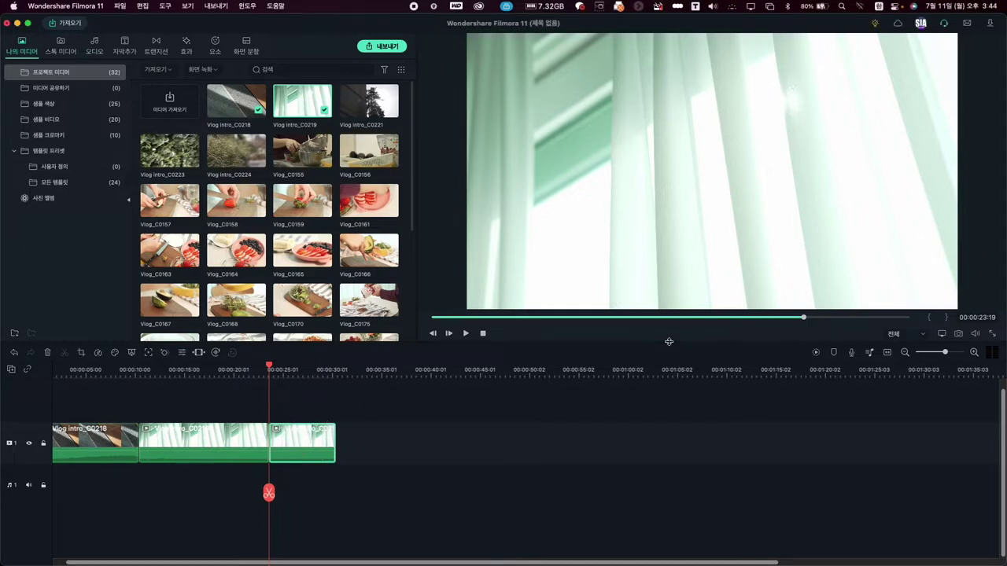
pyautogui.click(48, 353)
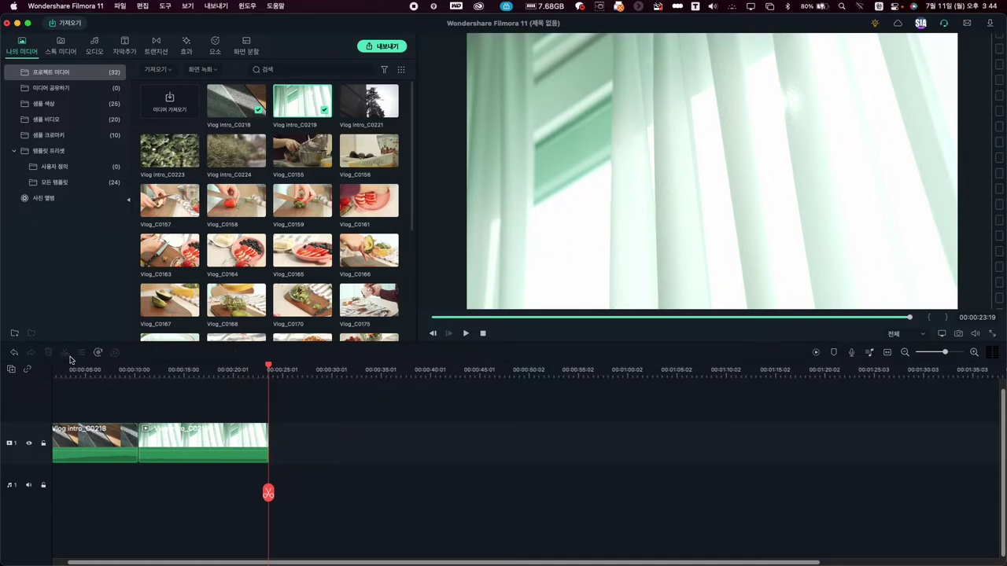
pyautogui.moveTo(169, 150); pyautogui.dragTo(293, 443)
pyautogui.click(275, 370)
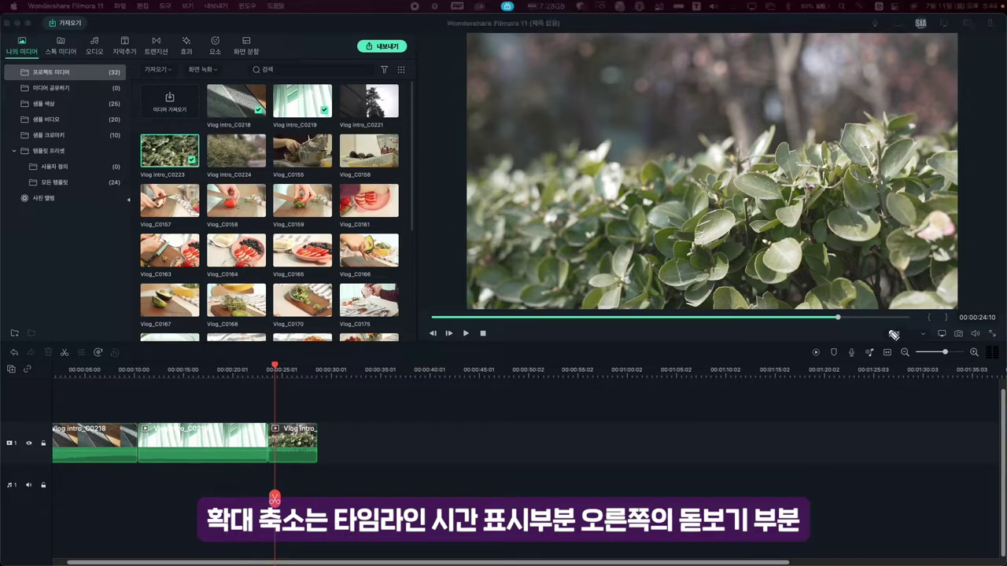
pyautogui.moveTo(895, 369); pyautogui.dragTo(991, 368)
pyautogui.moveTo(917, 333)
pyautogui.mouseDown()
pyautogui.moveTo(964, 329)
pyautogui.moveTo(957, 341)
pyautogui.moveTo(986, 358)
pyautogui.moveTo(968, 374)
pyautogui.moveTo(971, 353)
pyautogui.moveTo(953, 388)
pyautogui.moveTo(907, 391)
pyautogui.moveTo(914, 383)
pyautogui.moveTo(911, 394)
pyautogui.moveTo(887, 356)
pyautogui.moveTo(917, 360)
pyautogui.mouseUp()
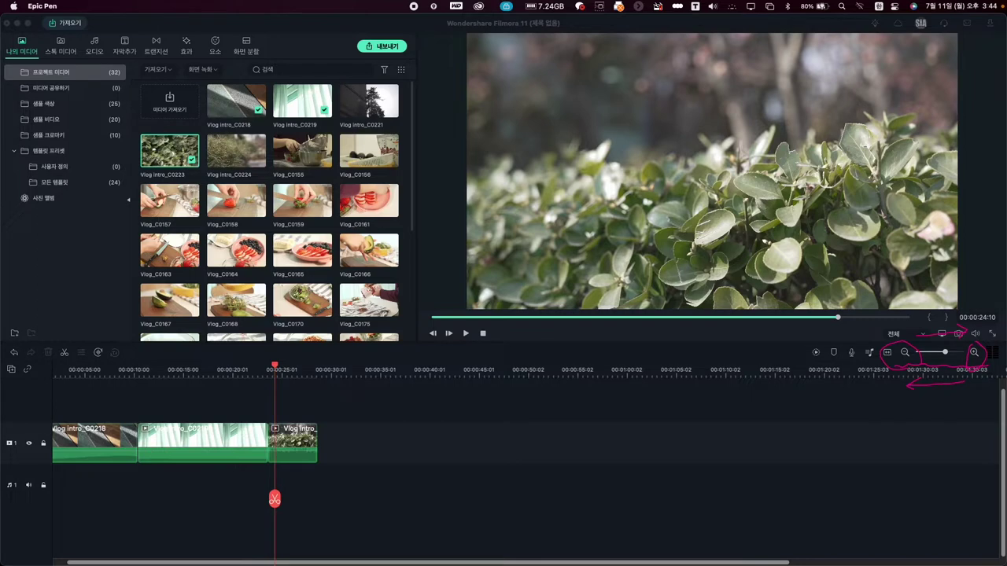
pyautogui.hotkey('ctrl', 'shift', 'c')
# Step: Trim a little off both the end and the start of the Vlog intro_C0223 clip
pyautogui.moveTo(938, 351); pyautogui.dragTo(944, 352)
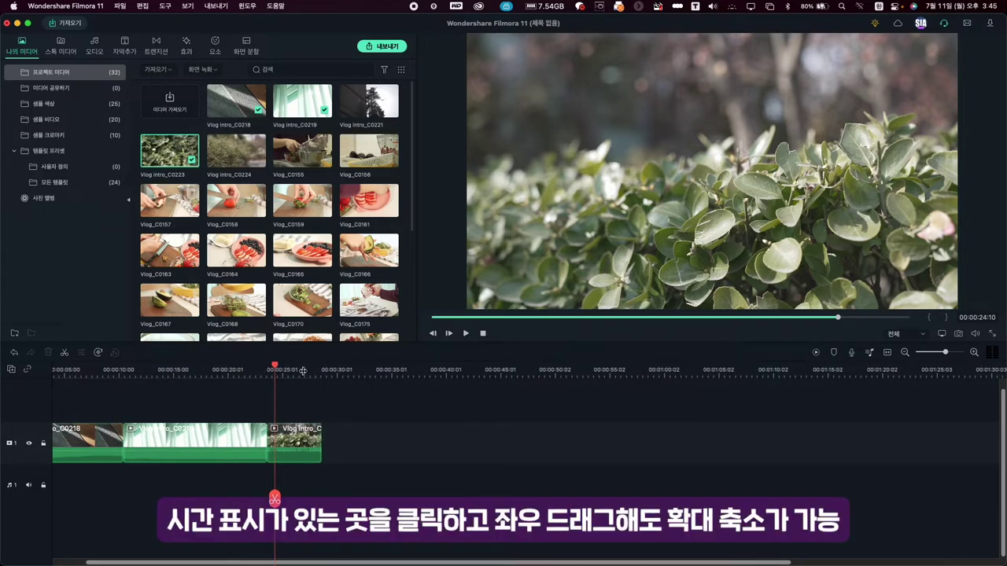
pyautogui.moveTo(298, 370); pyautogui.dragTo(413, 372)
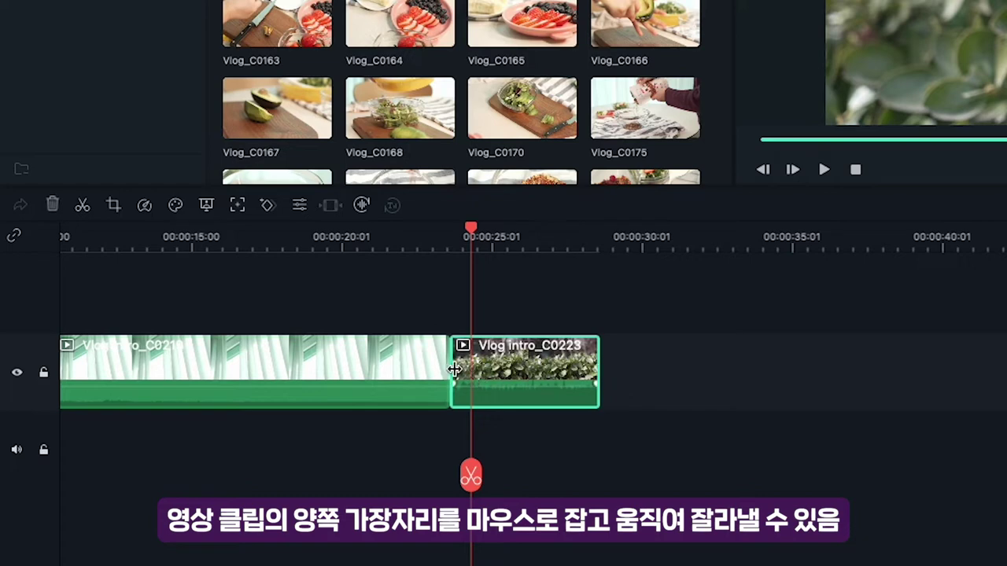
pyautogui.moveTo(598, 366); pyautogui.dragTo(579, 365)
pyautogui.moveTo(450, 366); pyautogui.dragTo(472, 363)
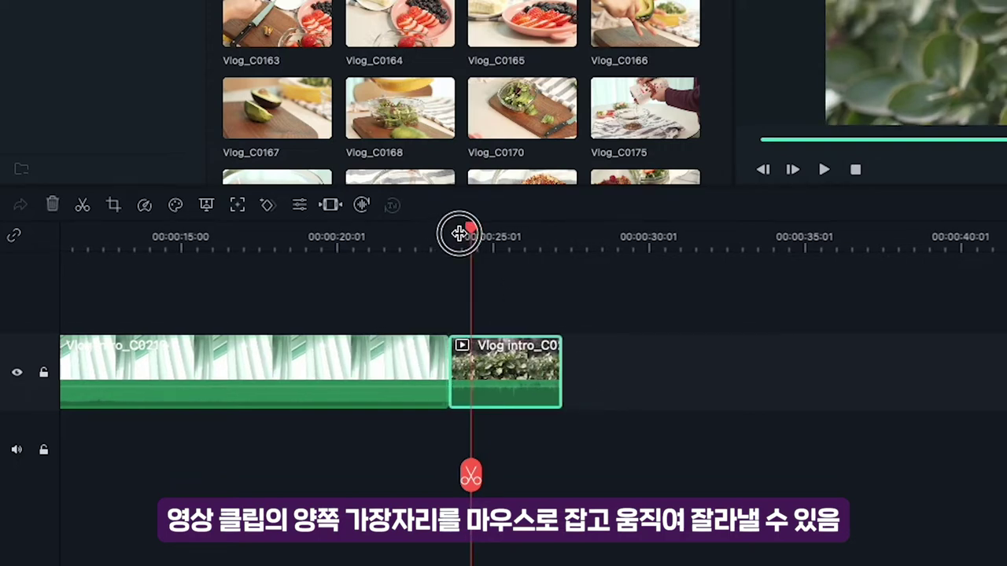
pyautogui.scroll(-3, 450, 236)
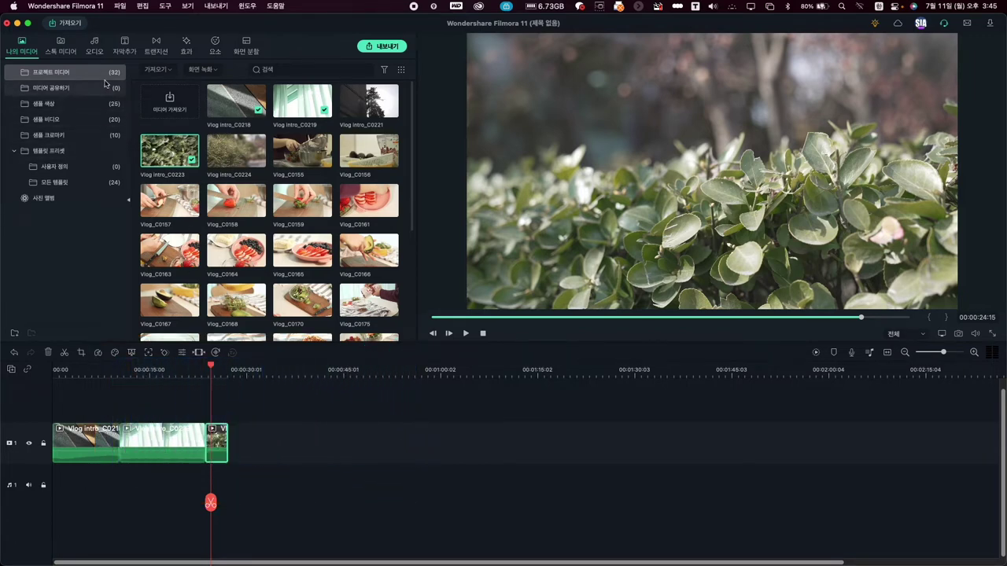
# Step: Preview the built-in music tracks Drift - Pages Turn and Little Maps - Eddie
pyautogui.click(95, 45)
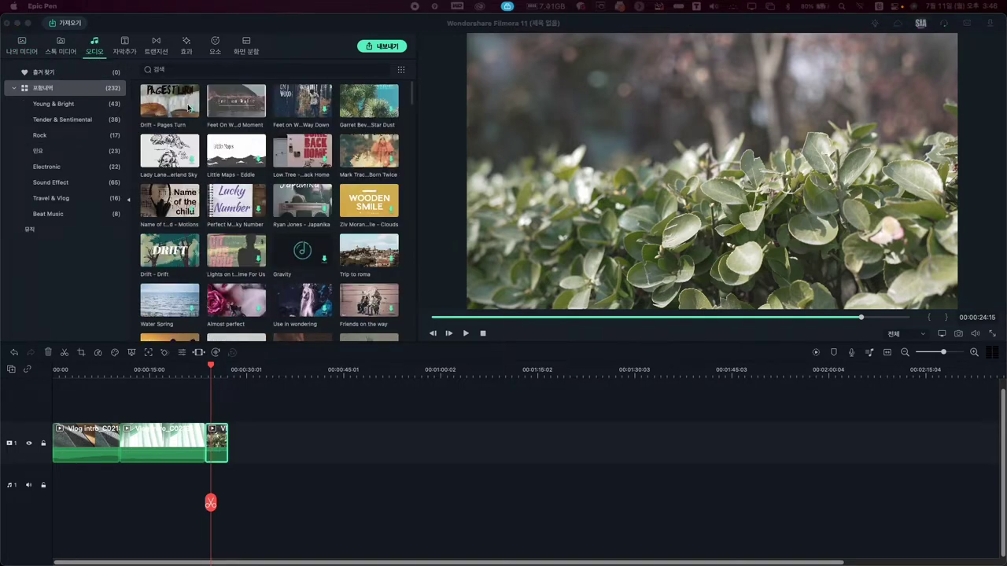
pyautogui.click(183, 125)
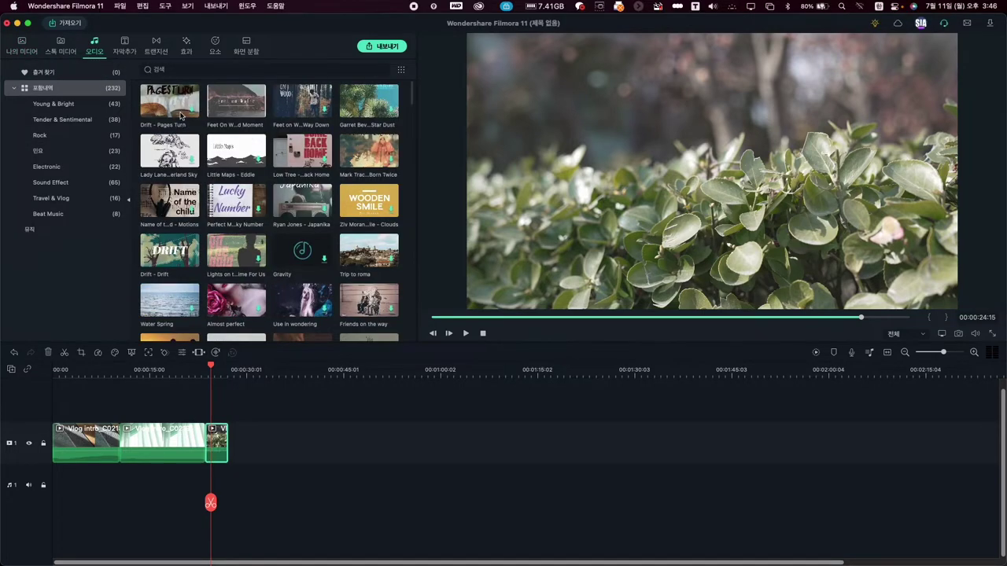
pyautogui.doubleClick(181, 116)
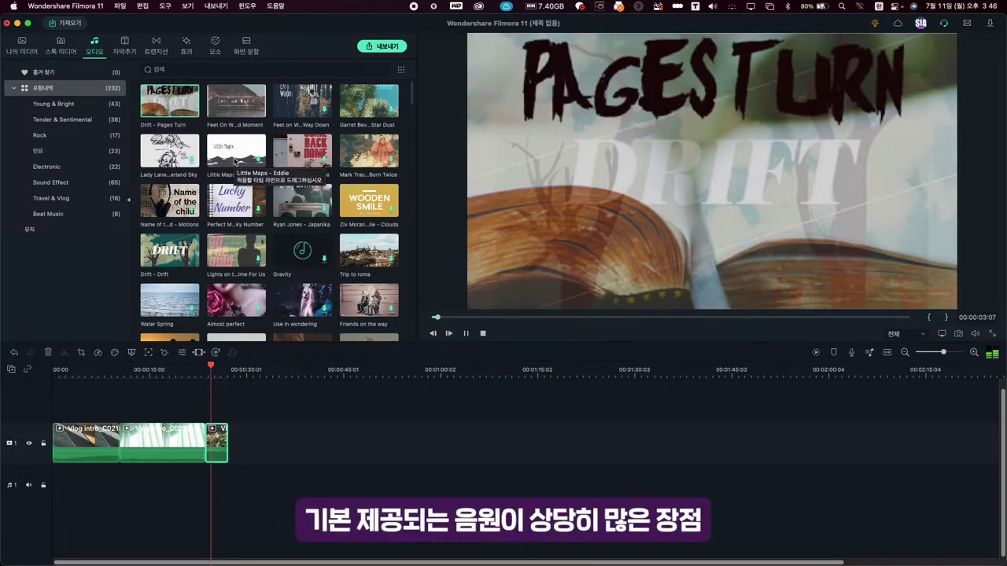
pyautogui.click(237, 167)
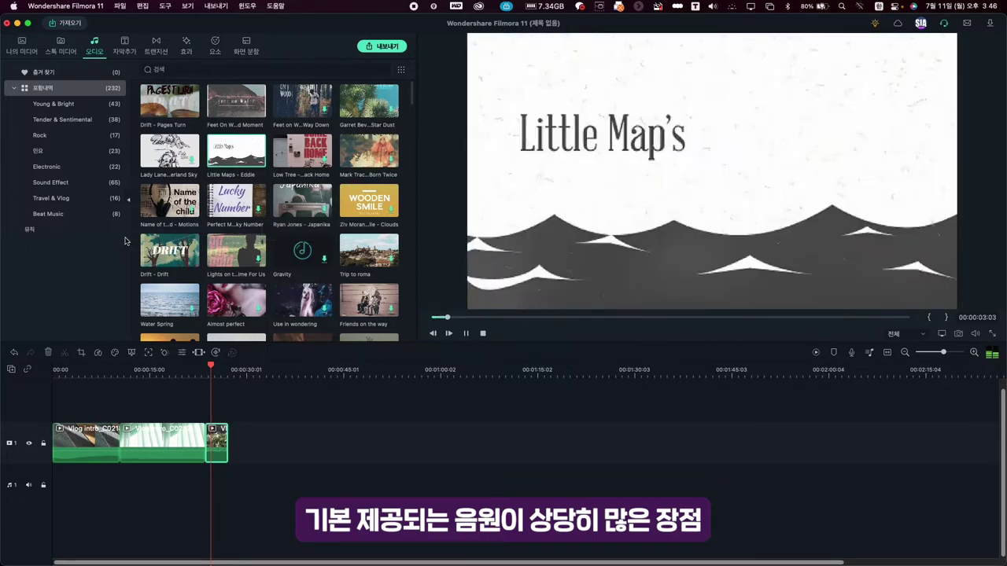
# Step: Listen to the Amazed and Wave Remote tracks in the Travel & Vlog music category
pyautogui.click(74, 197)
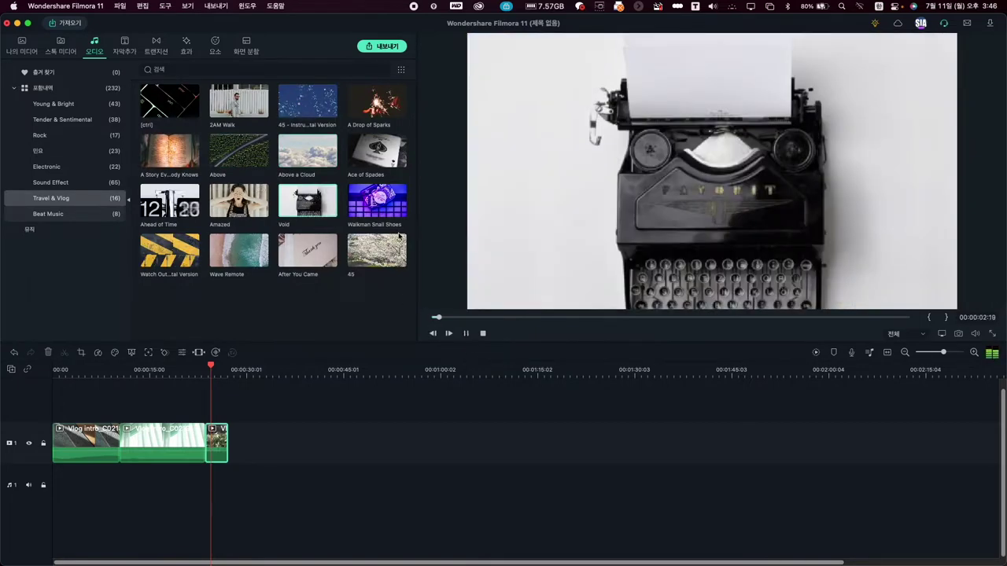
pyautogui.click(258, 226)
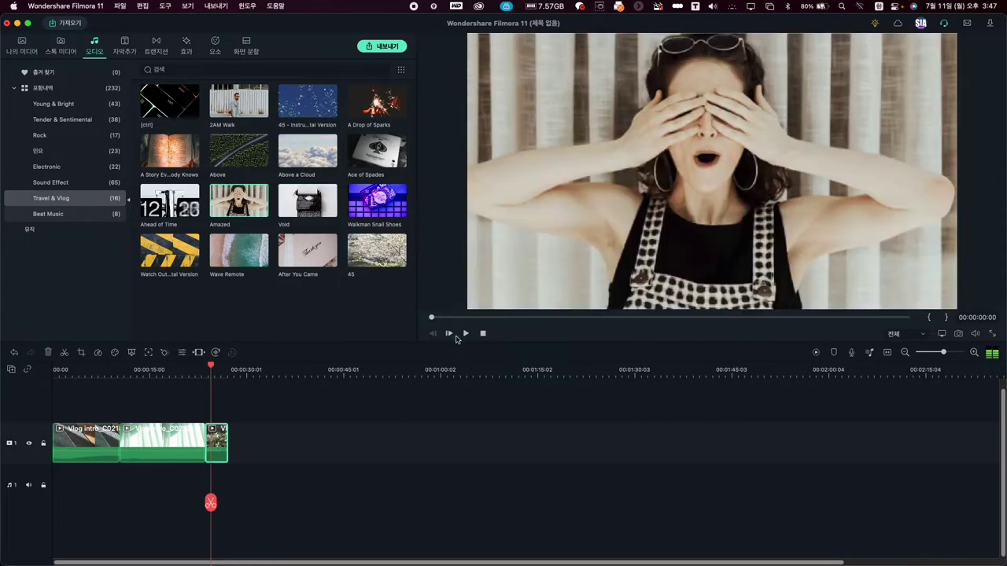
pyautogui.click(527, 317)
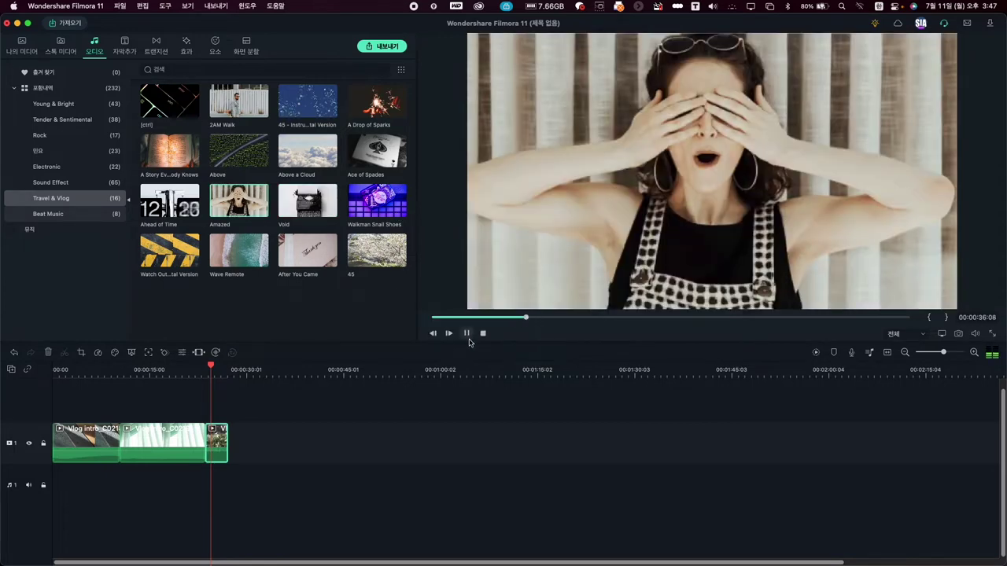
pyautogui.press('Down')
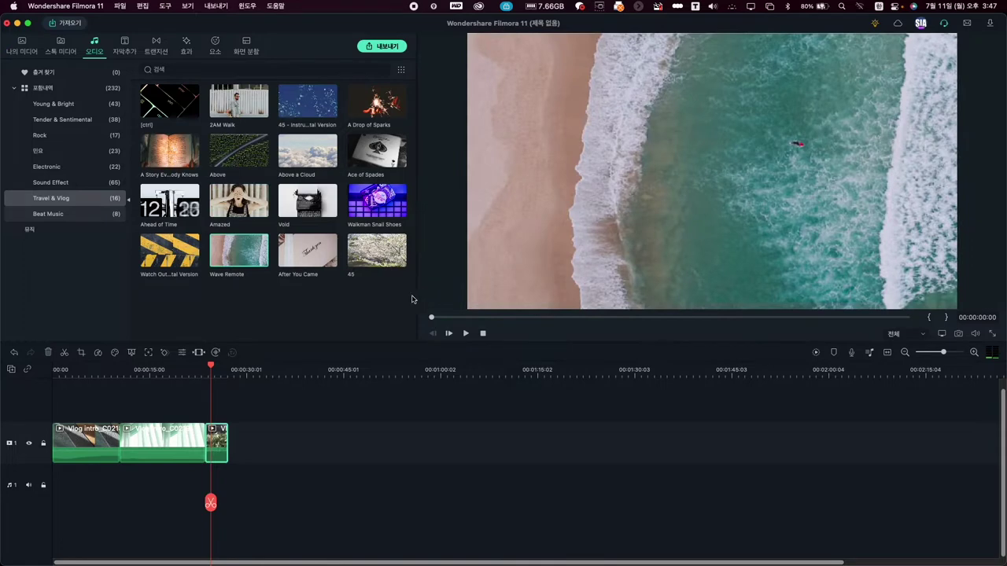
pyautogui.click(467, 334)
pyautogui.click(496, 317)
# Step: Preview the track After You Came and place it at the start of audio track 1
pyautogui.press('Right')
pyautogui.click(582, 317)
pyautogui.click(467, 333)
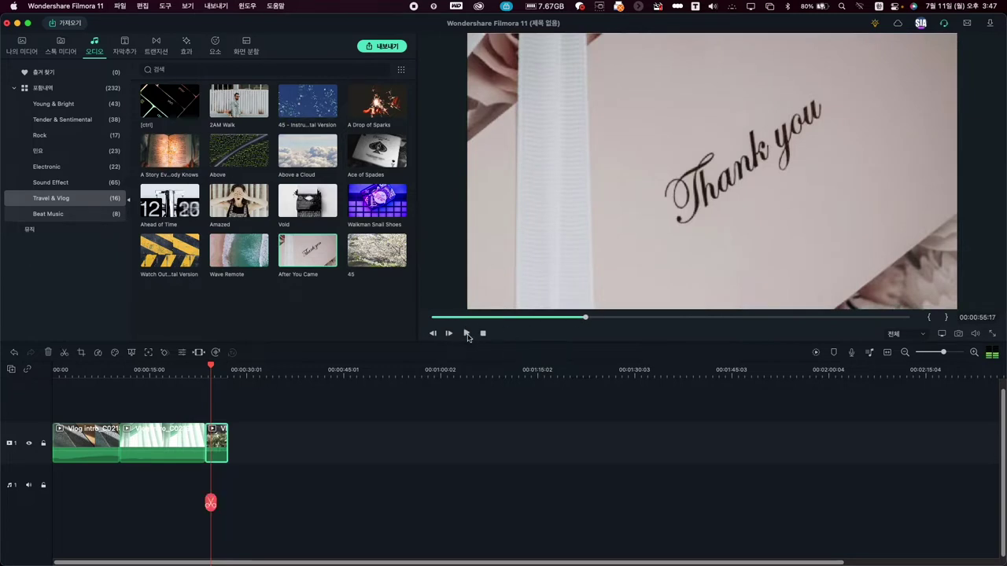
pyautogui.click(303, 260)
pyautogui.moveTo(303, 260); pyautogui.dragTo(54, 490)
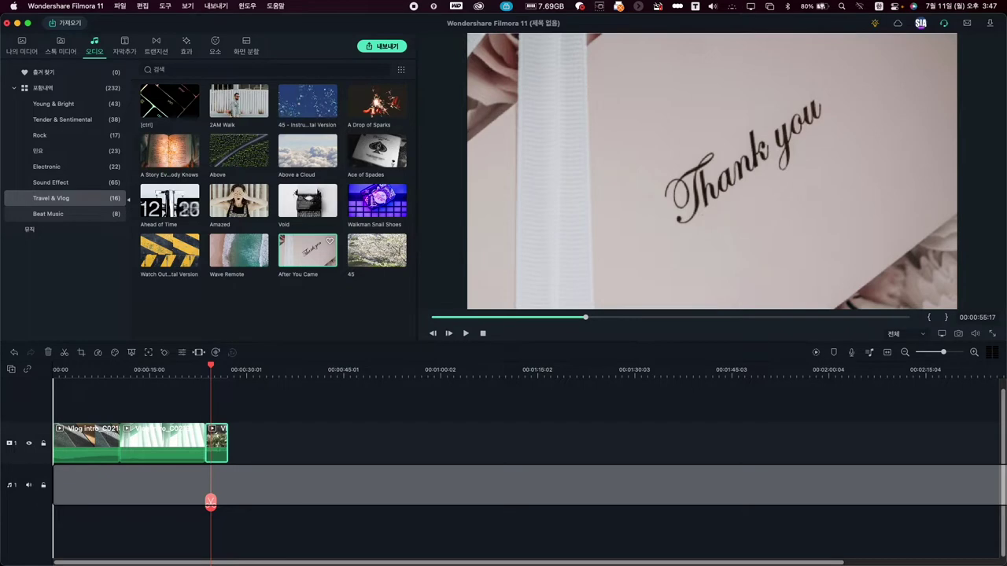
pyautogui.hotkey('ctrl', 'shift', '1')
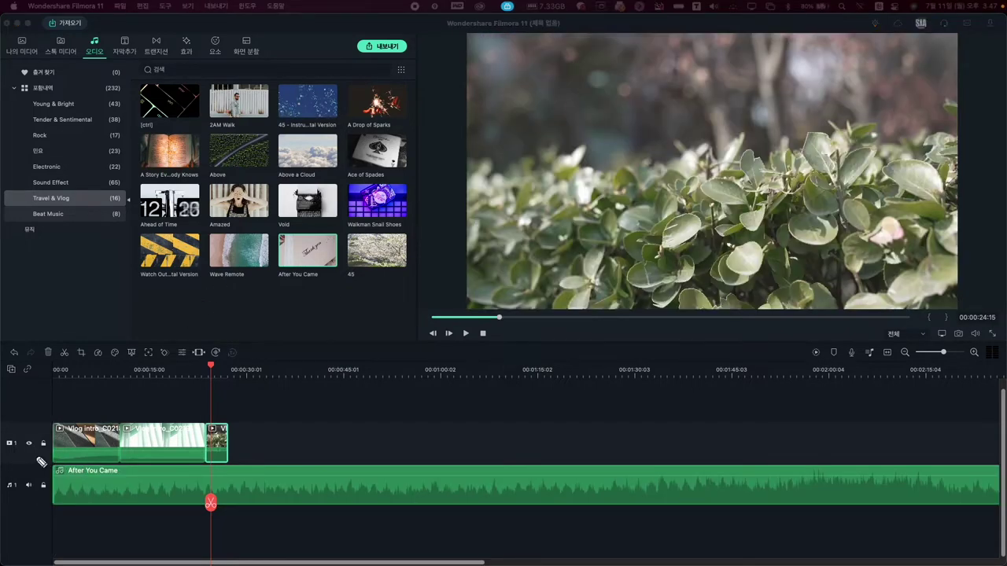
pyautogui.moveTo(15, 431)
pyautogui.mouseDown()
pyautogui.moveTo(8, 504)
pyautogui.moveTo(7, 487)
pyautogui.moveTo(145, 482)
pyautogui.moveTo(135, 468)
pyautogui.moveTo(47, 480)
pyautogui.mouseUp()
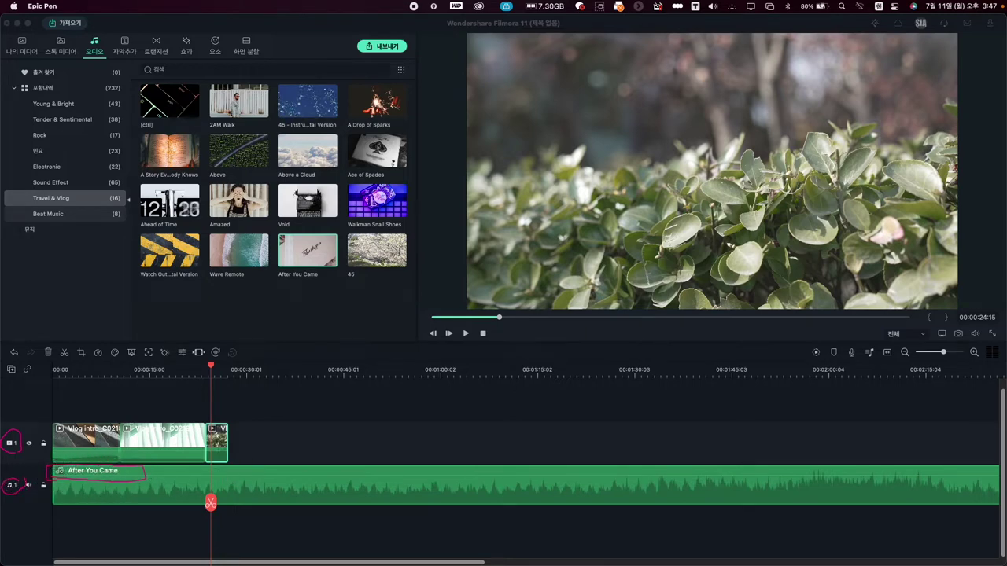
pyautogui.moveTo(89, 492); pyautogui.dragTo(146, 493)
pyautogui.hotkey('ctrl', 'shift', 'e')
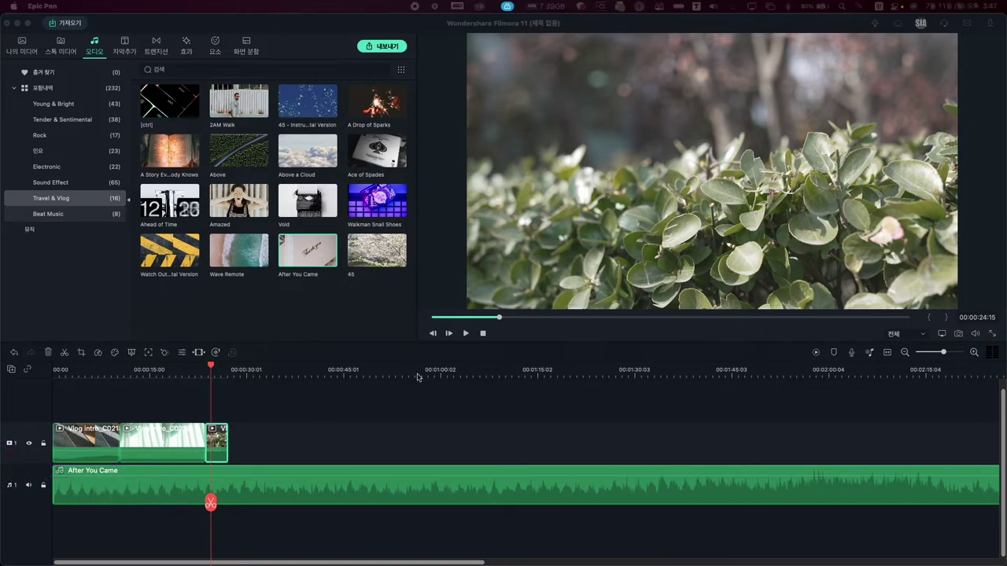
# Step: Trim the end of the Vlog intro_C0218 clip to 00:00:04:16 and keep the following clips attached
pyautogui.click(277, 441)
pyautogui.scroll(-6, 61, 367)
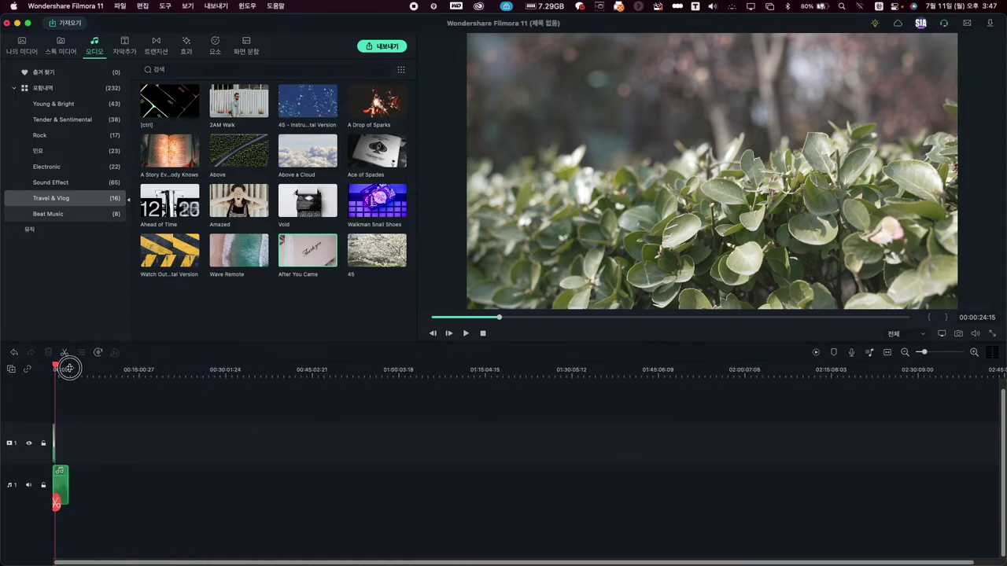
pyautogui.scroll(6, 69, 368)
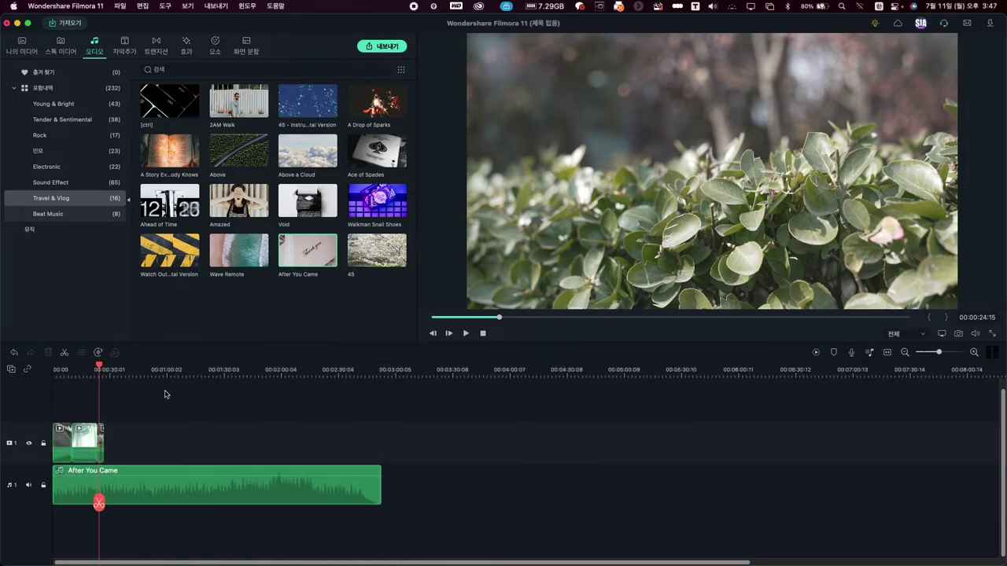
pyautogui.scroll(3, 73, 367)
pyautogui.moveTo(97, 367); pyautogui.dragTo(156, 363)
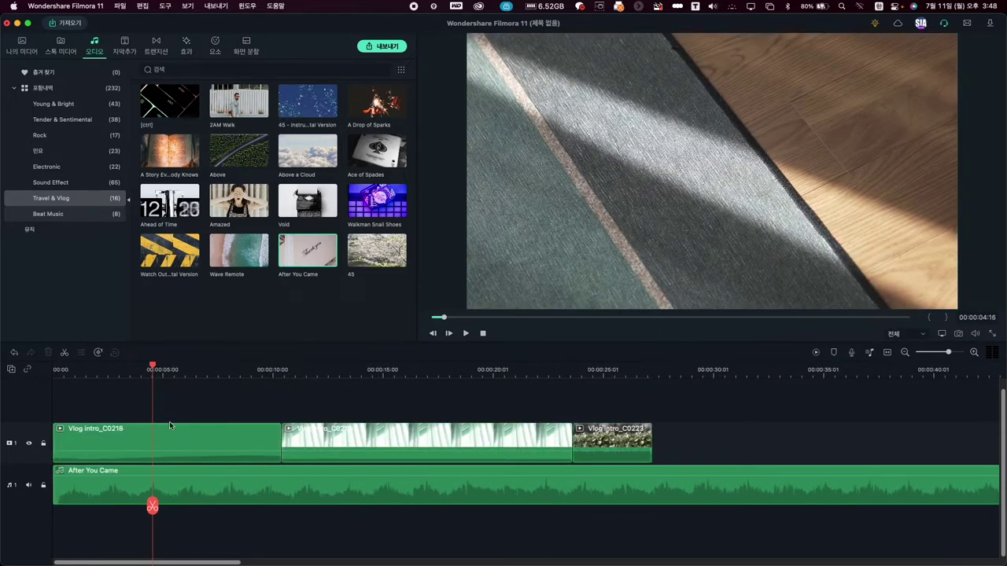
pyautogui.moveTo(278, 440); pyautogui.dragTo(153, 438)
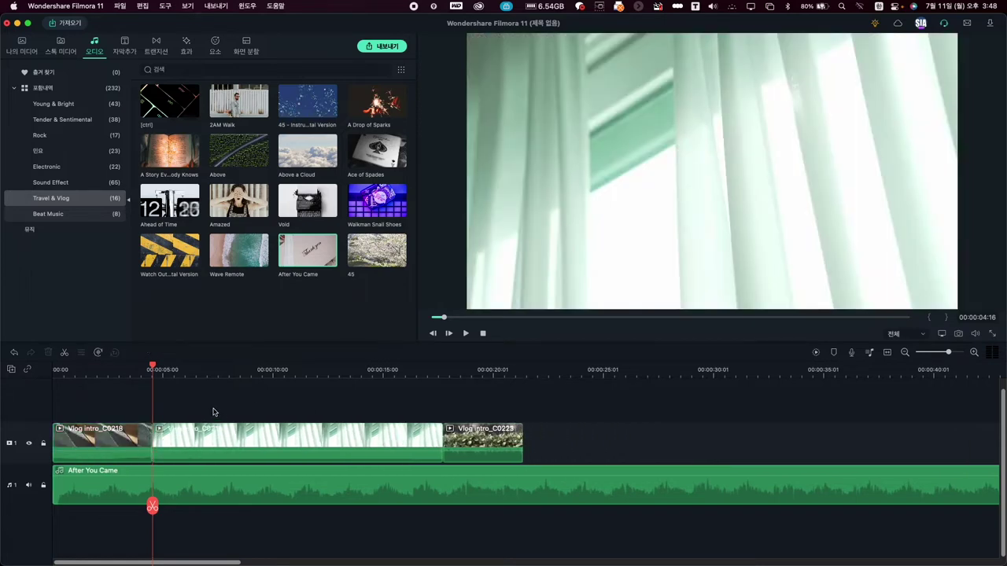
# Step: Shorten Vlog intro_C0219 so it ends at 00:00:09:09 and place Vlog intro_C0223 directly after it
pyautogui.click(257, 369)
pyautogui.moveTo(443, 438); pyautogui.dragTo(486, 441)
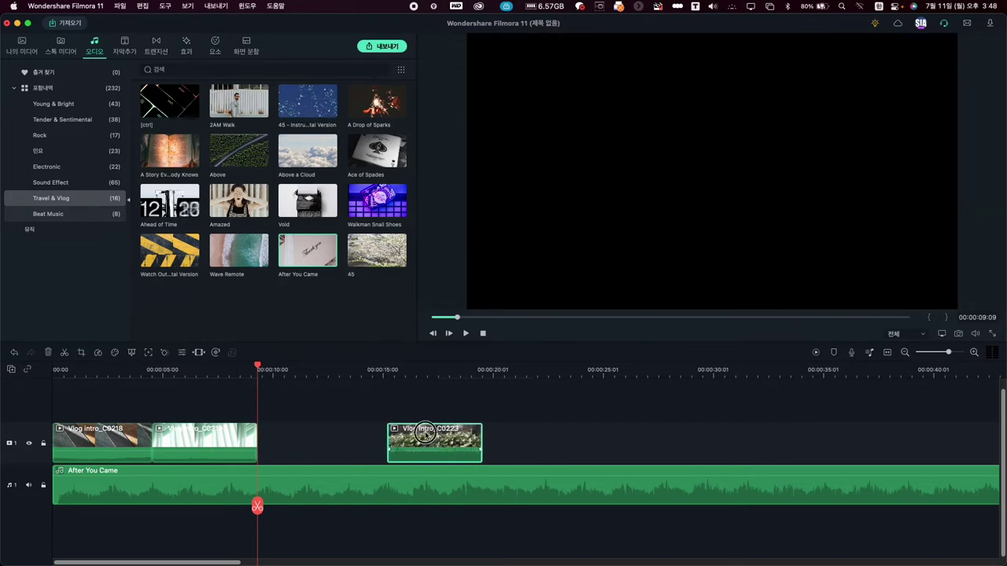
# Step: Play back the clip transition, trim the end of Vlog intro_C0223 to 00:00:12:25, and make video track 1 taller
pyautogui.click(244, 365)
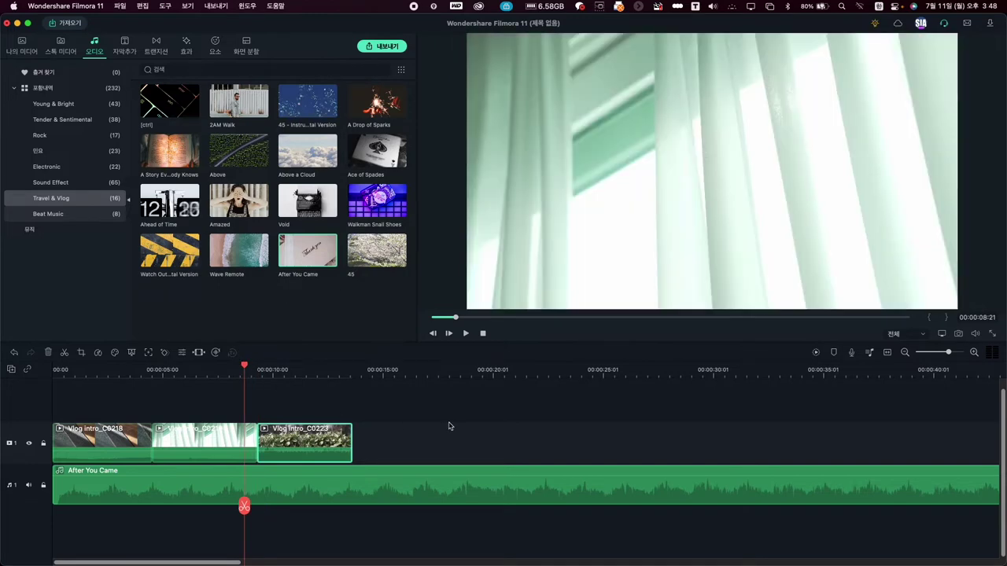
pyautogui.press('space')
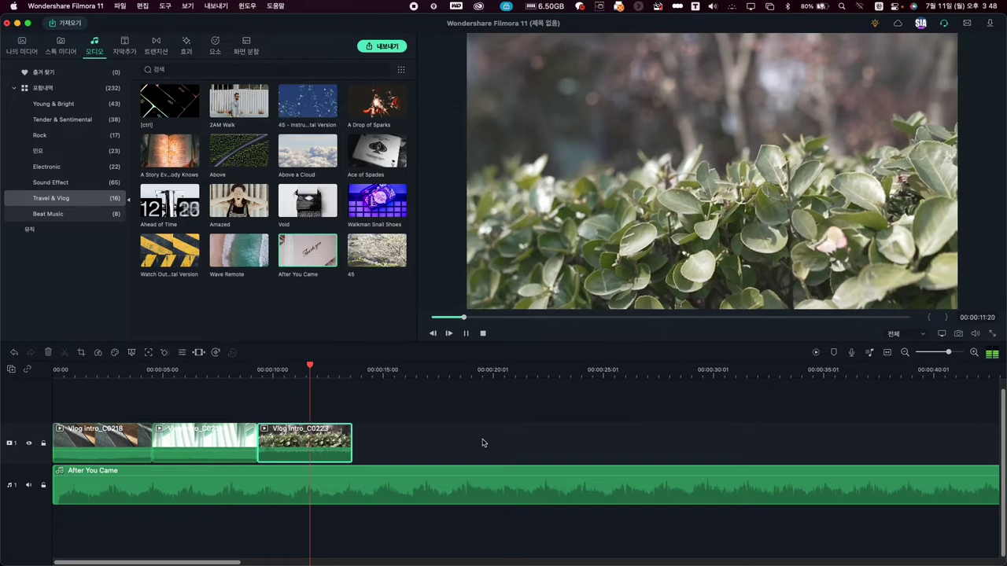
pyautogui.press('space')
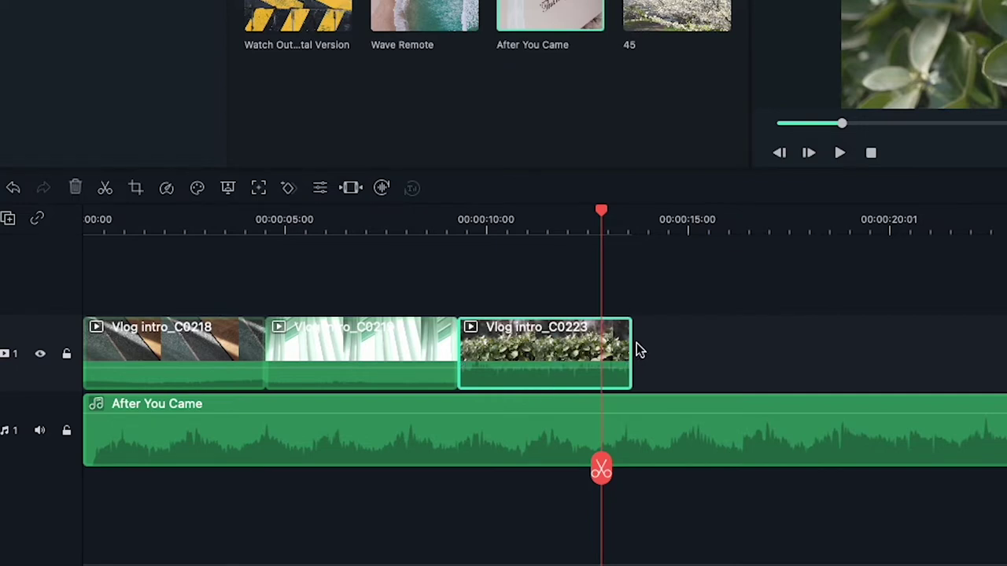
pyautogui.moveTo(629, 339); pyautogui.dragTo(601, 341)
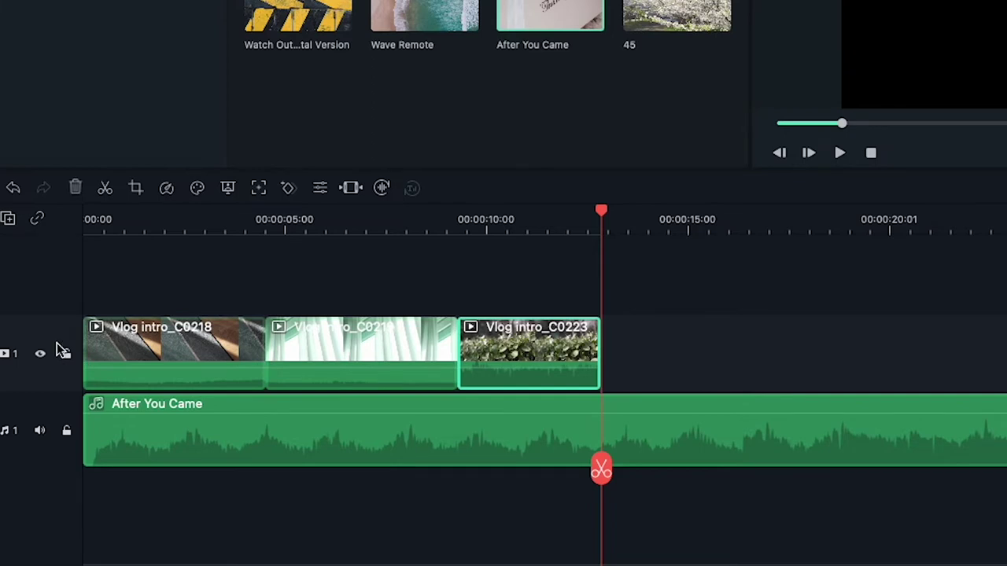
pyautogui.moveTo(55, 314); pyautogui.dragTo(55, 294)
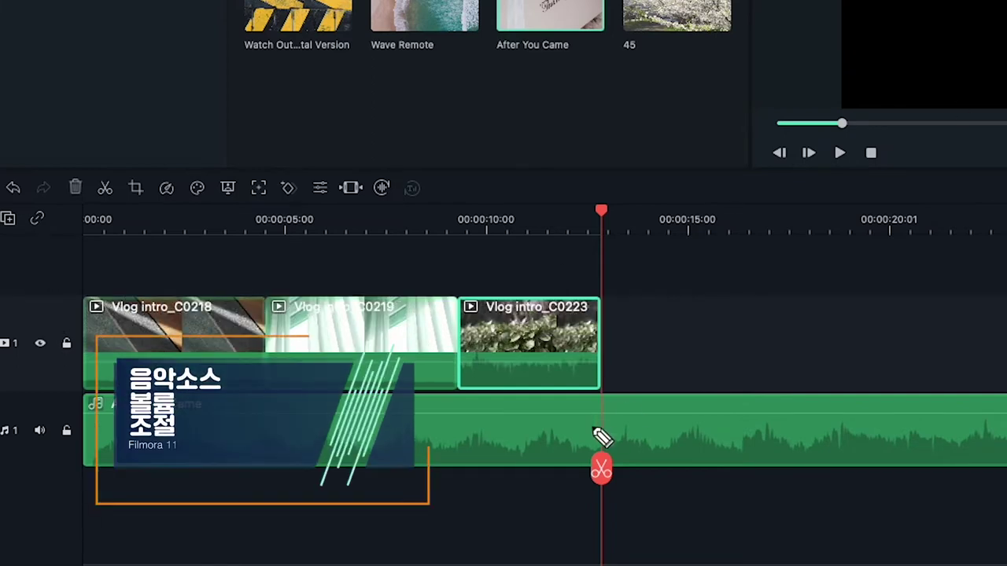
pyautogui.moveTo(602, 404)
pyautogui.mouseDown()
pyautogui.moveTo(586, 441)
pyautogui.moveTo(618, 413)
pyautogui.moveTo(644, 435)
pyautogui.moveTo(653, 424)
pyautogui.moveTo(649, 442)
pyautogui.moveTo(667, 413)
pyautogui.moveTo(671, 439)
pyautogui.moveTo(675, 403)
pyautogui.moveTo(702, 435)
pyautogui.moveTo(708, 409)
pyautogui.moveTo(738, 446)
pyautogui.mouseUp()
pyautogui.moveTo(652, 331); pyautogui.dragTo(598, 369)
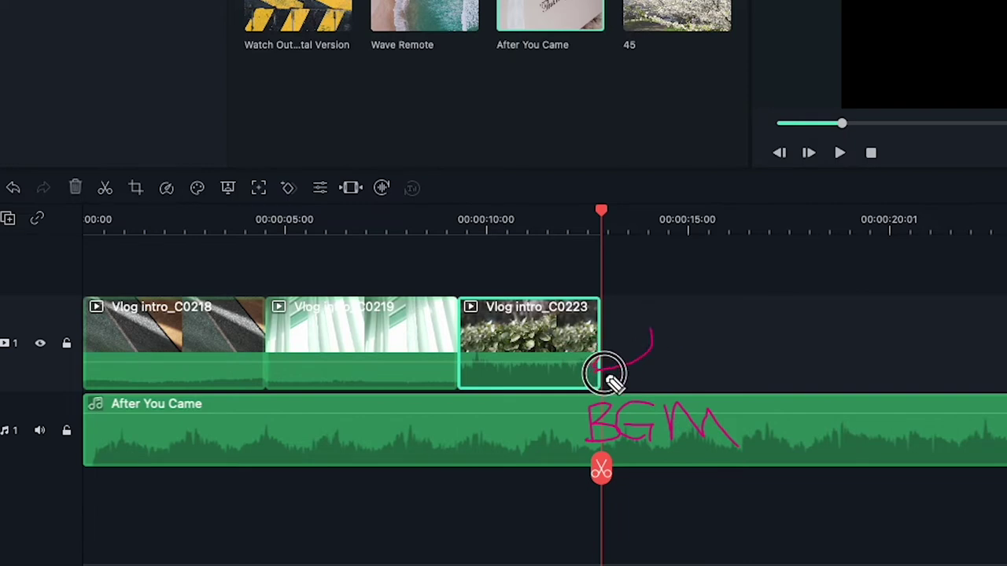
pyautogui.moveTo(464, 360)
pyautogui.mouseDown()
pyautogui.moveTo(591, 344)
pyautogui.moveTo(596, 373)
pyautogui.moveTo(542, 389)
pyautogui.moveTo(461, 386)
pyautogui.moveTo(472, 353)
pyautogui.mouseUp()
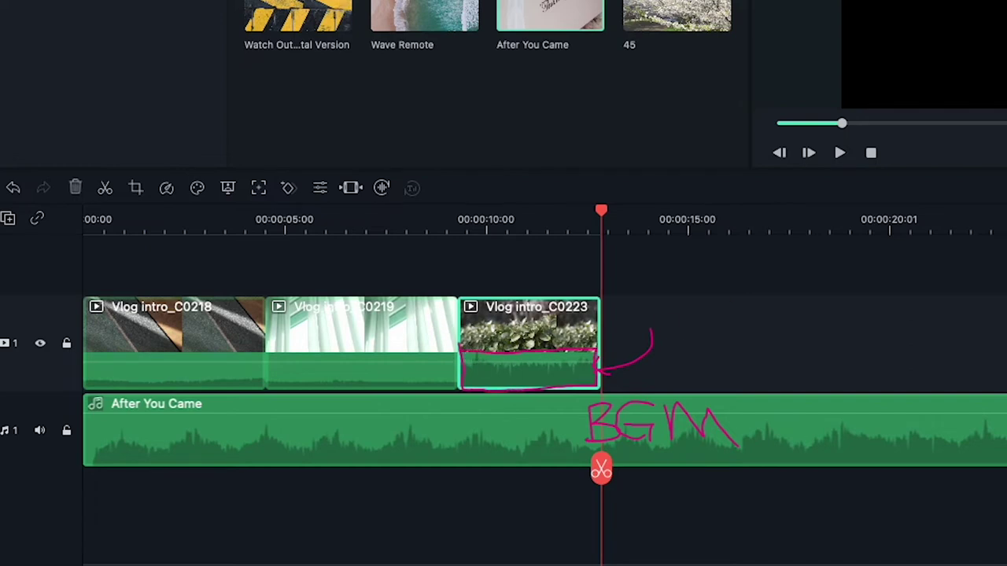
pyautogui.hotkey('ctrl', 'shift', 'c')
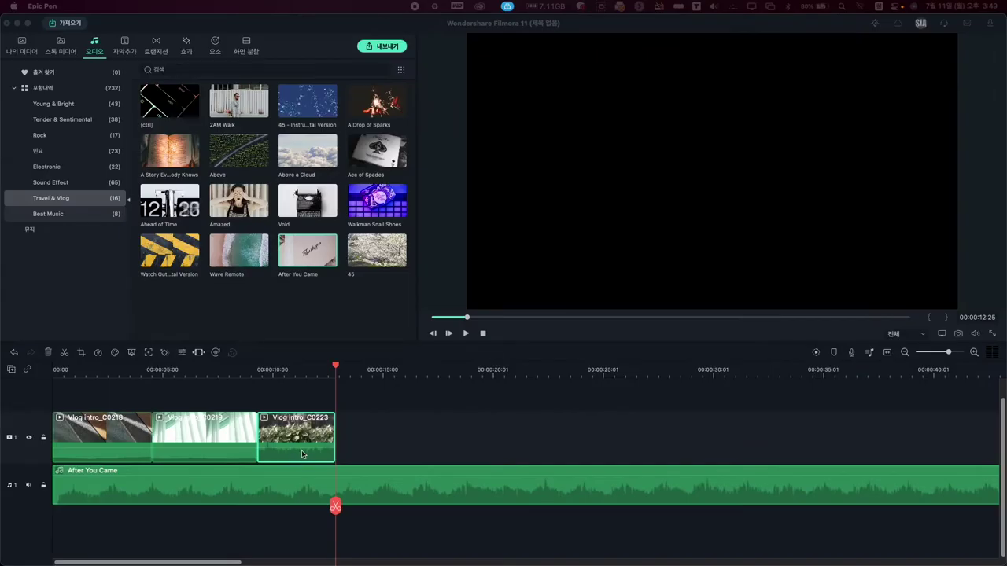
# Step: Lower the volume of the Vlog intro_C0223 clip's own audio all the way and play that section back
pyautogui.click(303, 454)
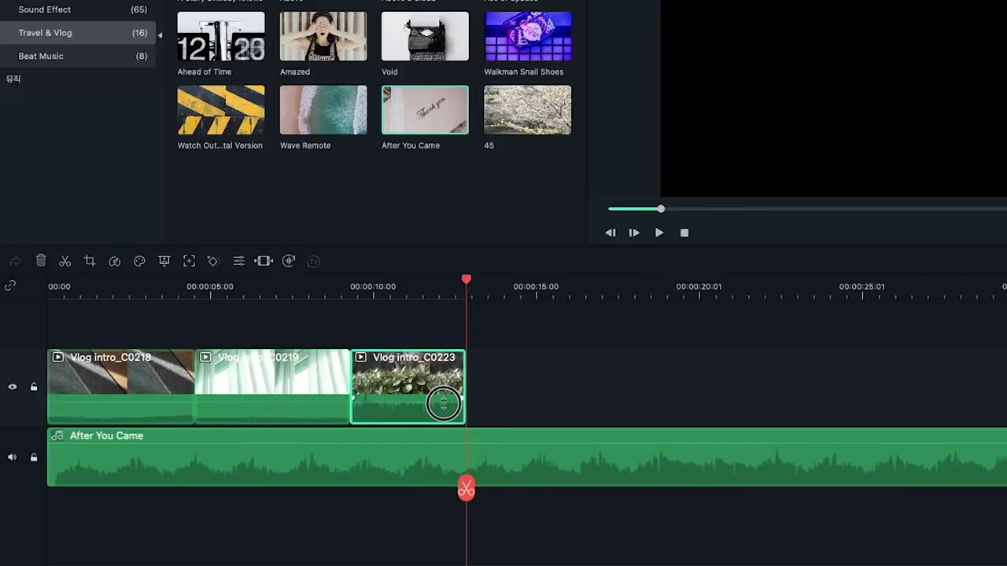
pyautogui.moveTo(443, 404); pyautogui.dragTo(450, 436)
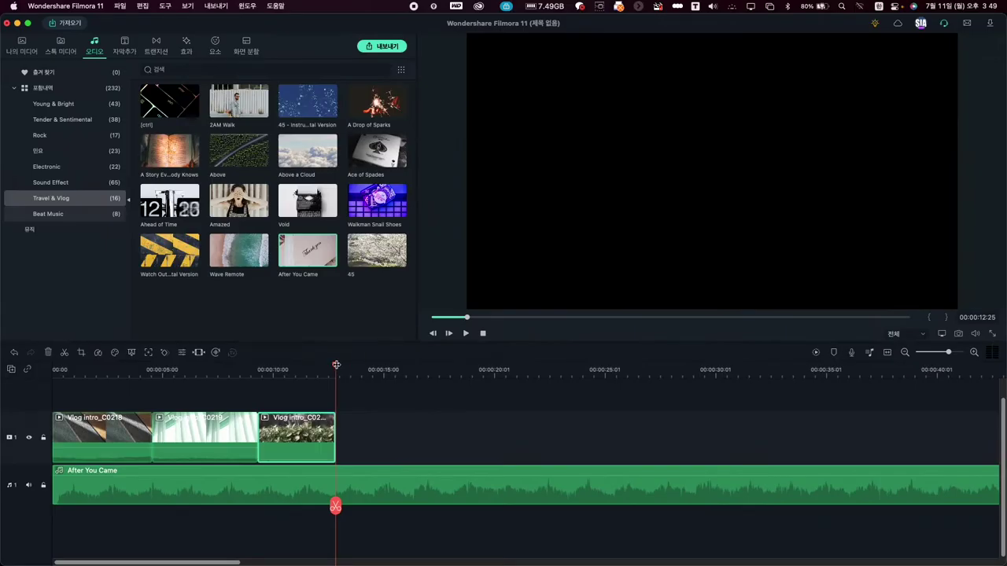
pyautogui.moveTo(467, 280); pyautogui.dragTo(285, 295)
pyautogui.press('space')
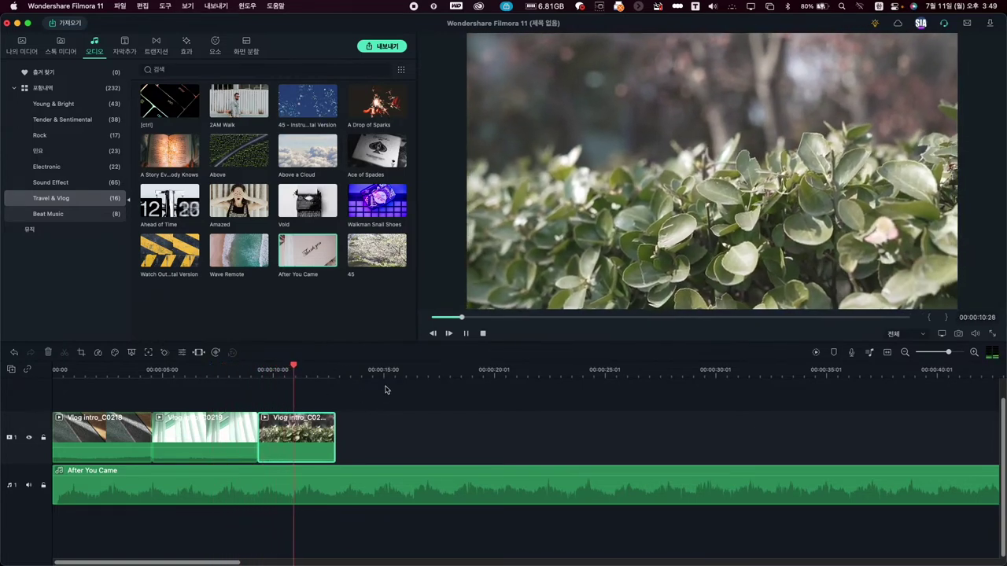
pyautogui.press('space')
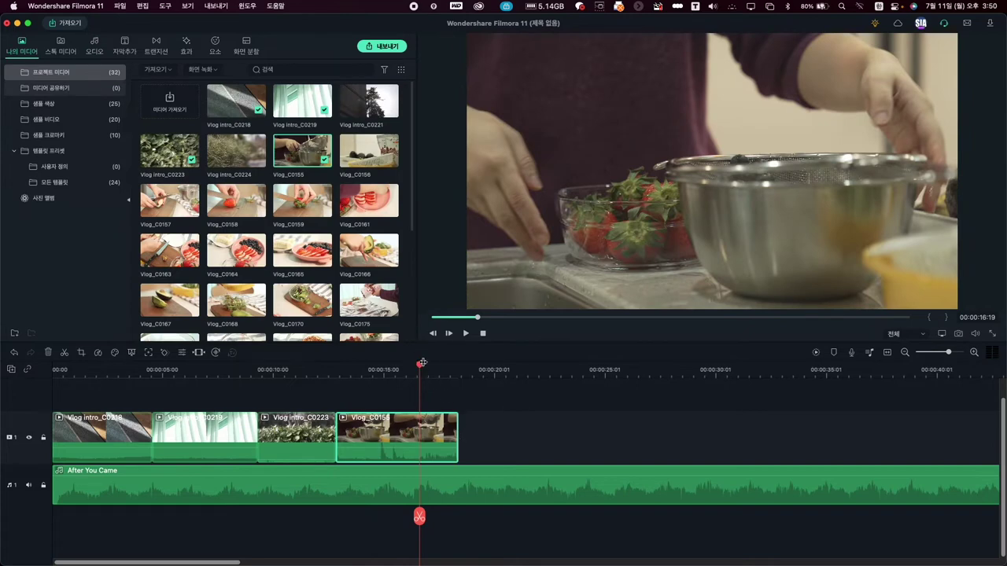
# Step: Trim the end of the Vlog_C0155 clip to 00:00:16:25
pyautogui.moveTo(421, 364); pyautogui.dragTo(425, 364)
pyautogui.moveTo(456, 428); pyautogui.dragTo(424, 427)
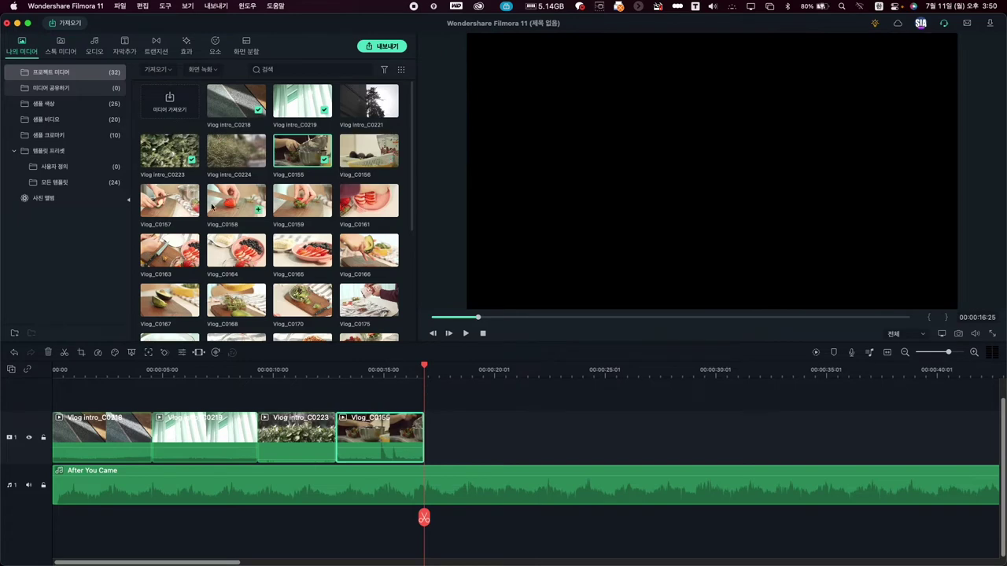
# Step: Preview the Vlog_C0157 clip from the project media
pyautogui.doubleClick(178, 208)
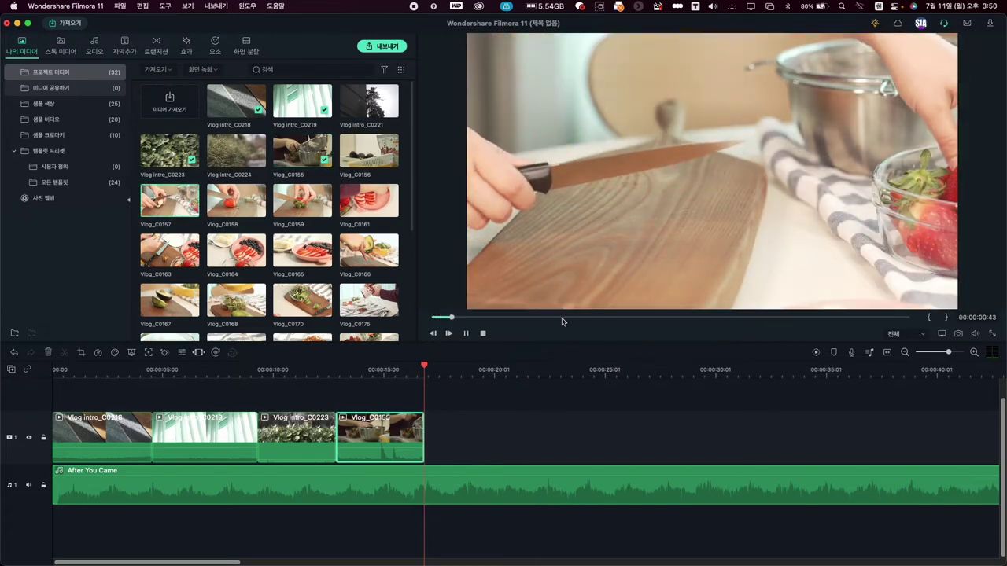
pyautogui.click(464, 333)
# Step: Mark a section of Vlog_C0158 starting at 00:00:04:28 and place it right after Vlog_C0155 on video track 1
pyautogui.moveTo(512, 317); pyautogui.dragTo(582, 318)
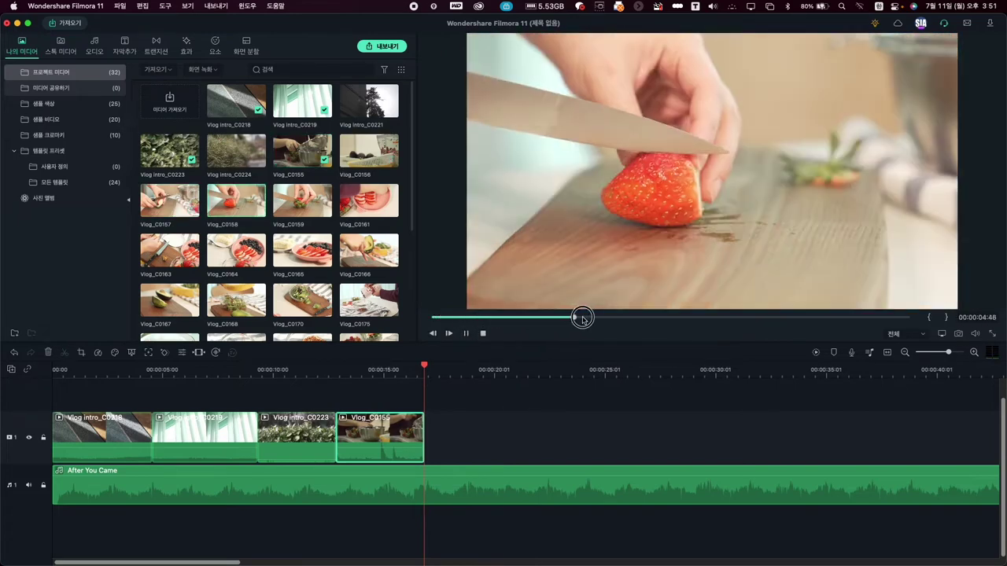
pyautogui.click(466, 333)
pyautogui.moveTo(633, 317); pyautogui.dragTo(565, 317)
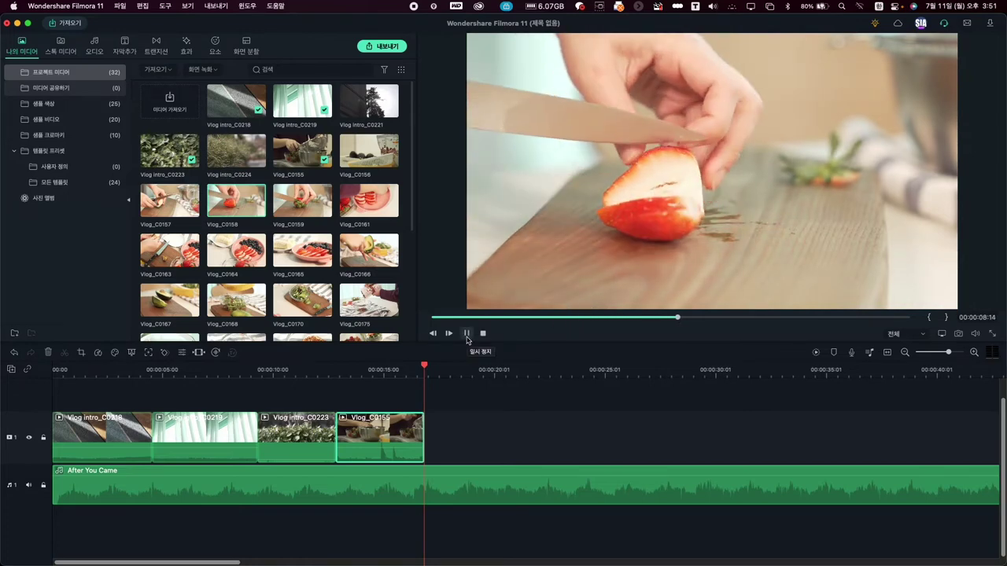
pyautogui.click(930, 318)
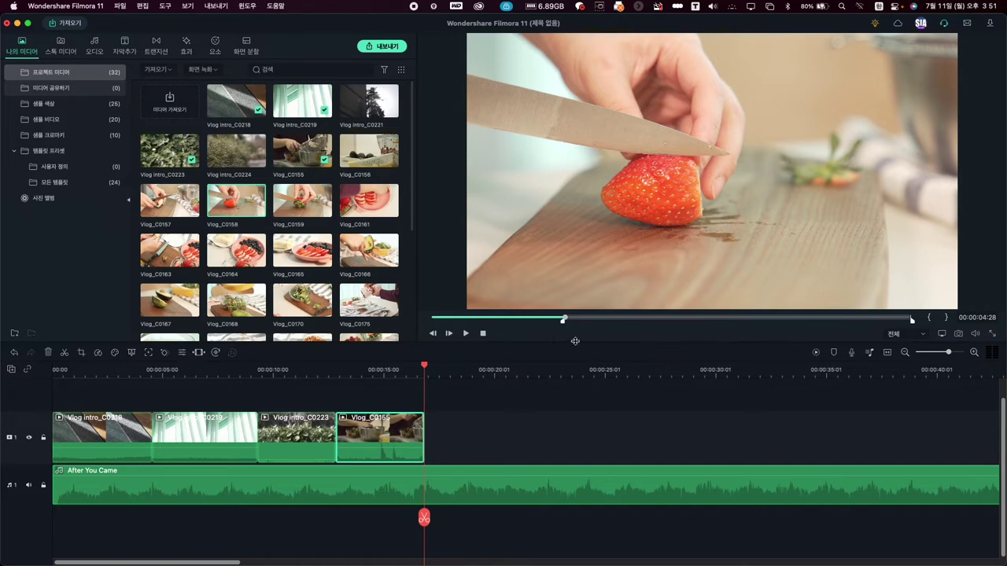
pyautogui.moveTo(562, 320); pyautogui.dragTo(809, 307)
pyautogui.click(949, 319)
pyautogui.moveTo(307, 209); pyautogui.dragTo(480, 396)
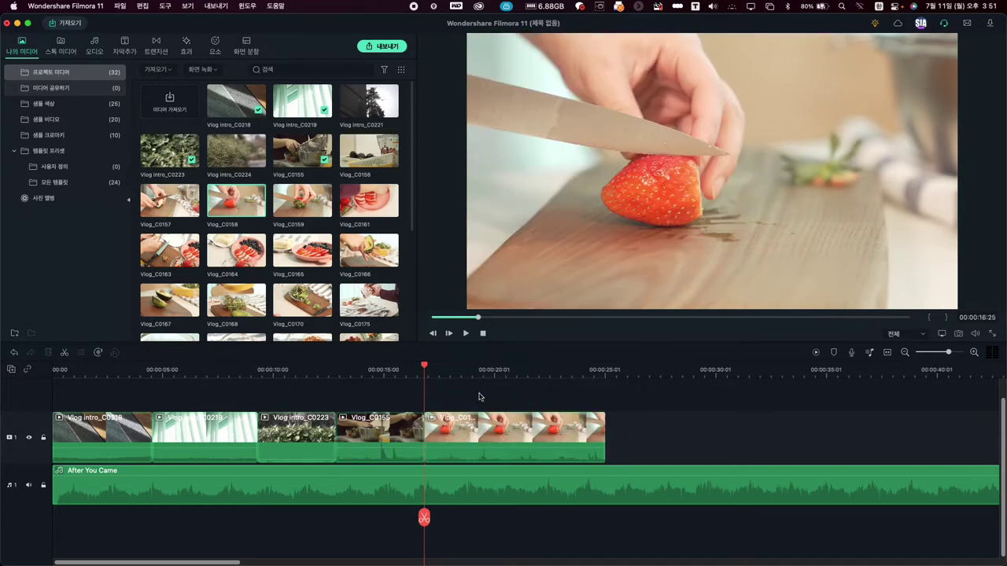
# Step: Trim the end of the Vlog_C0158 clip on the timeline to 00:00:20:21
pyautogui.click(508, 448)
pyautogui.moveTo(492, 470)
pyautogui.mouseDown()
pyautogui.moveTo(489, 438)
pyautogui.moveTo(490, 462)
pyautogui.moveTo(445, 464)
pyautogui.moveTo(446, 437)
pyautogui.moveTo(453, 471)
pyautogui.mouseUp()
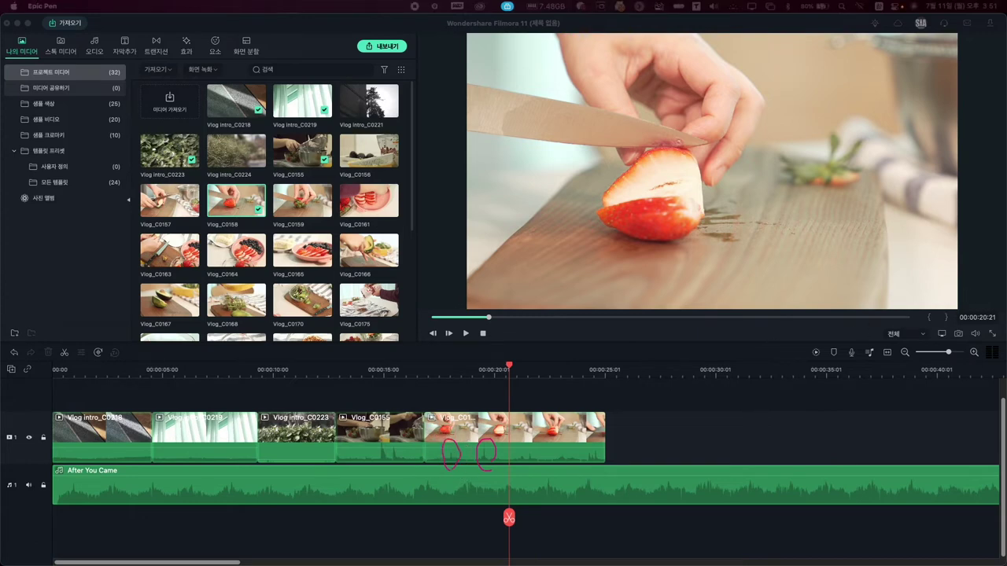
pyautogui.moveTo(606, 431); pyautogui.dragTo(505, 438)
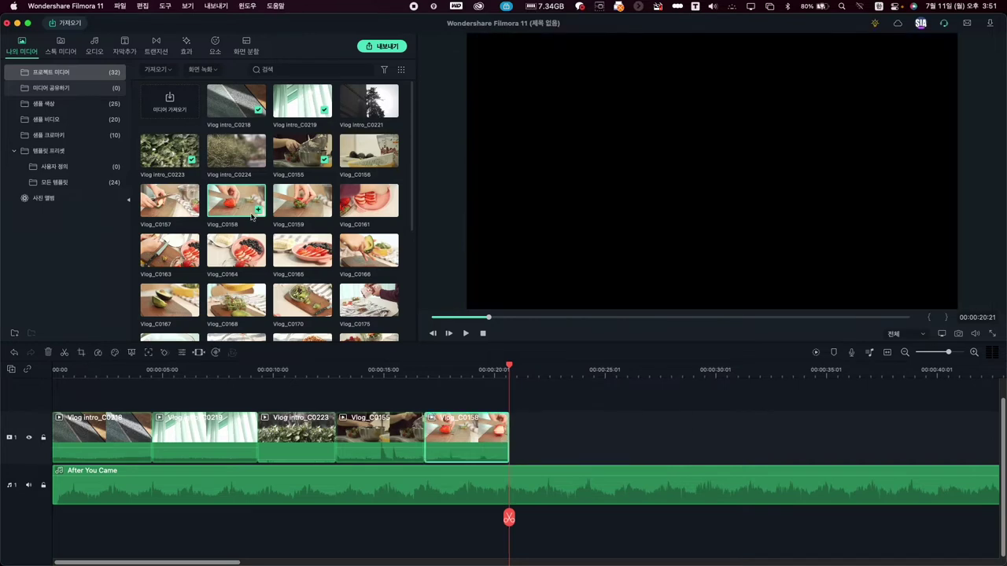
# Step: Mark Vlog_C0161 from 00:00:04:33 to 00:00:08:22, place that section right after Vlog_C0158, and play it back
pyautogui.click(361, 206)
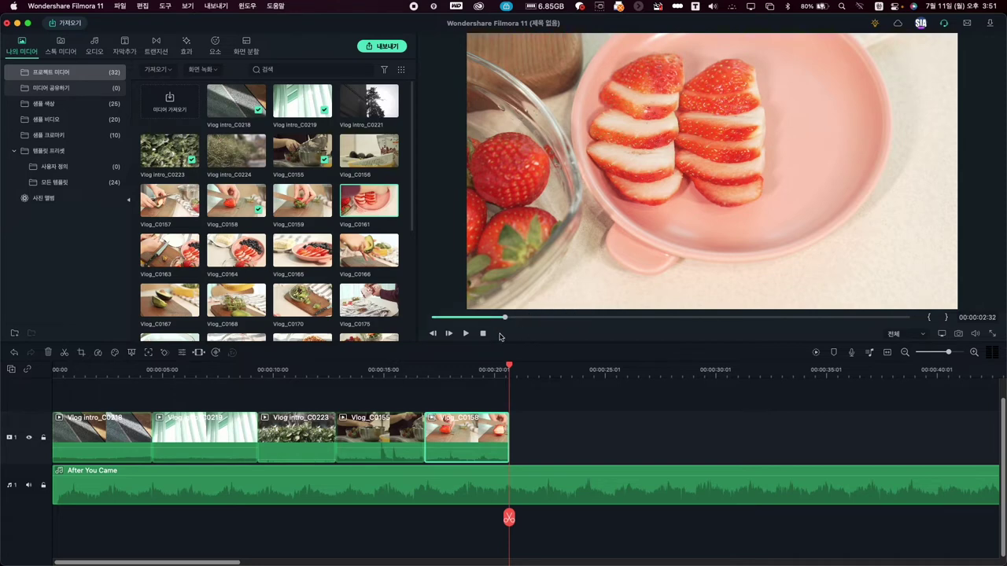
pyautogui.click(464, 333)
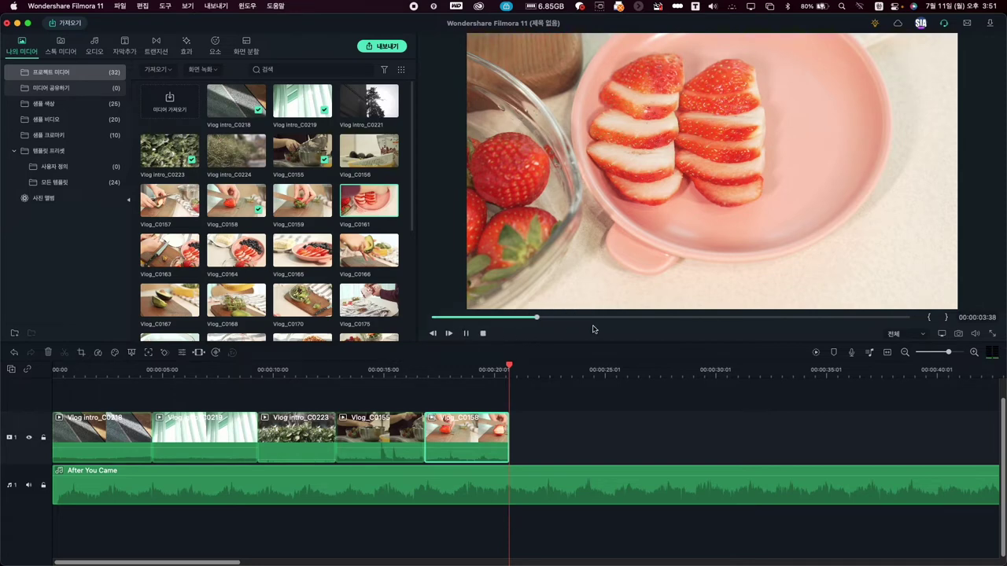
pyautogui.click(464, 333)
pyautogui.moveTo(582, 318); pyautogui.dragTo(563, 317)
pyautogui.click(930, 317)
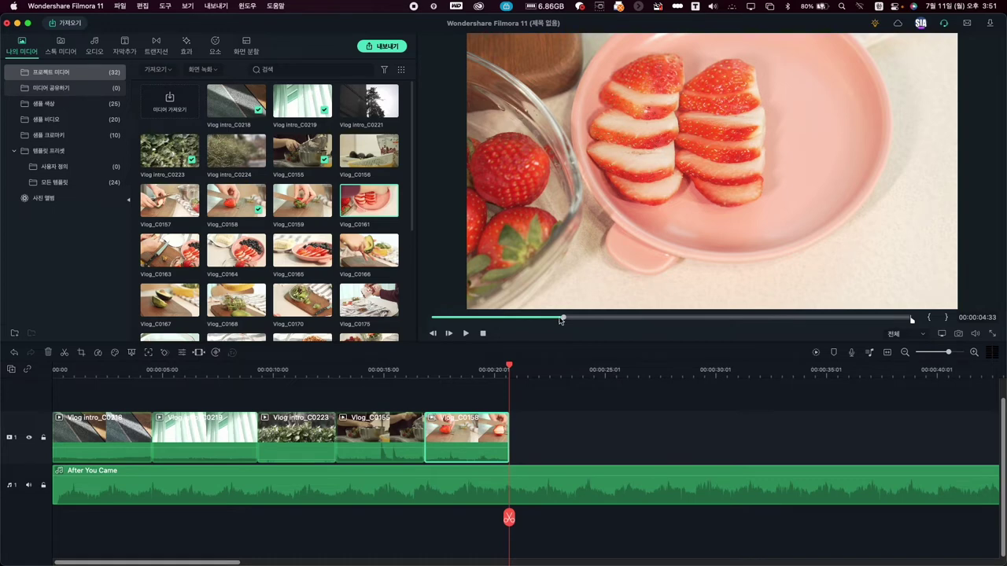
pyautogui.moveTo(560, 320); pyautogui.dragTo(675, 315)
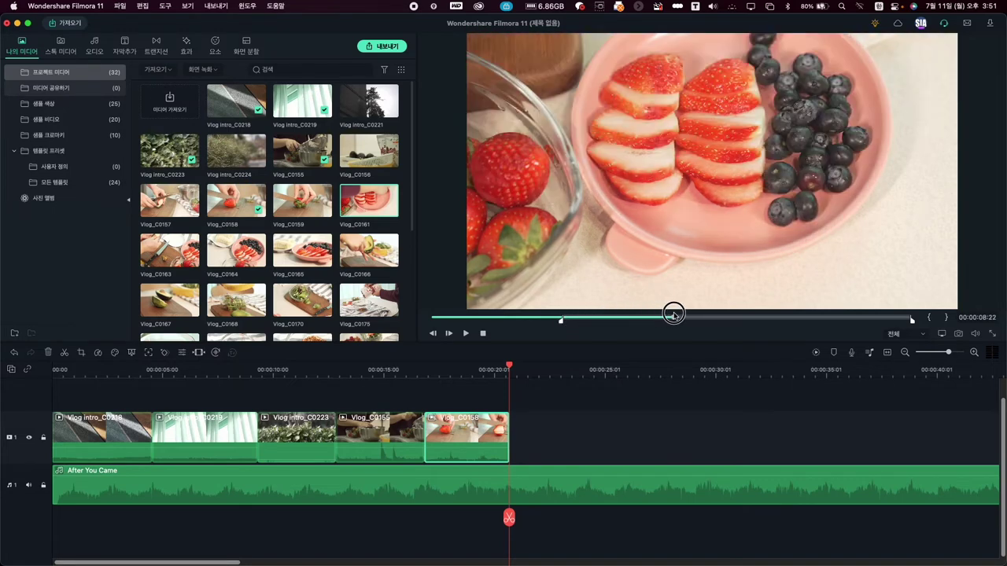
pyautogui.click(947, 317)
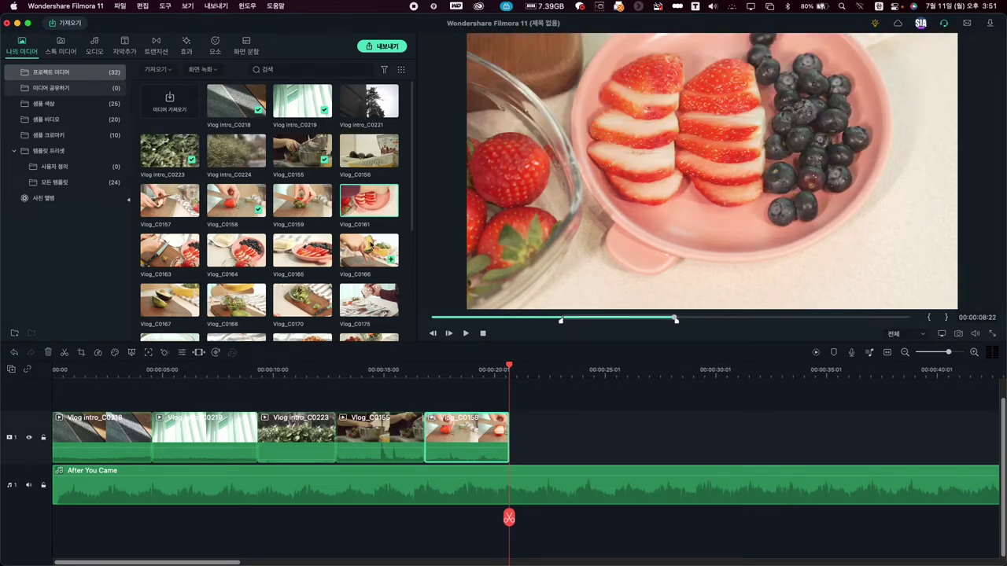
pyautogui.moveTo(354, 203); pyautogui.dragTo(585, 442)
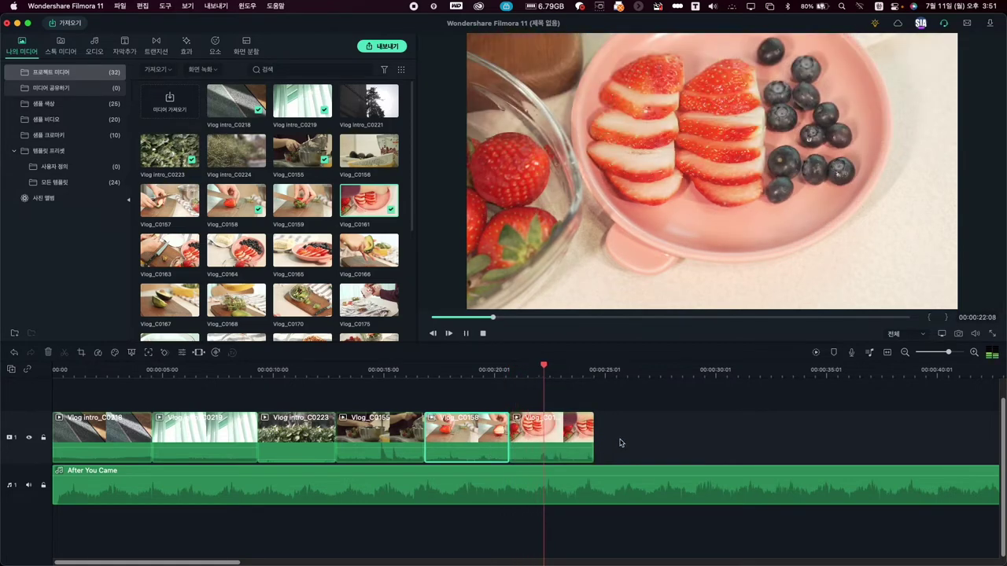
pyautogui.press('space')
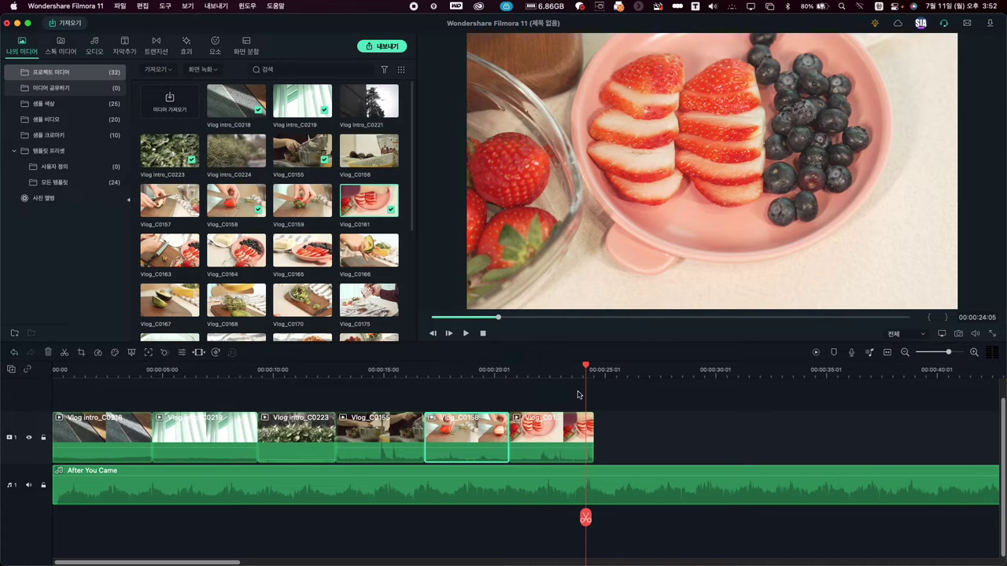
# Step: Open the properties of the Vlog_C0161 clip on the timeline and examine its basic video settings
pyautogui.click(553, 445)
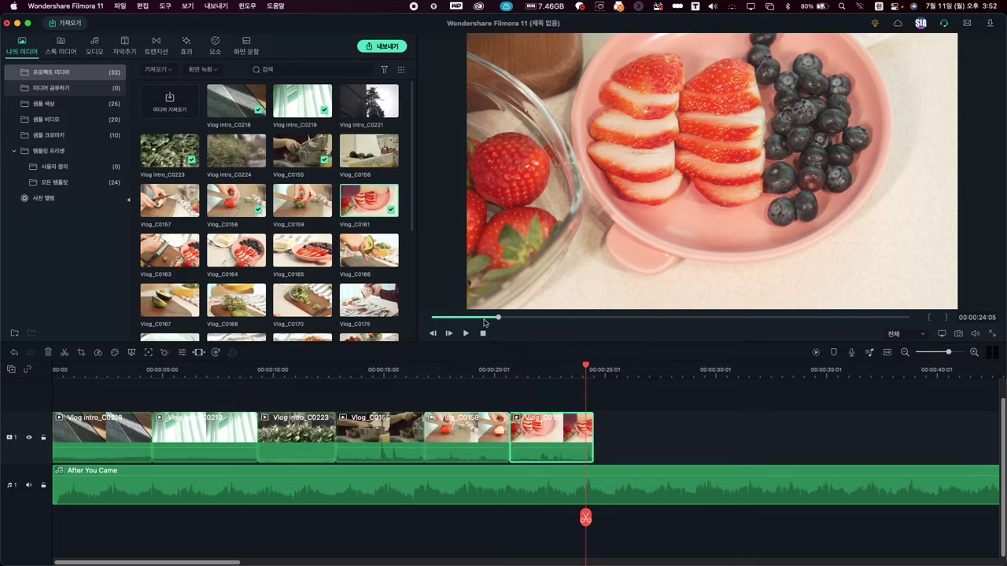
pyautogui.doubleClick(548, 437)
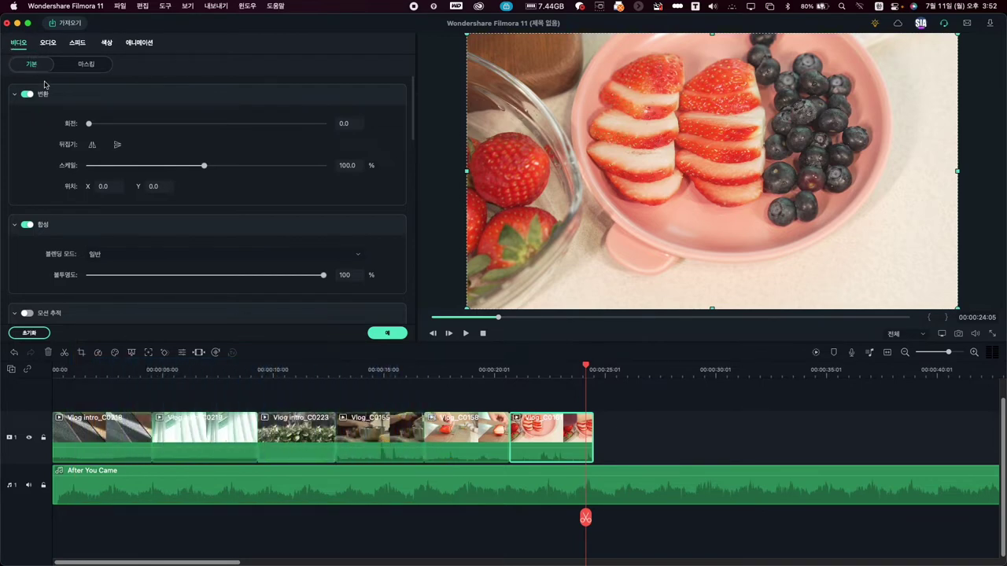
pyautogui.scroll(-3, 40, 136)
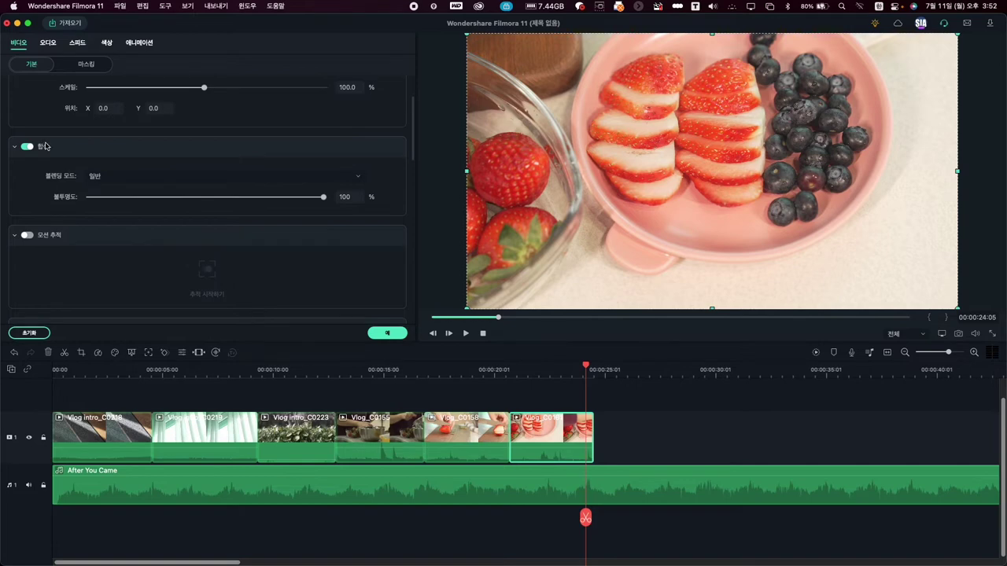
pyautogui.scroll(-5, 45, 147)
pyautogui.scroll(-8, 187, 216)
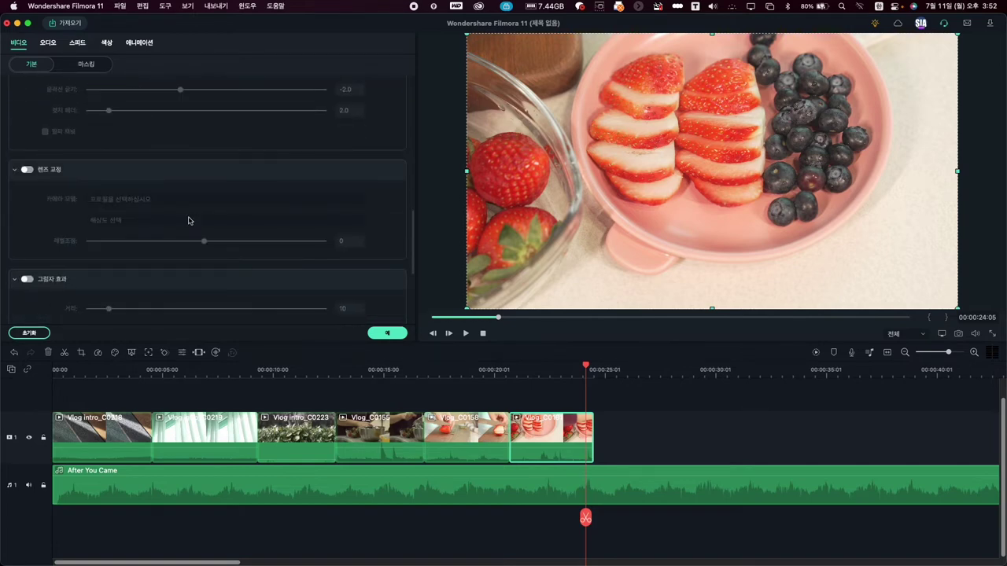
pyautogui.scroll(15, 140, 203)
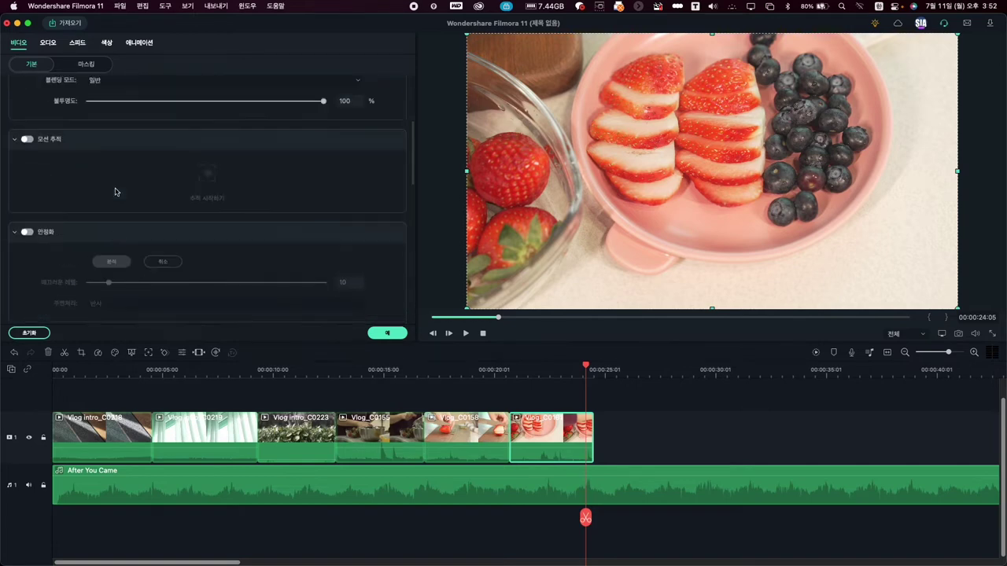
# Step: Apply the 몽타주 (Montage) speed ramping preset to the Vlog_C0161 clip
pyautogui.click(70, 43)
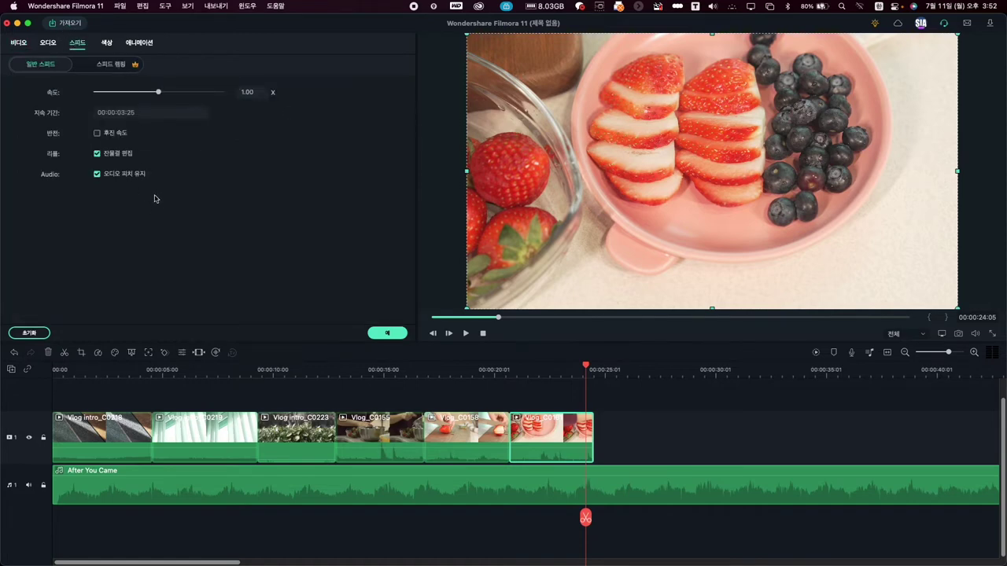
pyautogui.click(106, 66)
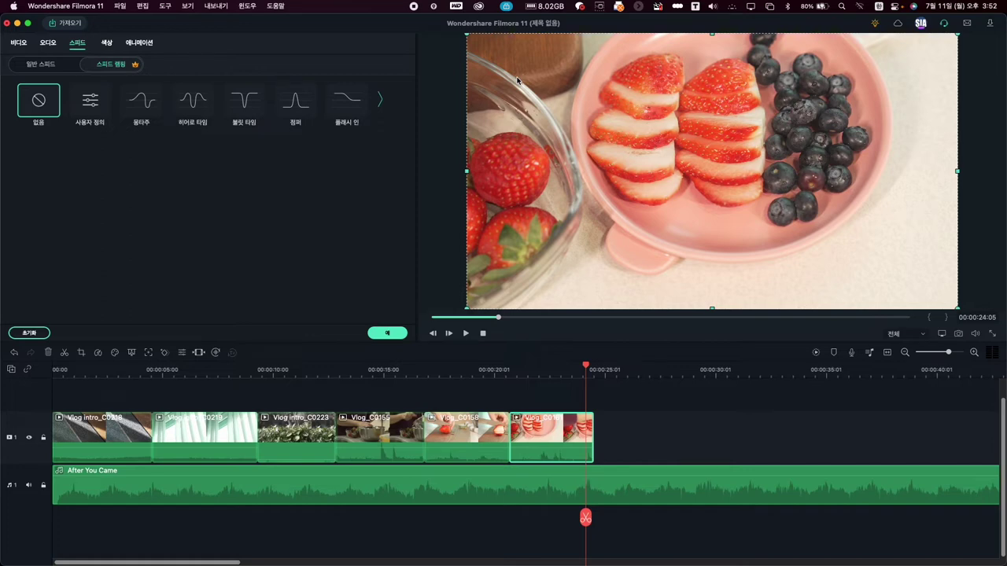
pyautogui.click(523, 375)
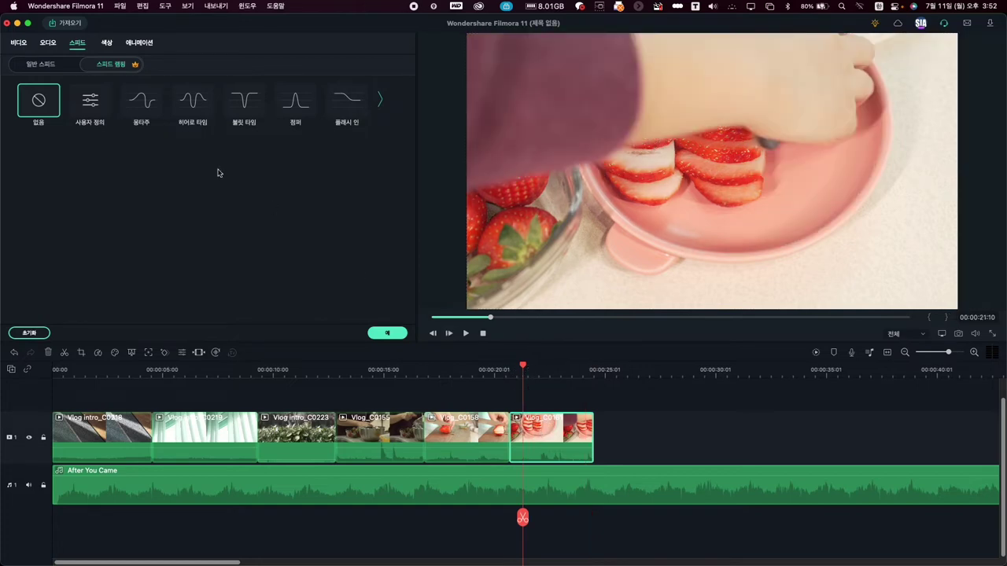
pyautogui.click(153, 111)
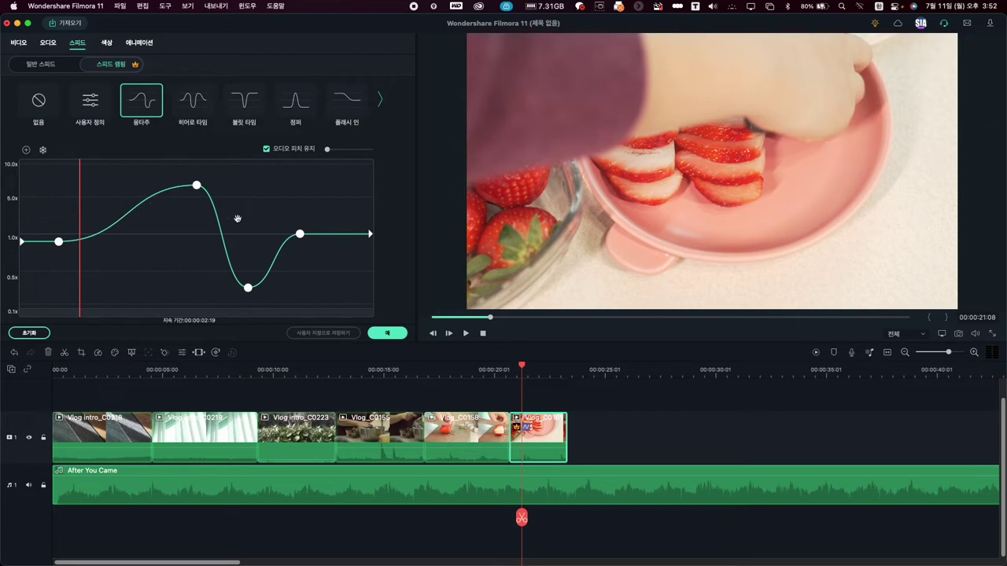
pyautogui.click(388, 333)
# Step: Play back the speed-ramped Vlog_C0161 clip from its start on the timeline
pyautogui.moveTo(519, 371); pyautogui.dragTo(510, 366)
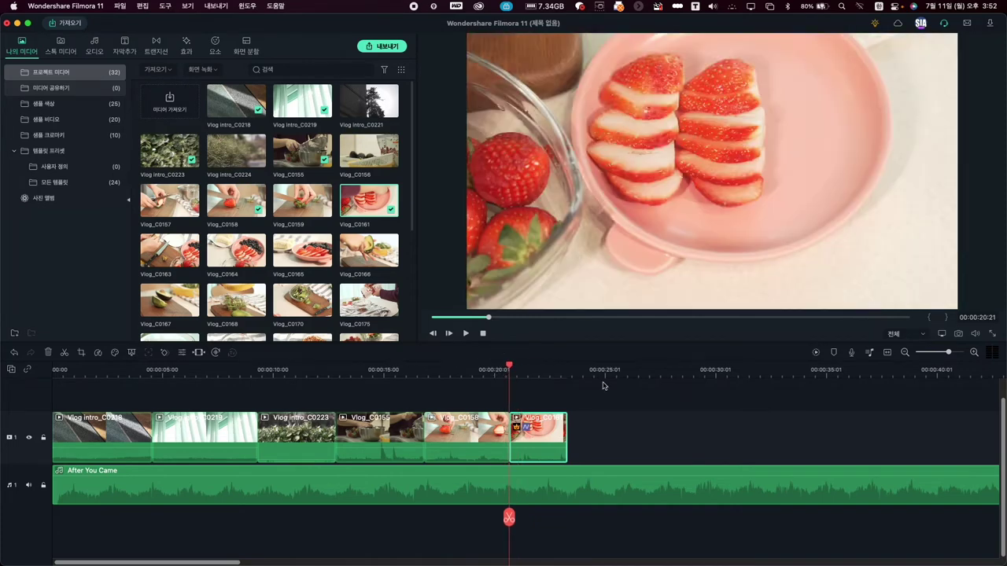
pyautogui.press('space')
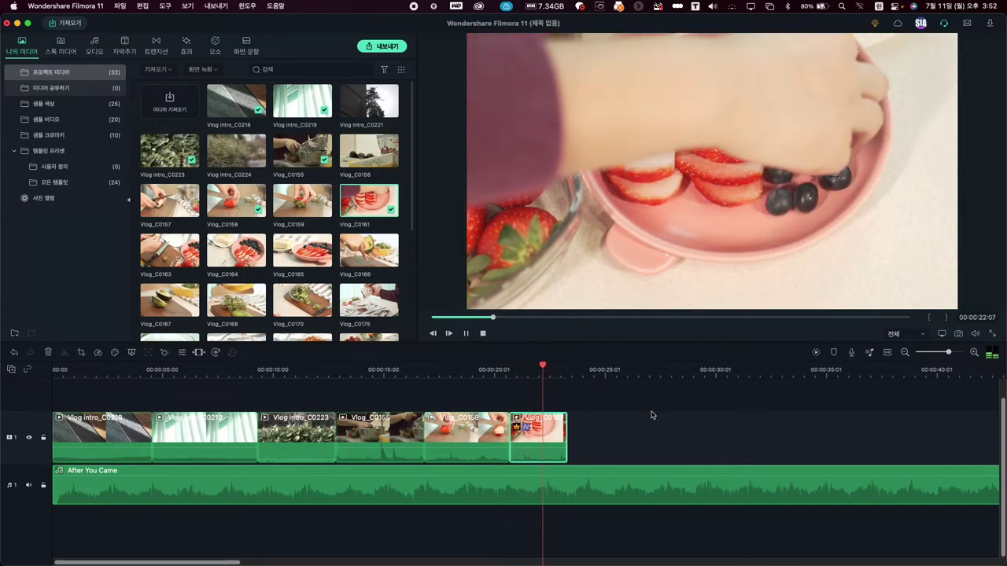
pyautogui.press('space')
pyautogui.click(534, 366)
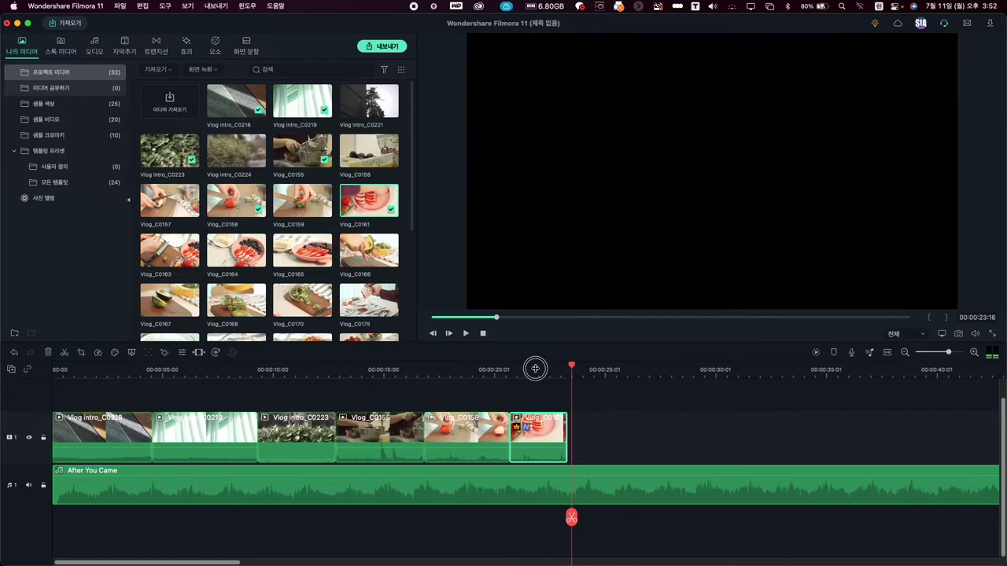
# Step: Replace the speed ramp on the Vlog_C0161 clip with a uniform speed of 0.5x
pyautogui.doubleClick(537, 435)
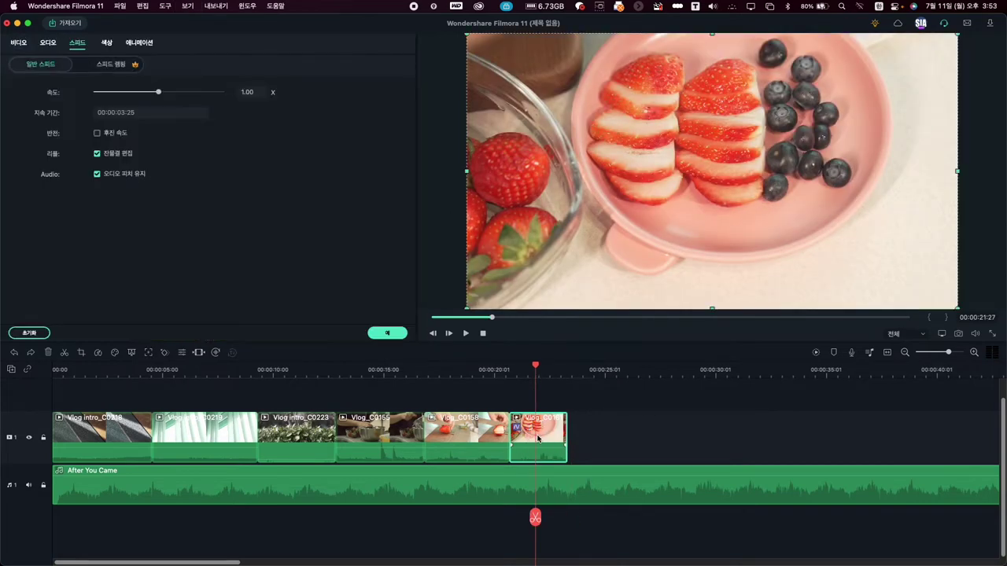
pyautogui.click(114, 63)
pyautogui.click(49, 71)
pyautogui.moveTo(164, 95); pyautogui.dragTo(122, 93)
pyautogui.doubleClick(250, 92)
pyautogui.write('0.5')
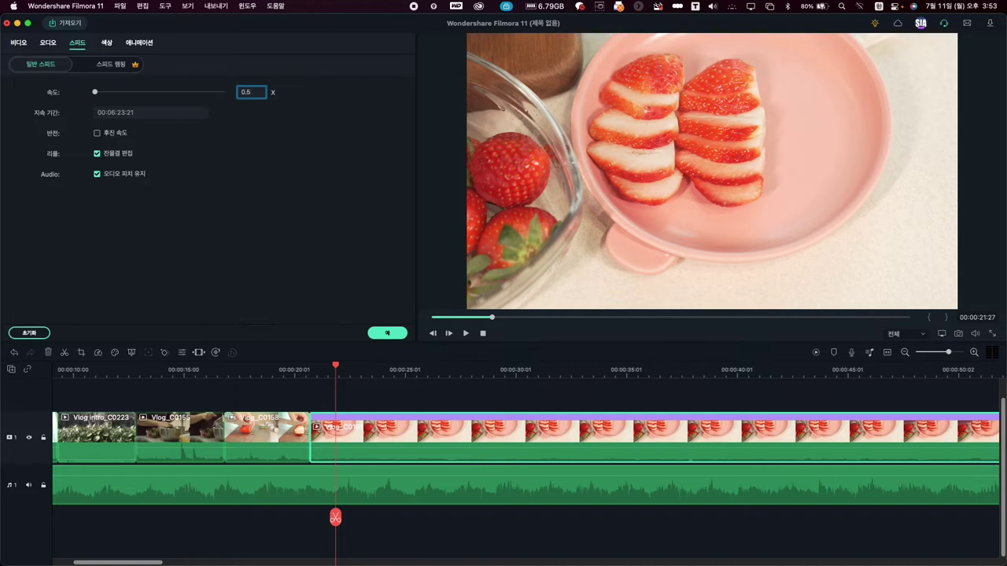
pyautogui.click(397, 336)
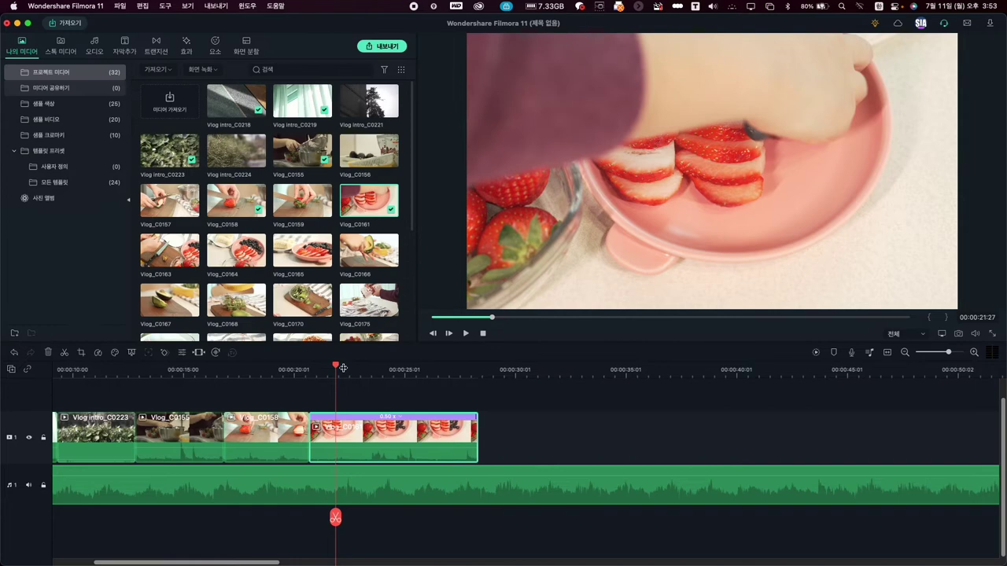
# Step: Play back the slowed Vlog_C0161 clip and trim its end to 00:00:24:09
pyautogui.click(312, 368)
pyautogui.press('space')
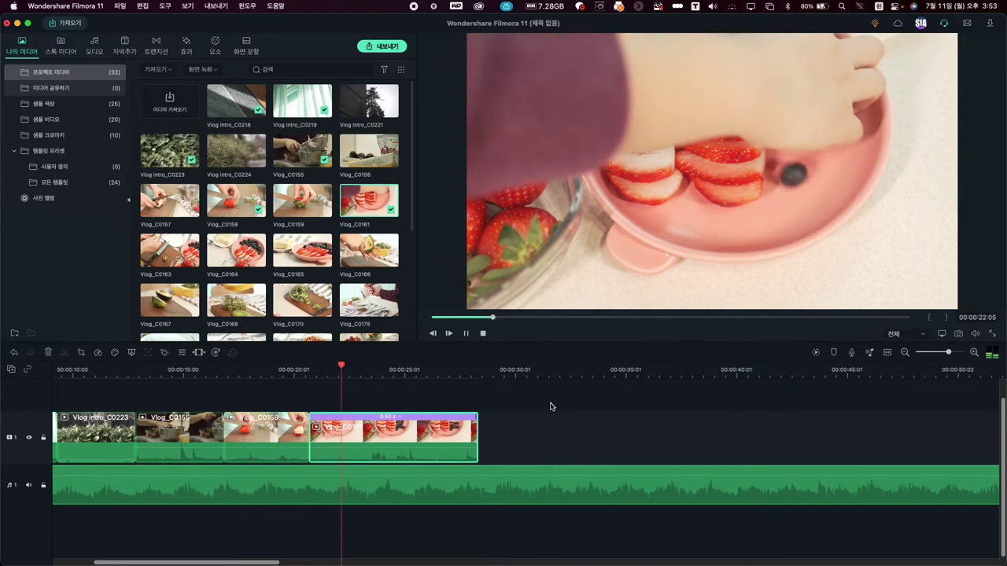
pyautogui.press('space')
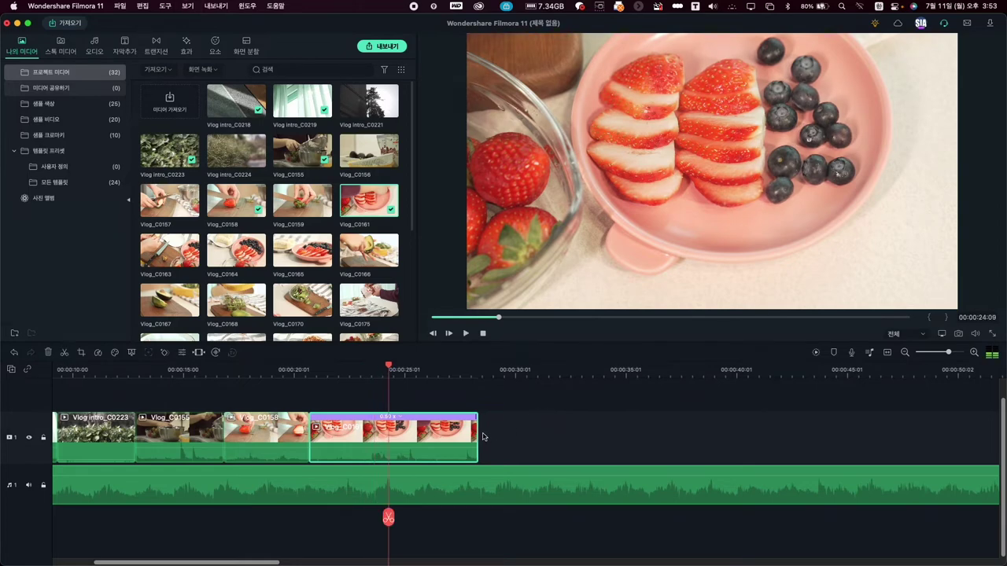
pyautogui.moveTo(477, 437); pyautogui.dragTo(388, 425)
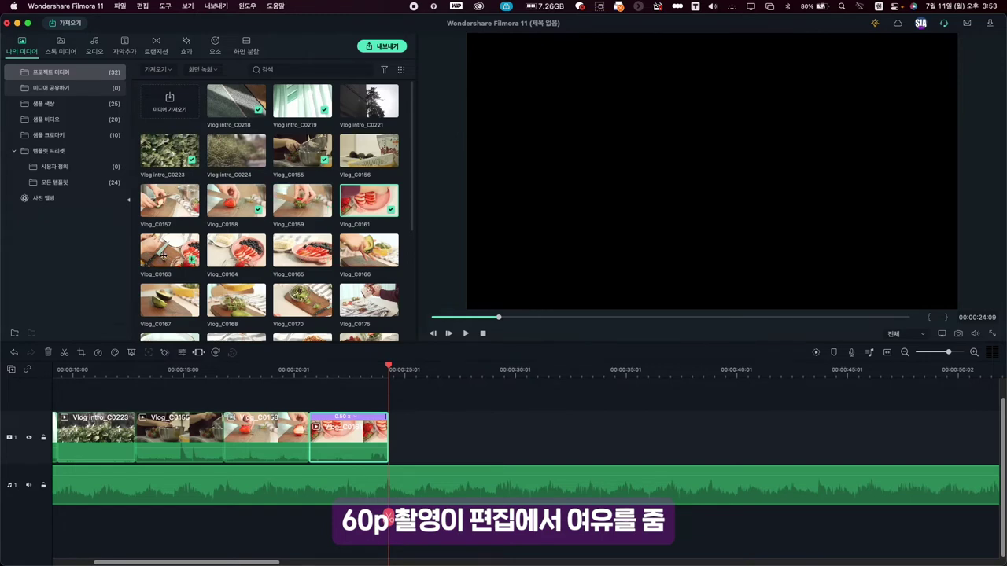
# Step: Place Vlog_C0163 right after Vlog_C0161 on video track 1 and trim its end to 00:00:27:29
pyautogui.moveTo(164, 255); pyautogui.dragTo(494, 391)
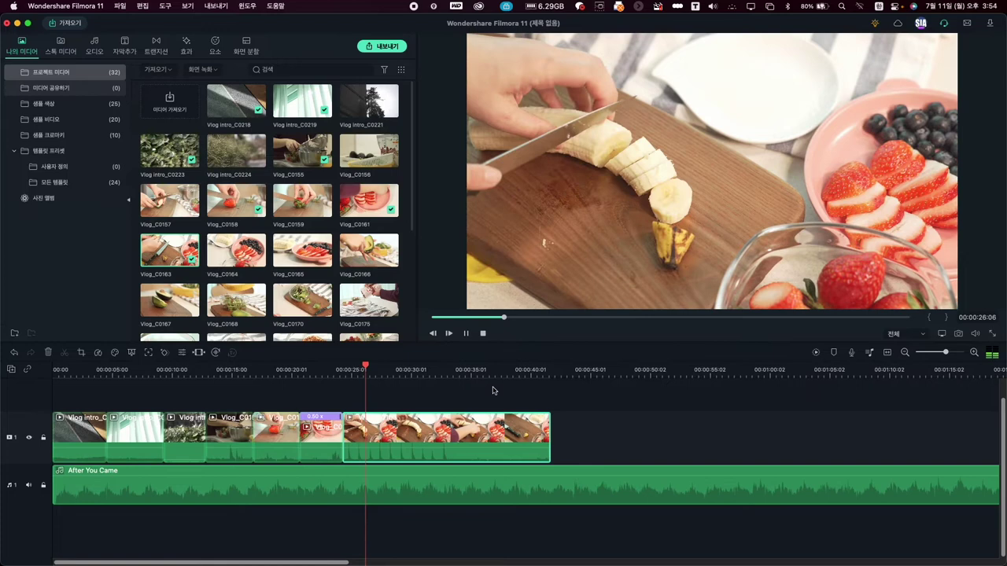
pyautogui.press('space')
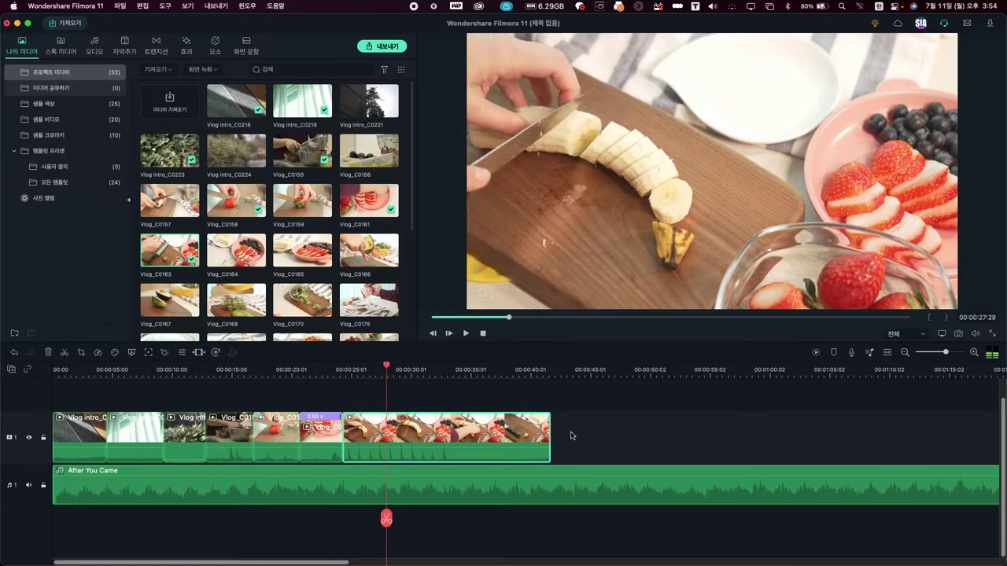
pyautogui.moveTo(548, 430); pyautogui.dragTo(385, 437)
# Step: Preview further project media clips, including Vlog_C0170 and Vlog_C0175
pyautogui.scroll(-1, 321, 303)
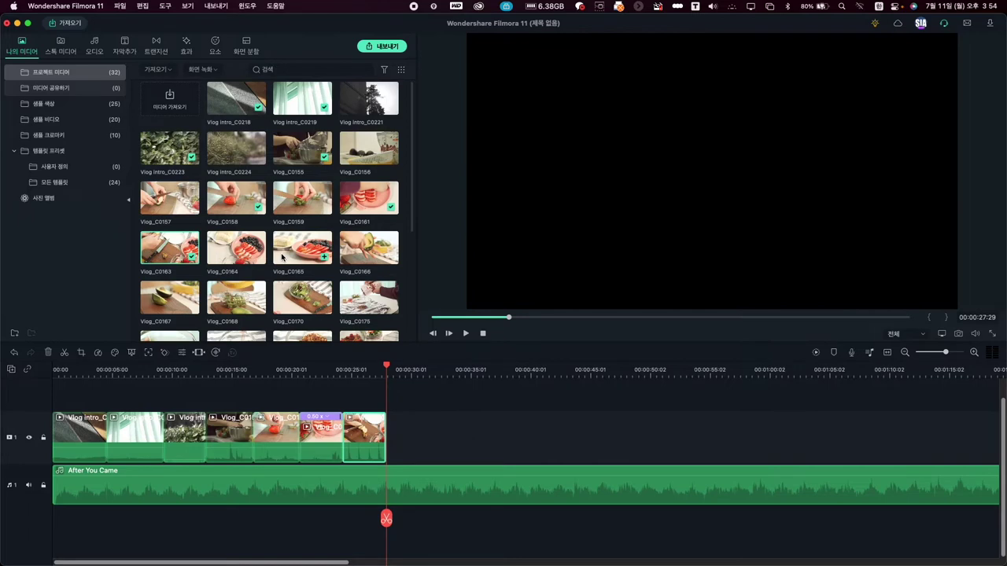
pyautogui.click(322, 303)
pyautogui.scroll(-2, 322, 302)
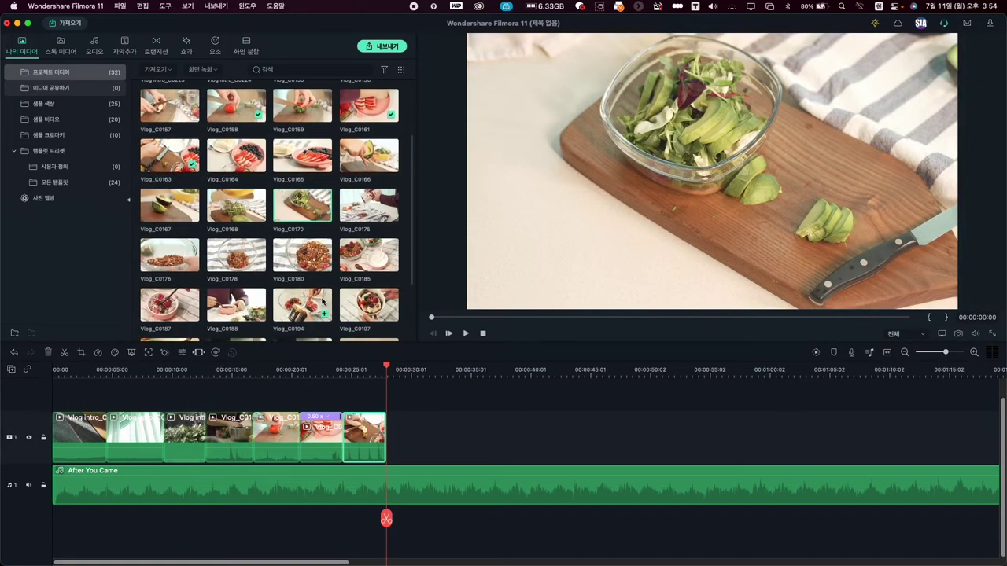
pyautogui.click(367, 254)
pyautogui.doubleClick(360, 203)
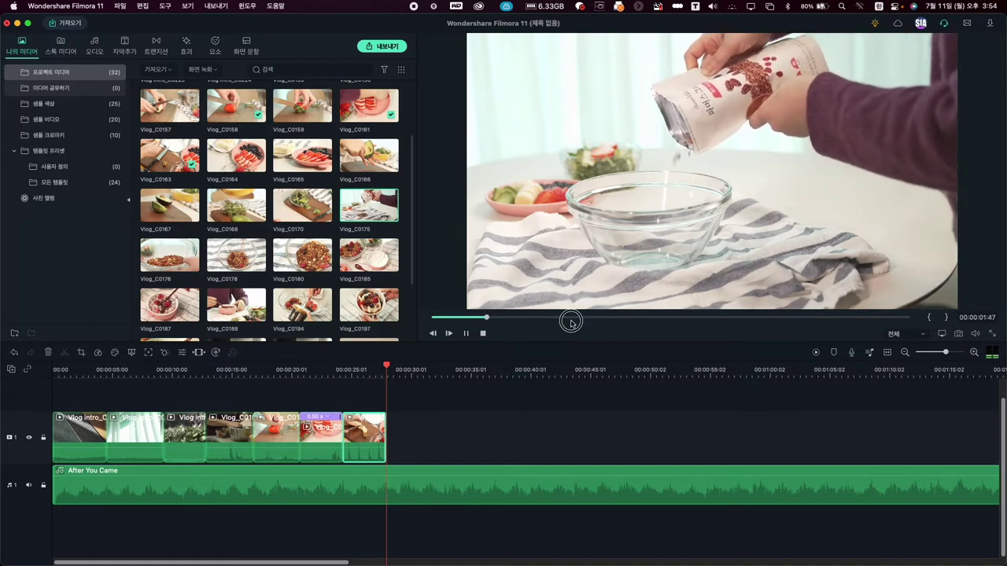
pyautogui.press('space')
# Step: Mark Vlog_C0175 from 00:00:02:29 to 00:00:05:13 and place that section right after Vlog_C0163 on video track 1
pyautogui.moveTo(532, 319); pyautogui.dragTo(507, 317)
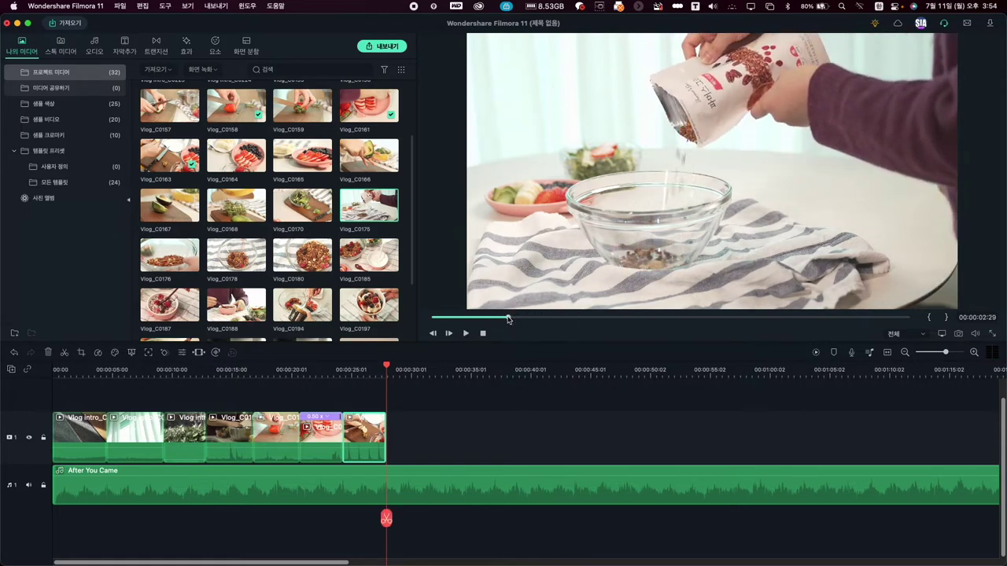
pyautogui.click(929, 317)
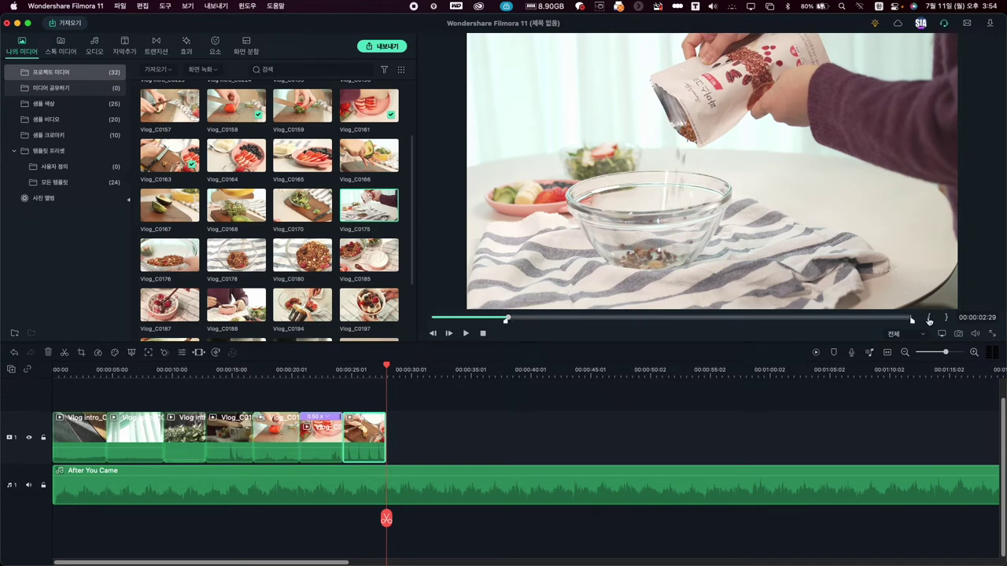
pyautogui.moveTo(507, 319); pyautogui.dragTo(591, 317)
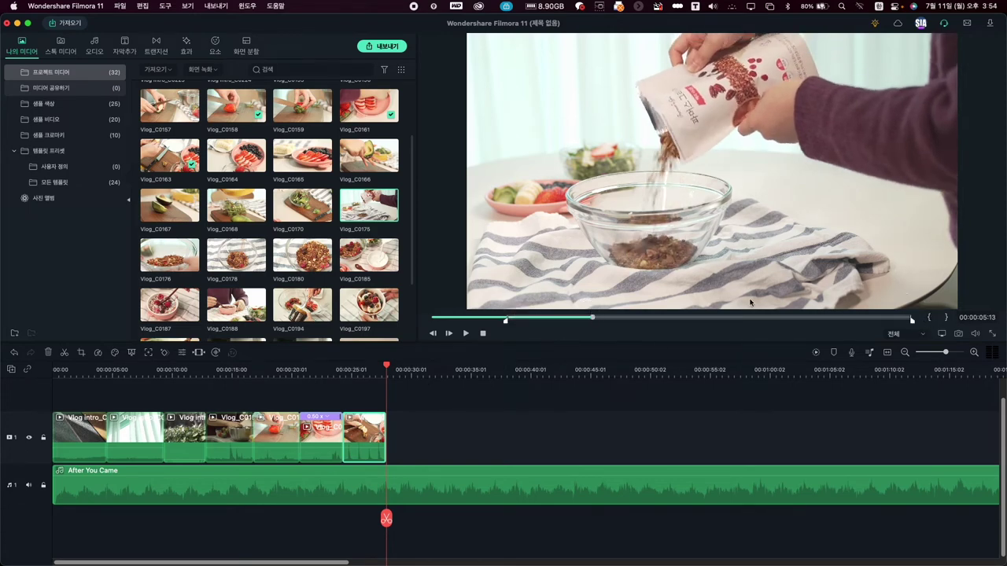
pyautogui.click(945, 319)
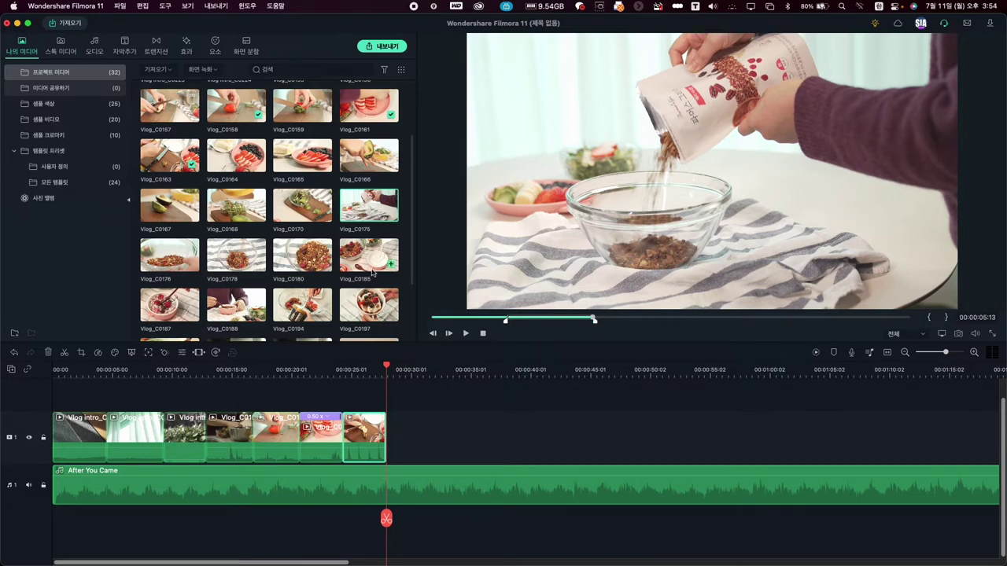
pyautogui.moveTo(376, 208); pyautogui.dragTo(401, 439)
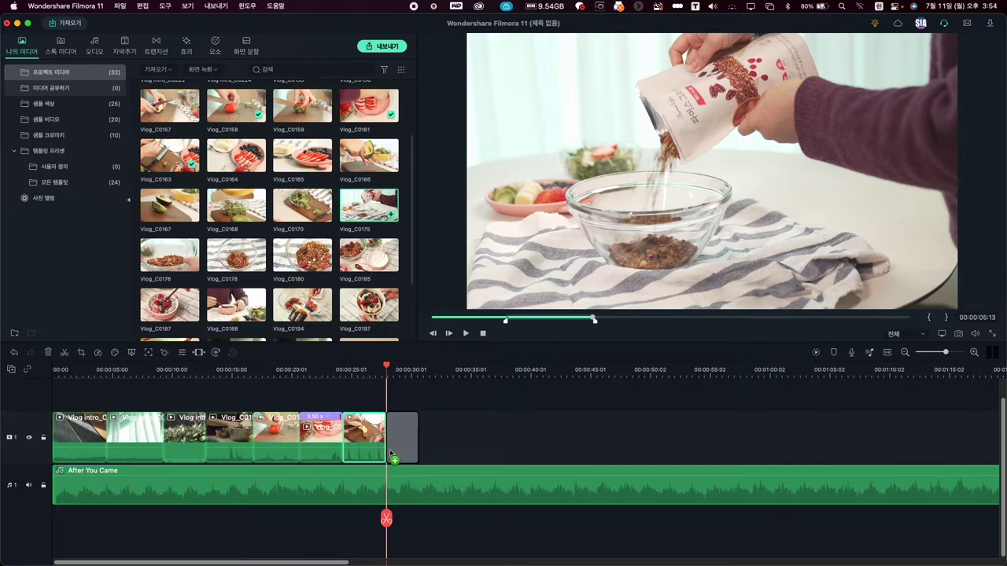
# Step: Extend the end of the Vlog_C0175 clip on the timeline to 00:00:31:21 and play the clip back
pyautogui.press('space')
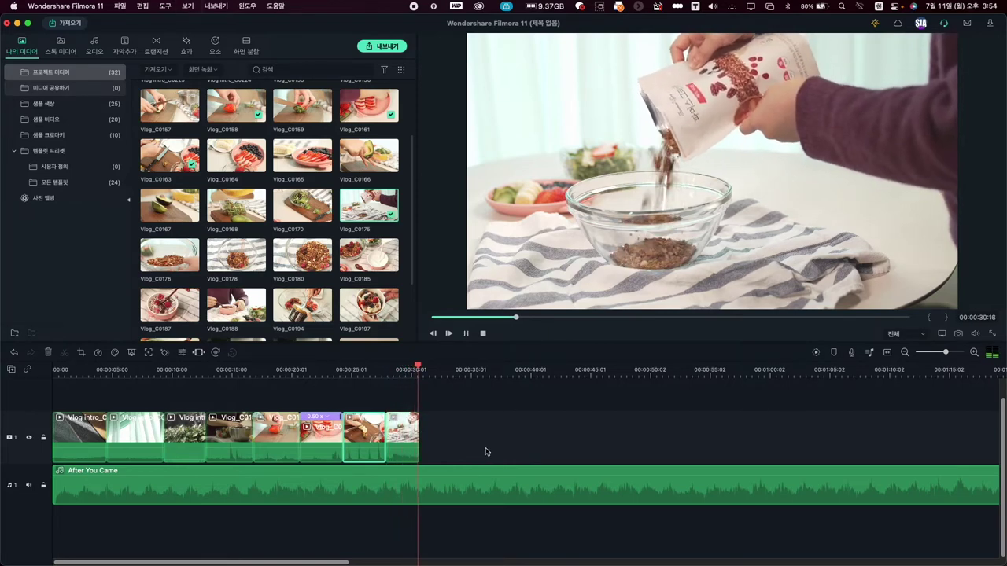
pyautogui.press('space')
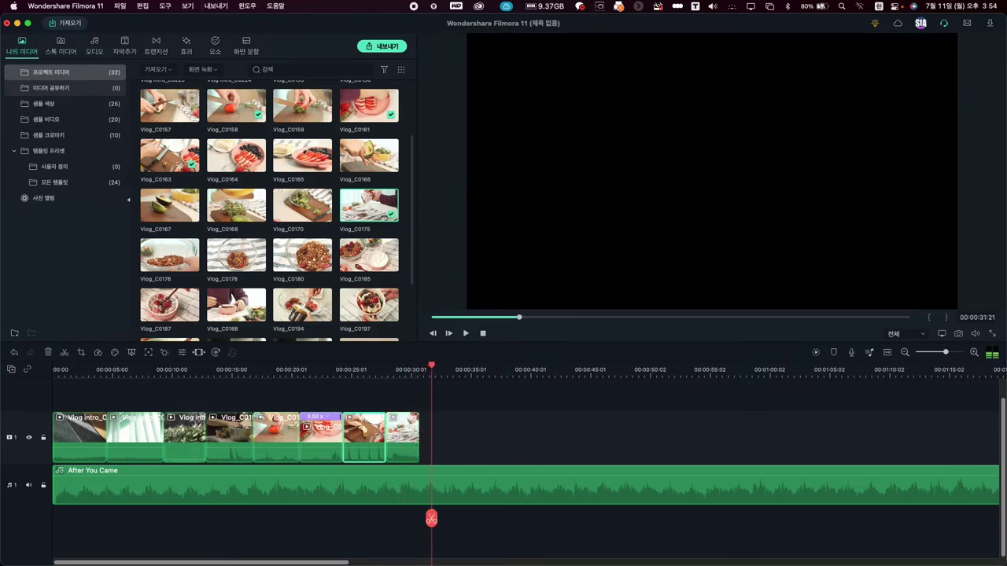
pyautogui.click(422, 435)
pyautogui.click(417, 439)
pyautogui.moveTo(417, 436); pyautogui.dragTo(430, 435)
pyautogui.click(392, 369)
pyautogui.press('space')
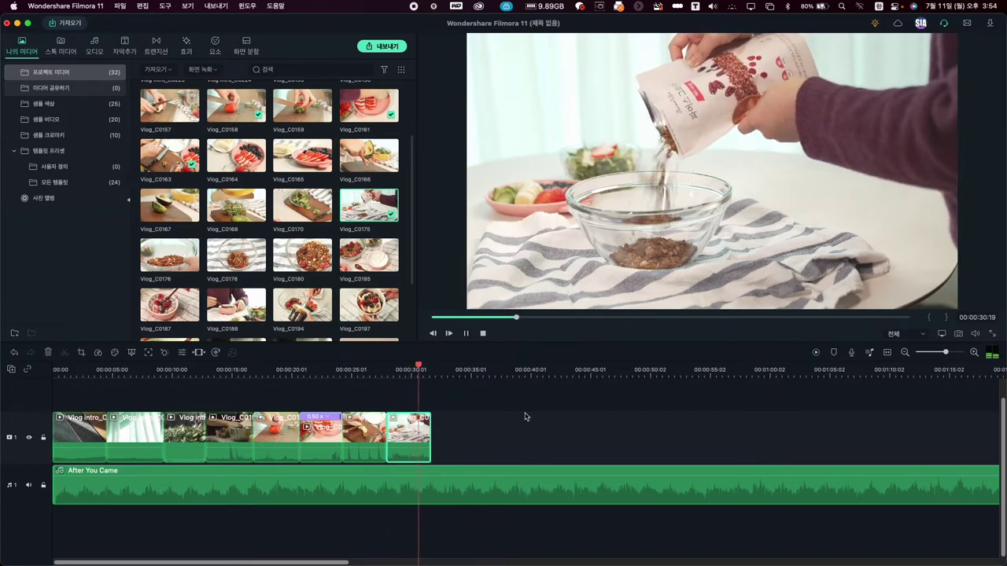
# Step: Mark the milk-pouring section of Vlog_C0185 ending at 00:00:08:40 and place it right after Vlog_C0175 on video track 1
pyautogui.click(390, 262)
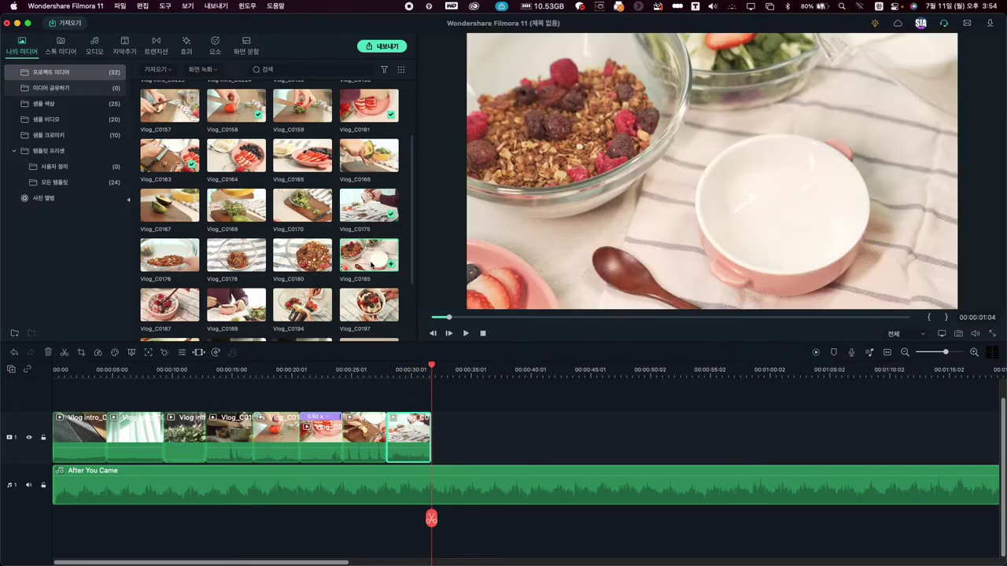
pyautogui.moveTo(453, 319); pyautogui.dragTo(522, 317)
pyautogui.click(929, 315)
pyautogui.moveTo(526, 320); pyautogui.dragTo(575, 319)
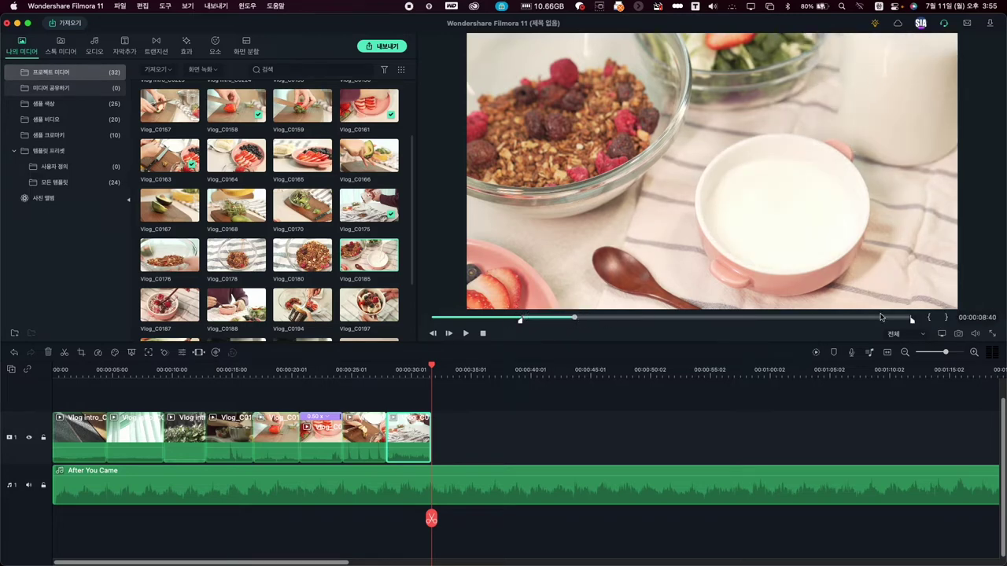
pyautogui.click(945, 318)
pyautogui.moveTo(386, 268); pyautogui.dragTo(442, 438)
# Step: Play back the newly placed Vlog_C0185 section on the timeline
pyautogui.click(503, 426)
pyautogui.press('space')
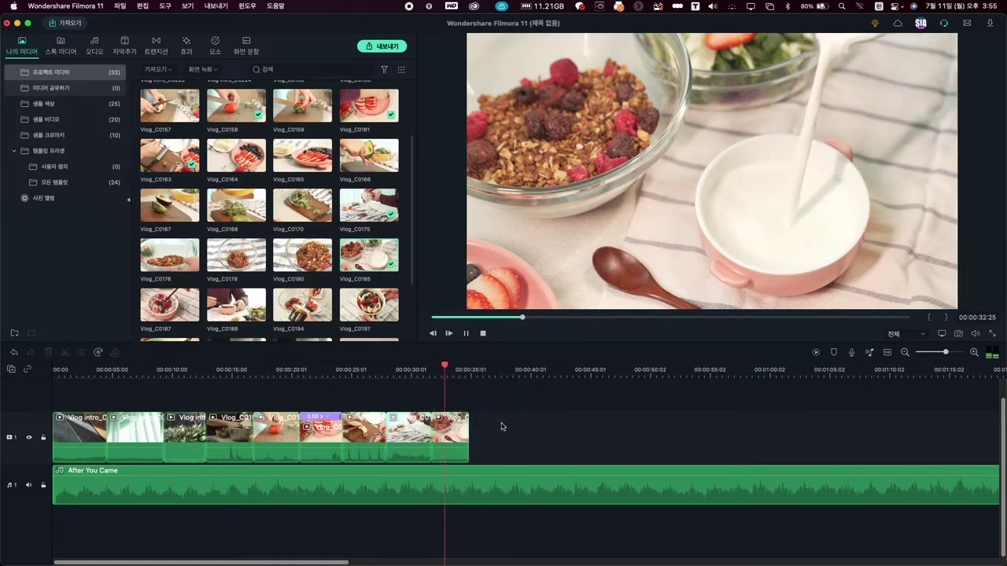
pyautogui.press('space')
pyautogui.press('space')
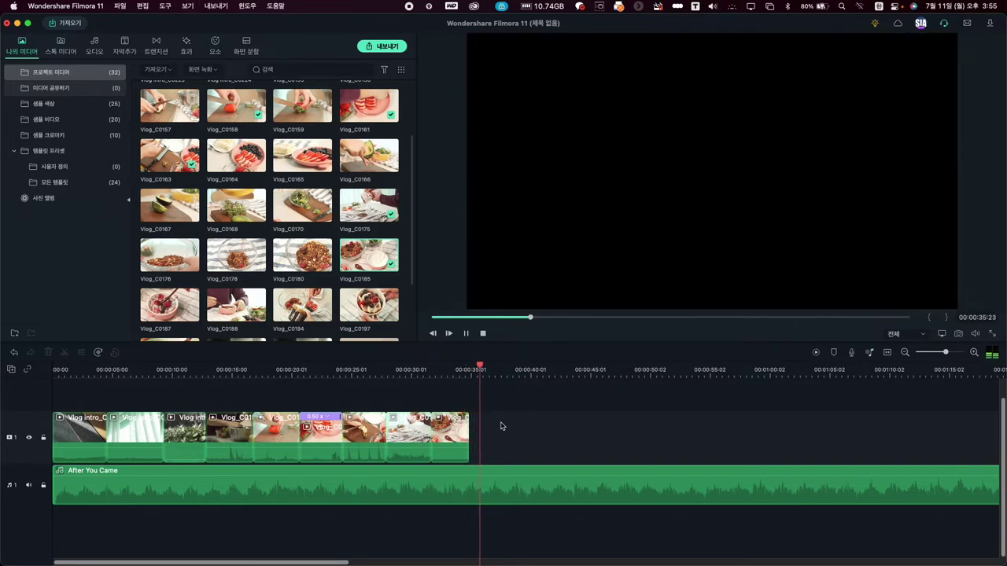
# Step: Extend the end of the Vlog_C0185 clip on the timeline to 00:00:36:00
pyautogui.click(466, 433)
pyautogui.moveTo(468, 432); pyautogui.dragTo(484, 431)
# Step: Preview Vlog_C0187 from the media library and mark its start point at 00:00:07:10
pyautogui.scroll(-5, 214, 281)
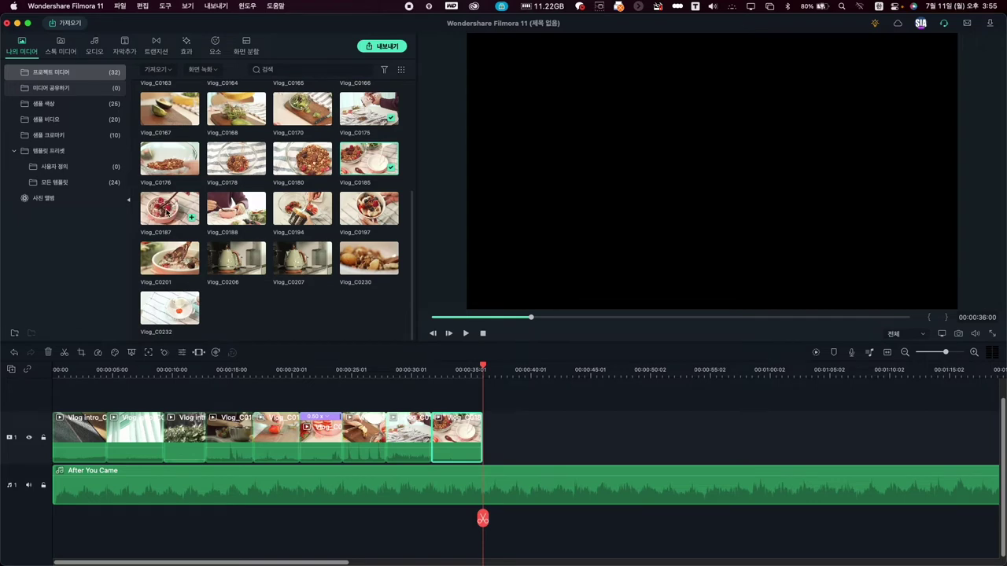
pyautogui.click(167, 210)
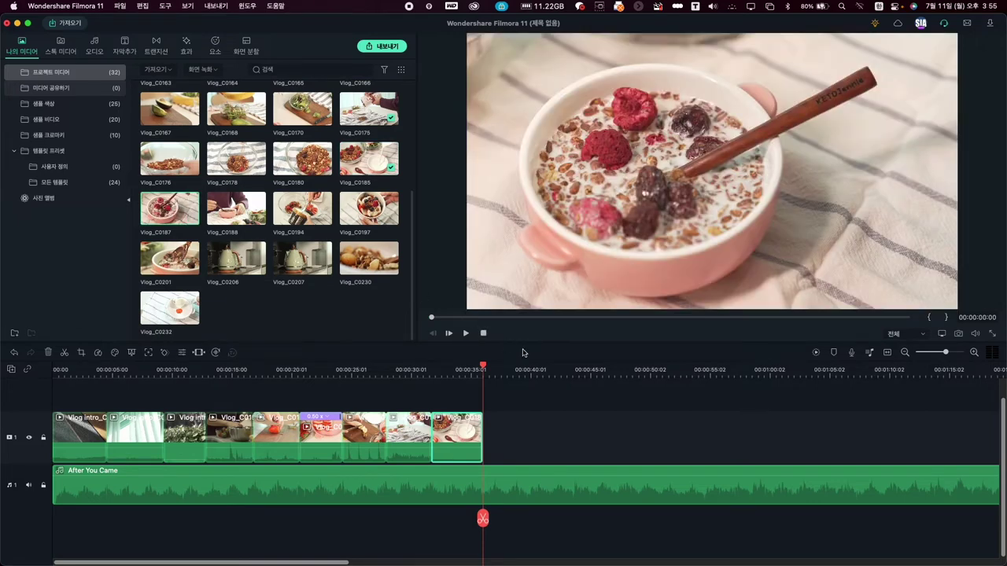
pyautogui.click(465, 334)
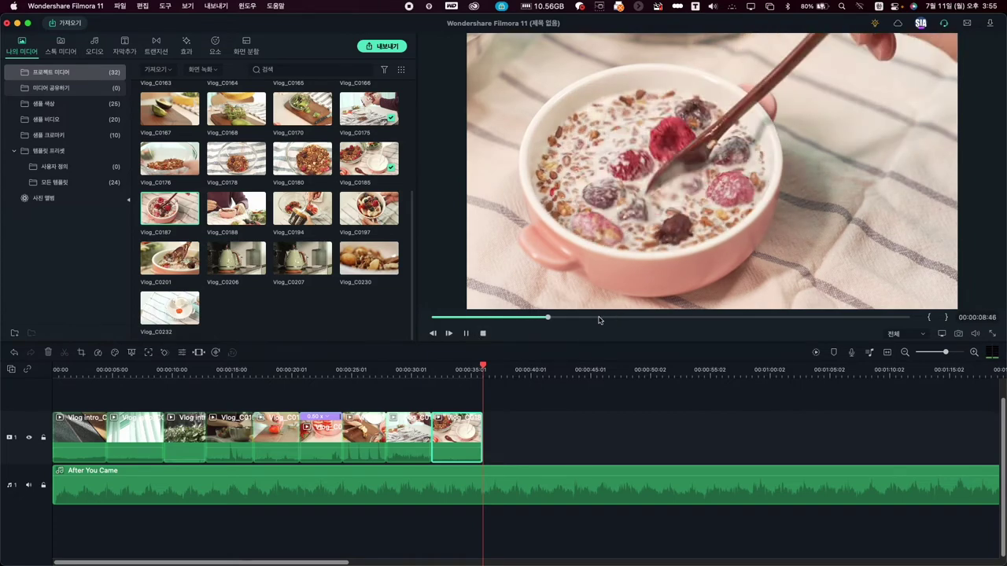
pyautogui.click(600, 318)
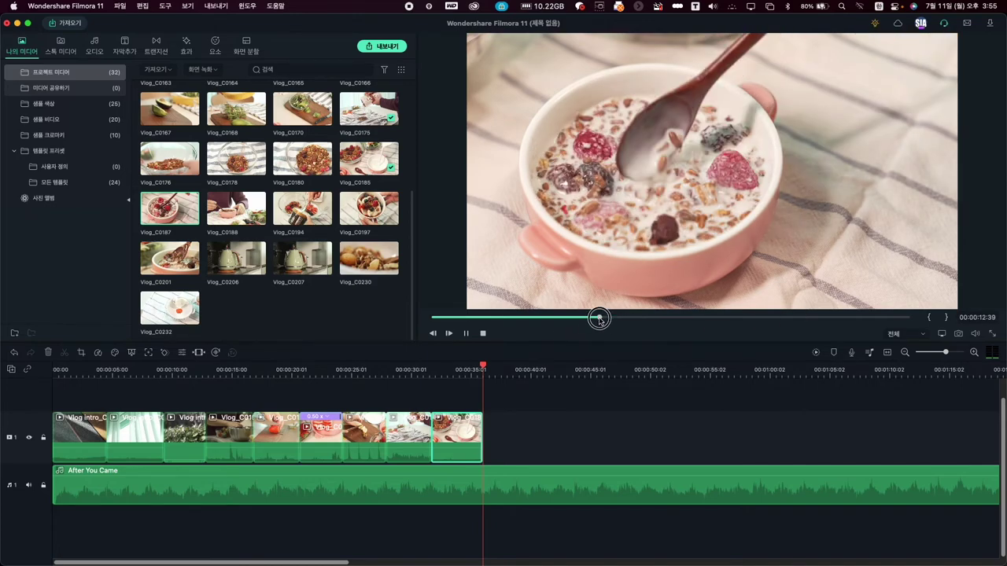
pyautogui.click(601, 318)
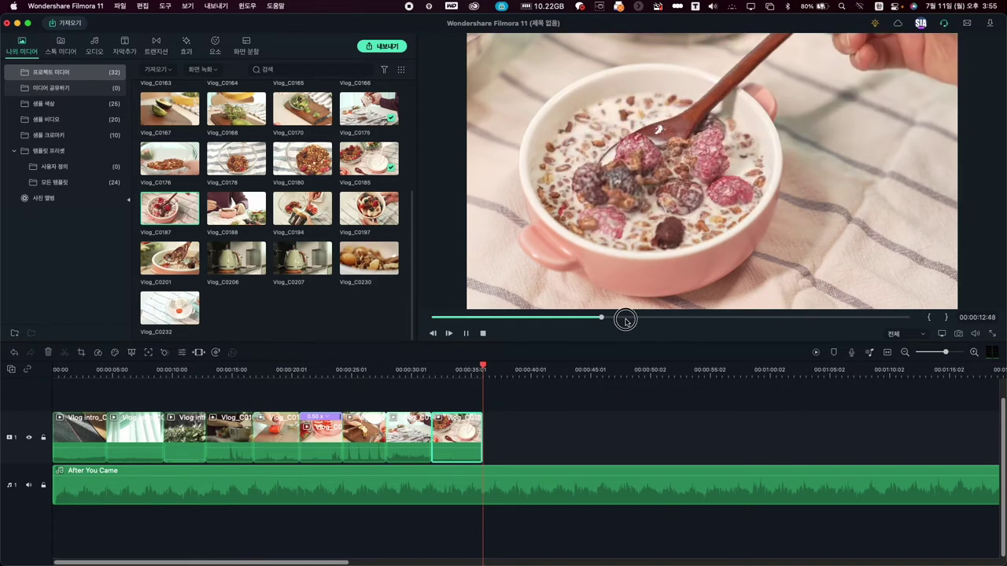
pyautogui.click(466, 333)
pyautogui.click(527, 318)
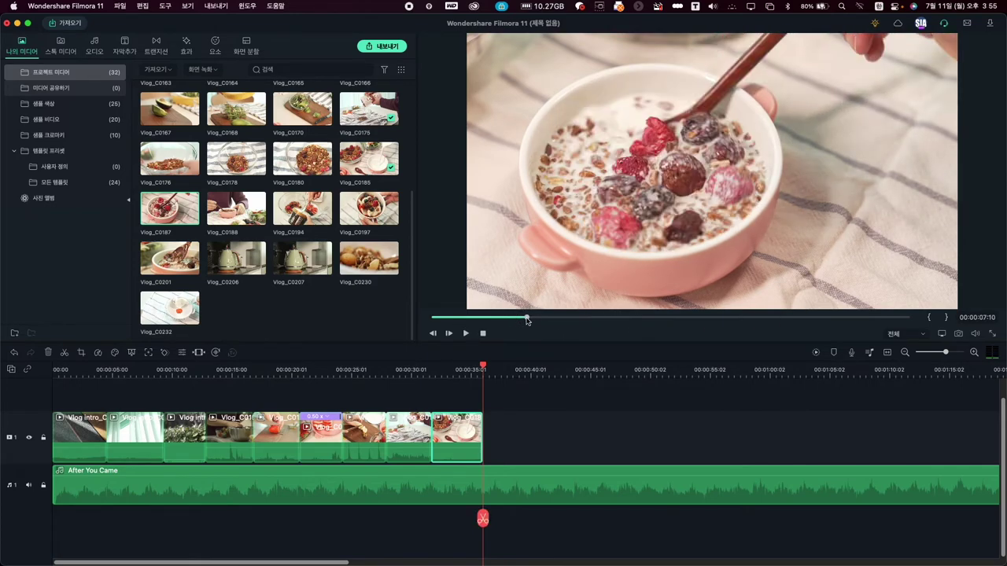
pyautogui.click(929, 318)
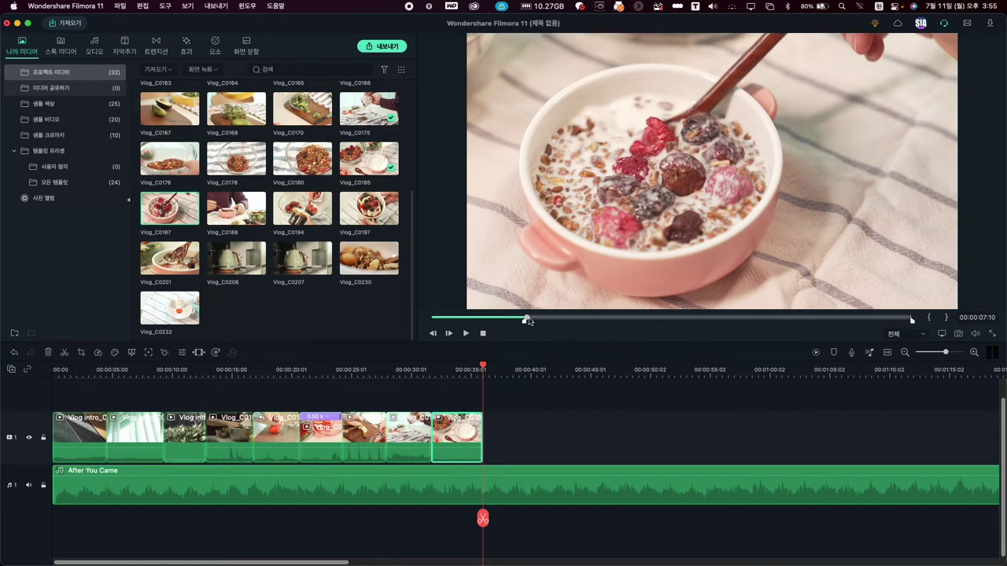
# Step: Mark the end point of Vlog_C0187 at 00:00:23:20 and place the section right after Vlog_C0185 on video track 1
pyautogui.moveTo(527, 320); pyautogui.dragTo(741, 317)
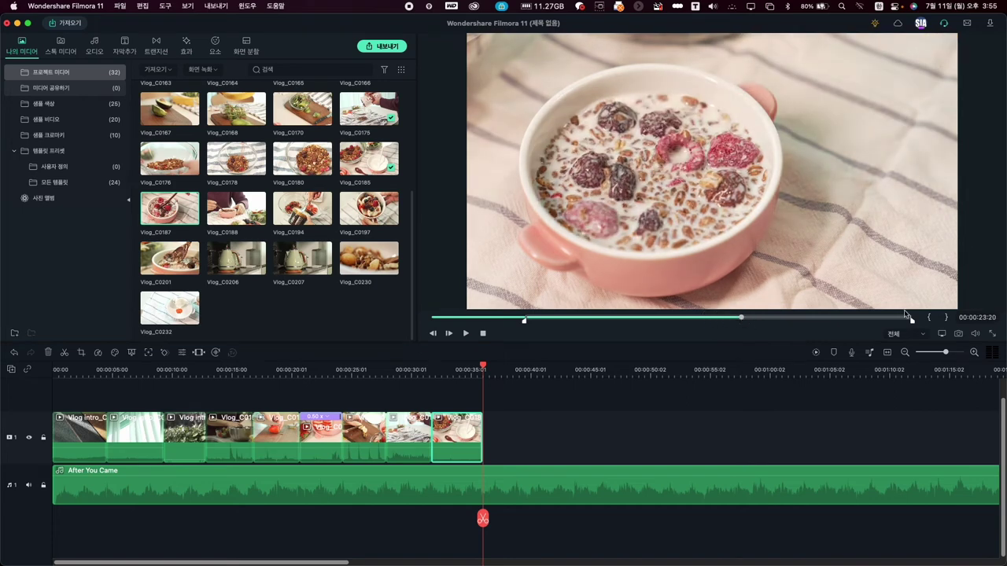
pyautogui.click(945, 319)
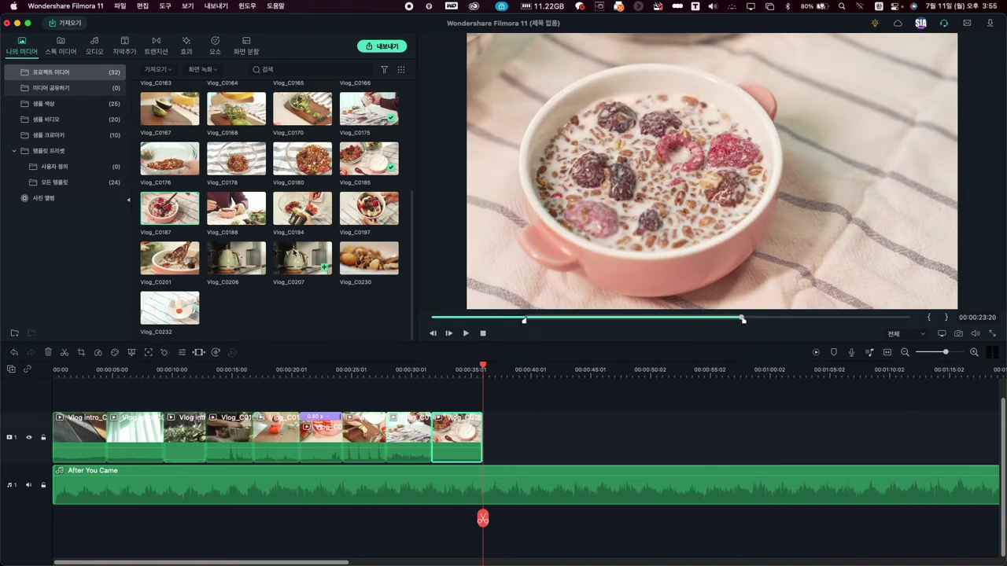
pyautogui.moveTo(162, 217); pyautogui.dragTo(483, 438)
# Step: Play back the Vlog_C0187 section on the timeline and park the playhead at 00:00:40:08, stepping frame by frame
pyautogui.press('space')
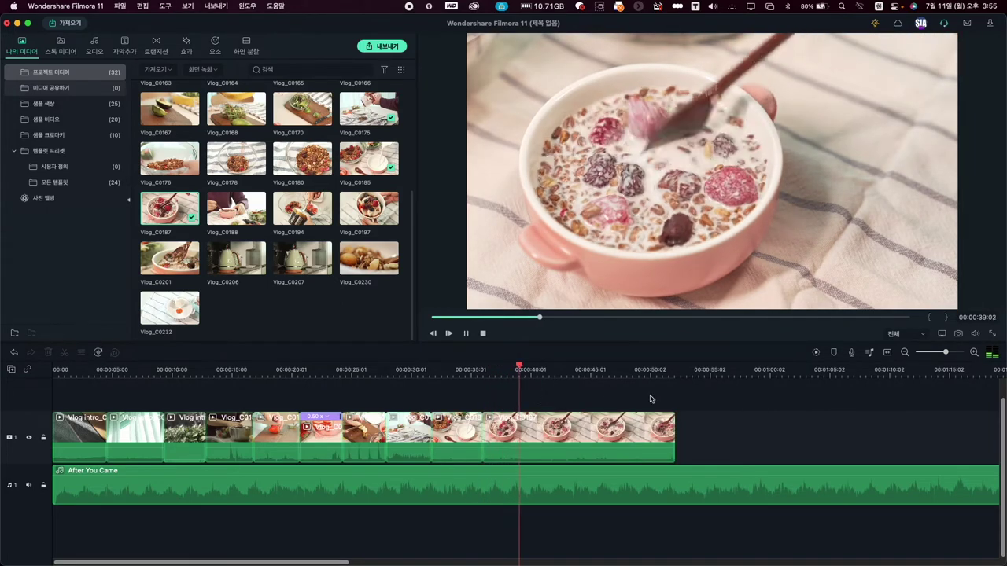
pyautogui.press('space')
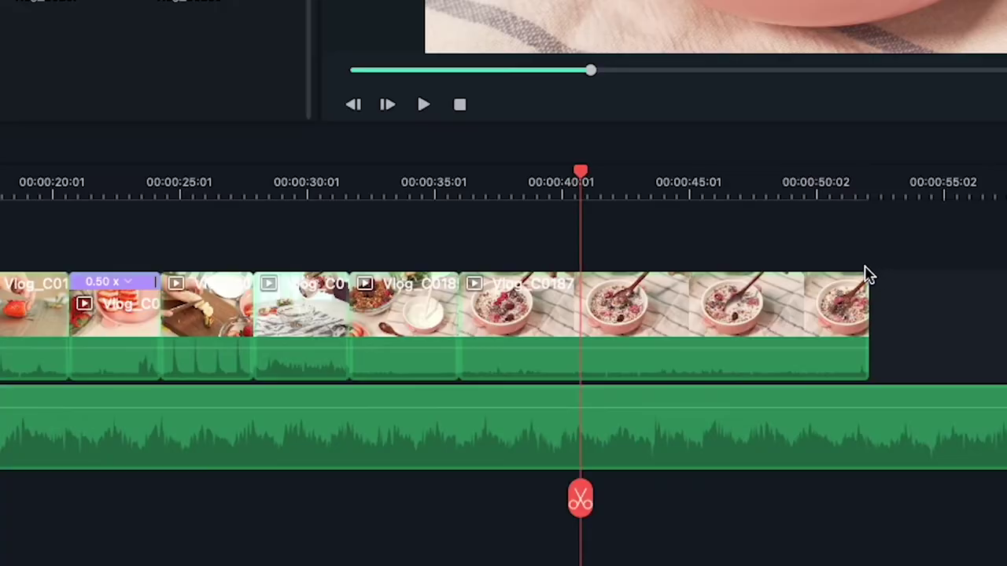
pyautogui.moveTo(582, 174); pyautogui.dragTo(567, 178)
pyautogui.press('Right')
pyautogui.press('Right')
pyautogui.press('Right')
pyautogui.press('Right')
pyautogui.press('Left')
pyautogui.press('Left')
pyautogui.press('Right')
pyautogui.press('Right')
pyautogui.press('Right')
pyautogui.press('Right')
pyautogui.press('Right')
pyautogui.press('Right')
pyautogui.press('Right')
pyautogui.press('Right')
pyautogui.press('Right')
pyautogui.press('Right')
pyautogui.press('Left')
pyautogui.press('Left')
pyautogui.press('Left')
pyautogui.press('Left')
pyautogui.press('Left')
pyautogui.press('Left')
pyautogui.press('Left')
pyautogui.press('Left')
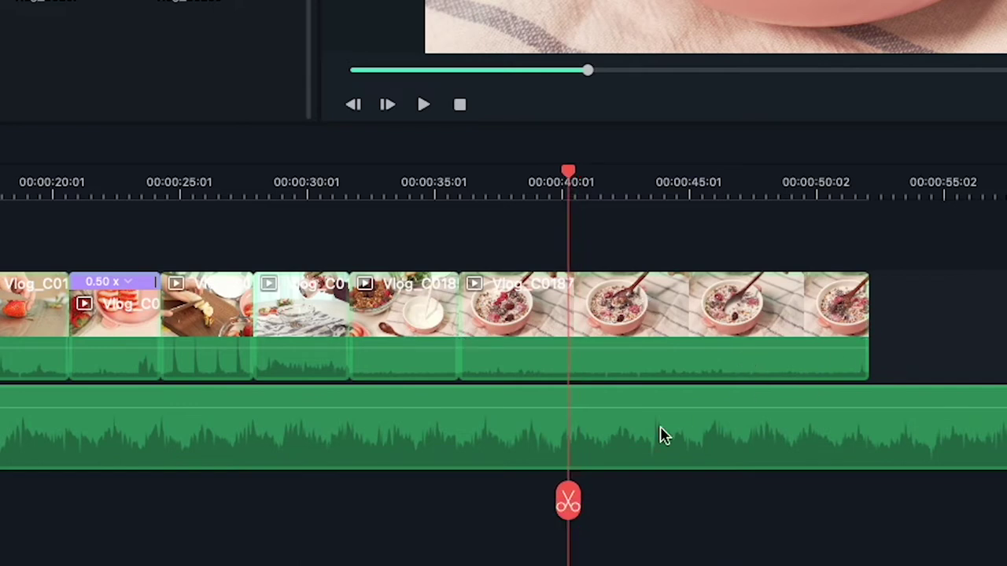
# Step: Try splitting both the video and music tracks at the playhead and deleting everything after it
pyautogui.click(577, 505)
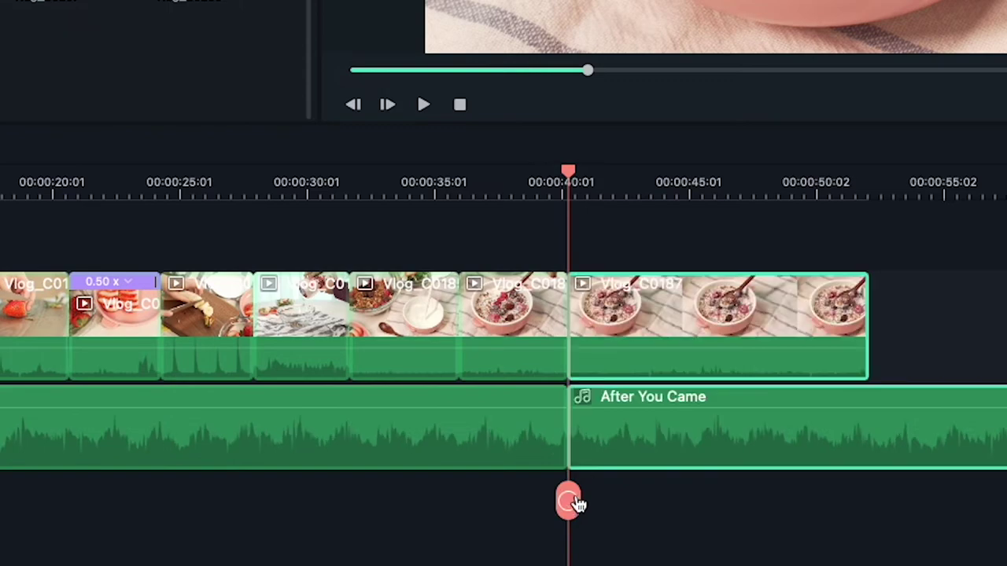
pyautogui.press('Delete')
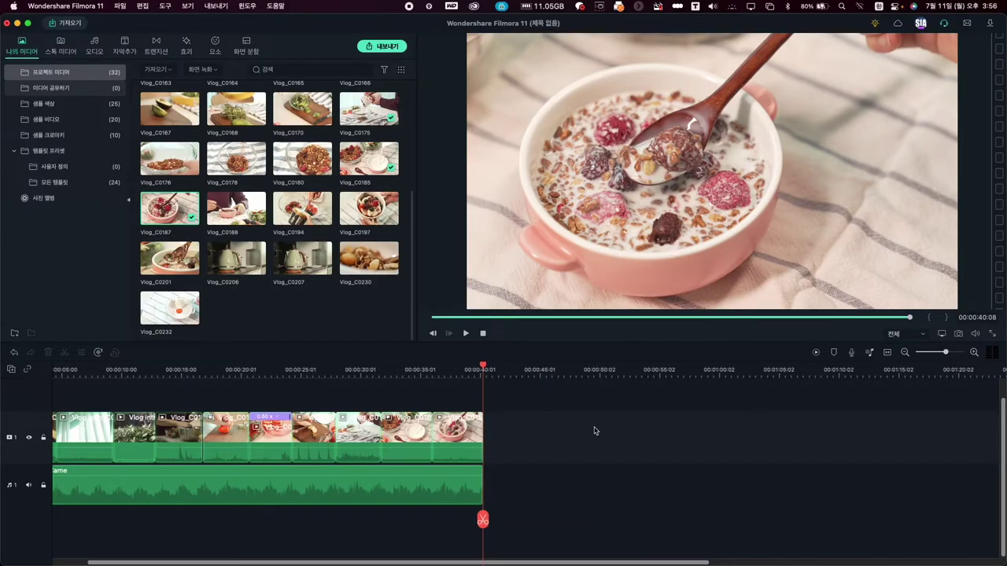
pyautogui.press('super+z')
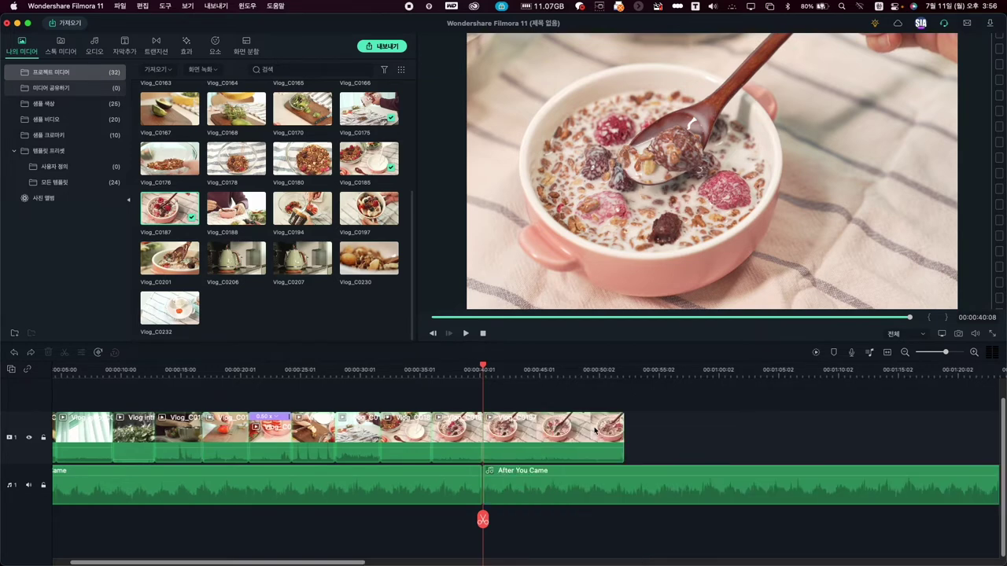
pyautogui.click(536, 494)
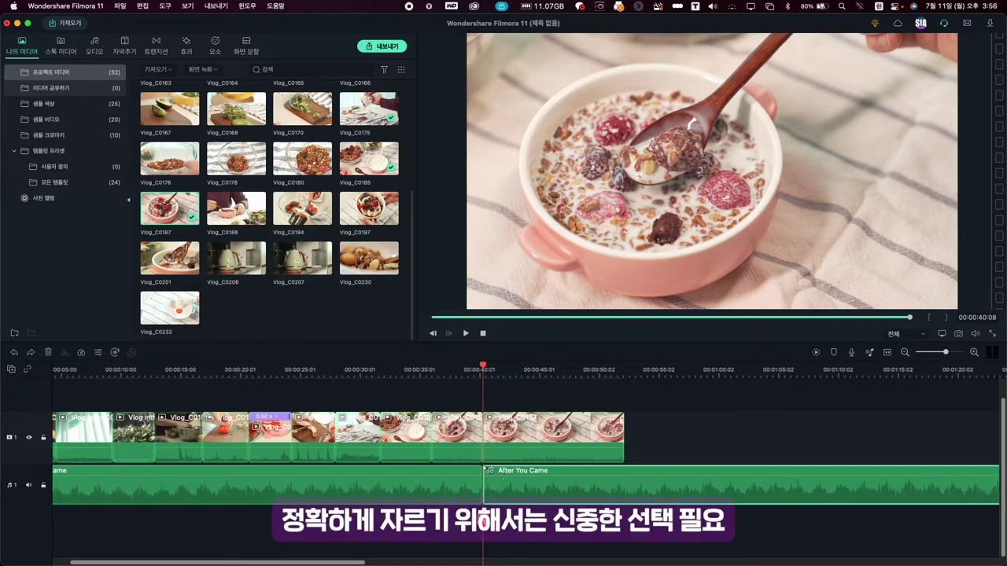
pyautogui.click(599, 460)
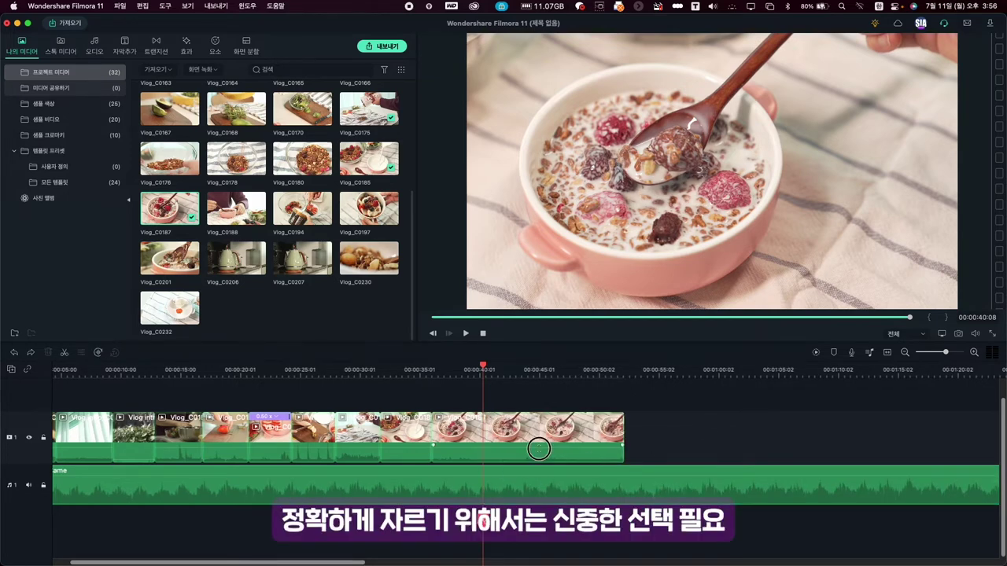
# Step: Split only the Vlog_C0187 clip at 00:00:40:08 and delete its trailing part, keeping the music track intact
pyautogui.click(535, 432)
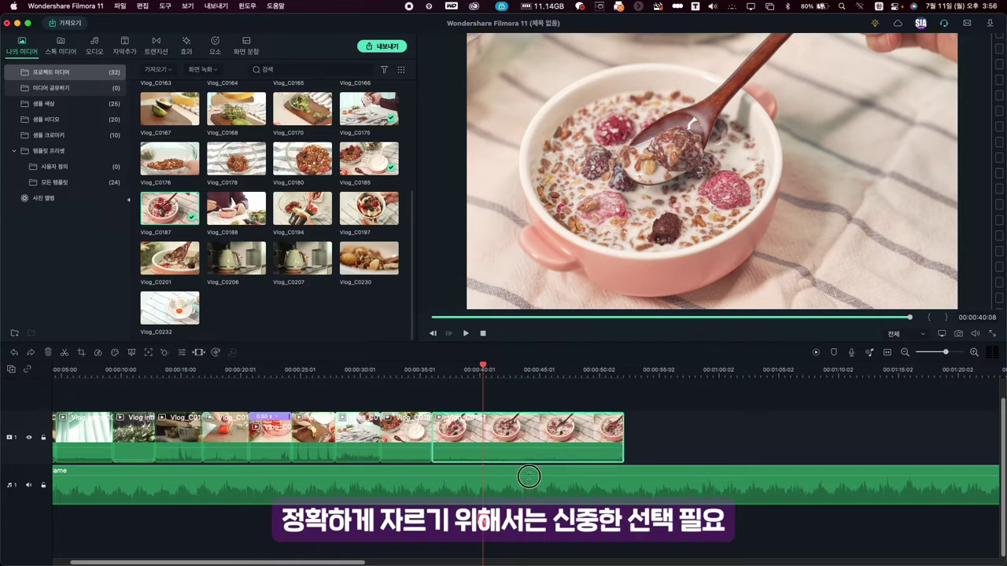
pyautogui.hscroll(2, 550, 465)
pyautogui.click(528, 504)
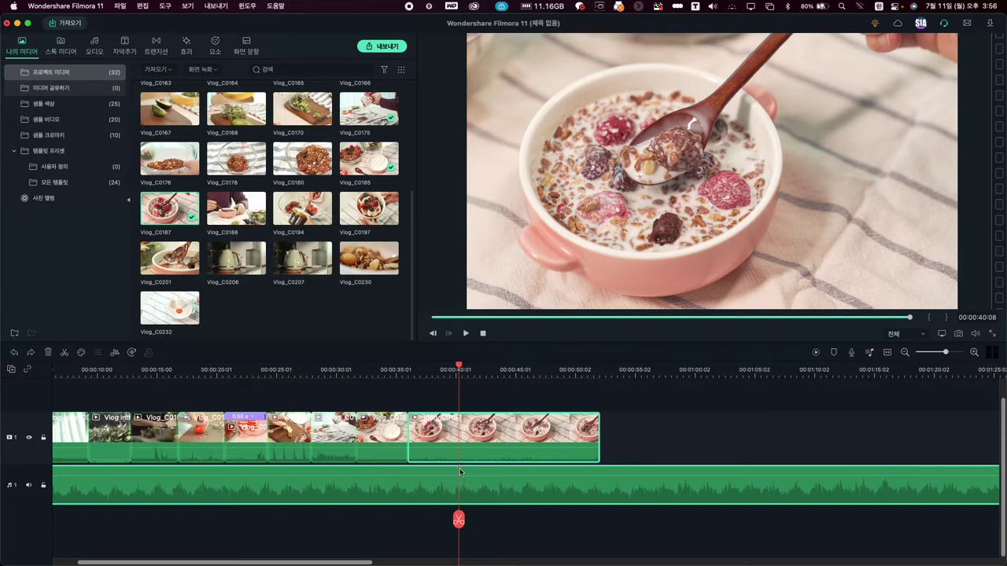
pyautogui.click(536, 442)
pyautogui.click(459, 520)
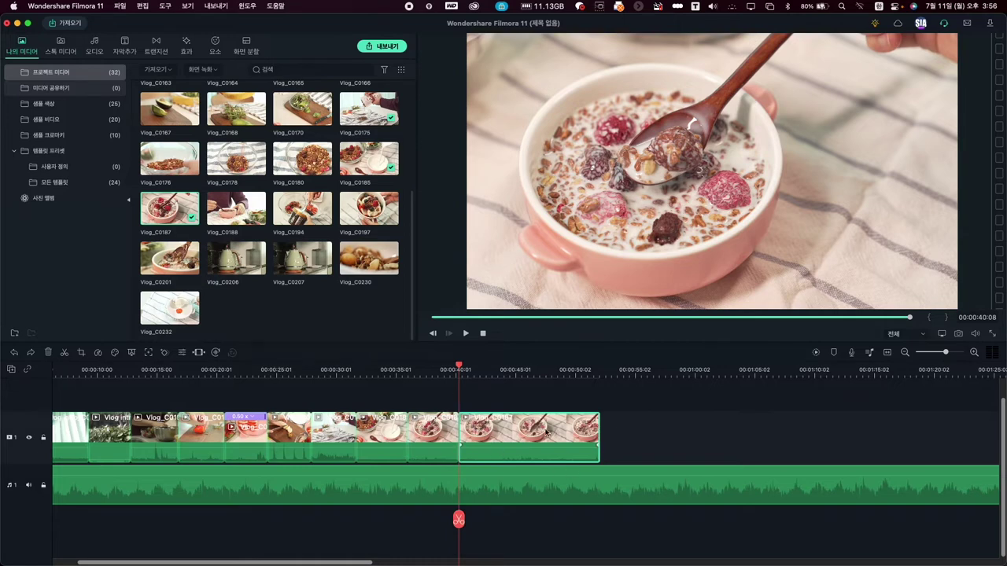
pyautogui.moveTo(535, 434); pyautogui.dragTo(670, 434)
pyautogui.press('Delete')
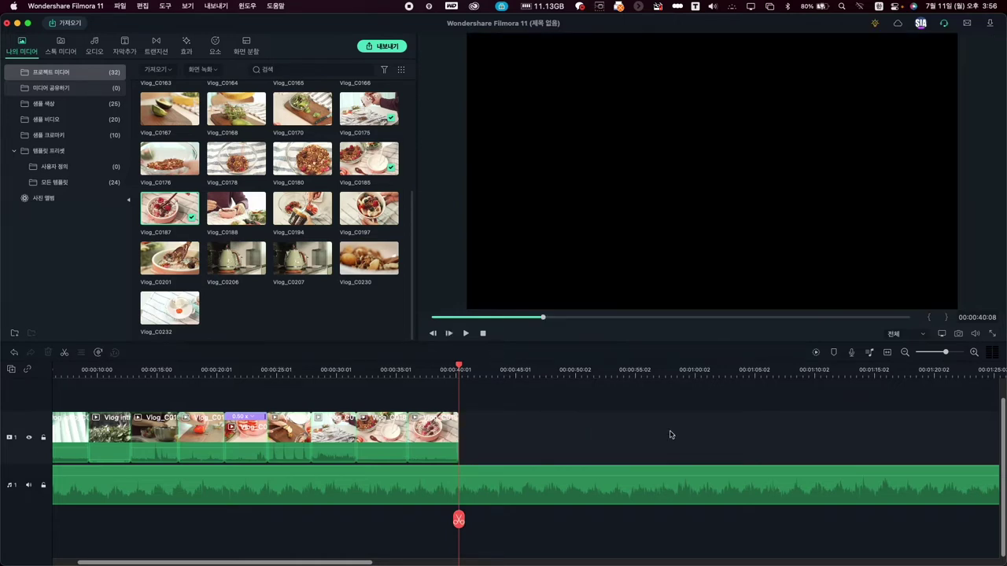
# Step: Mark Vlog_C0207 from 00:00:10:41 to 00:00:15:21 and place that section right after Vlog_C0187 on video track 1
pyautogui.doubleClick(297, 268)
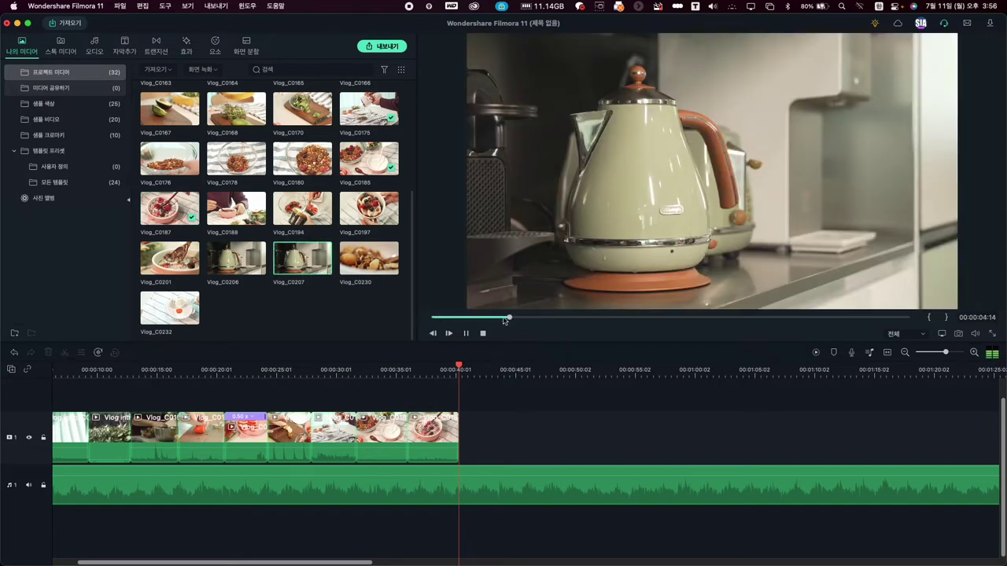
pyautogui.click(467, 334)
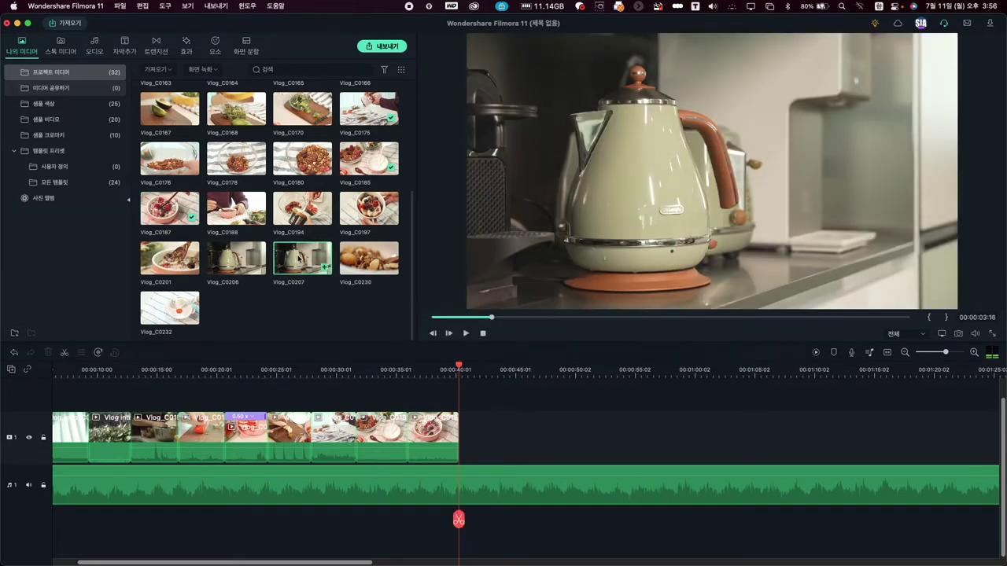
pyautogui.click(494, 317)
pyautogui.moveTo(495, 318); pyautogui.dragTo(627, 325)
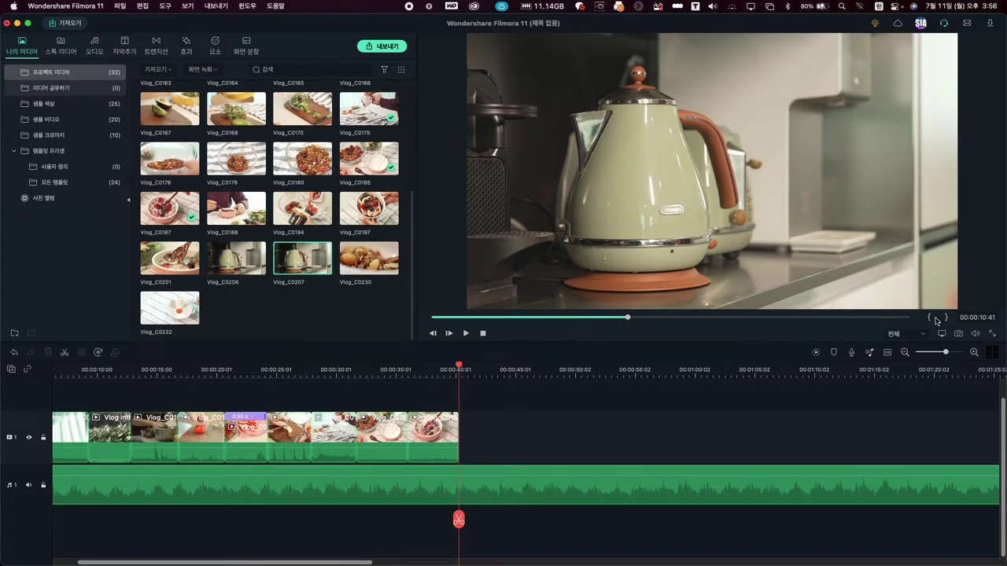
pyautogui.moveTo(627, 321); pyautogui.dragTo(714, 314)
pyautogui.click(948, 317)
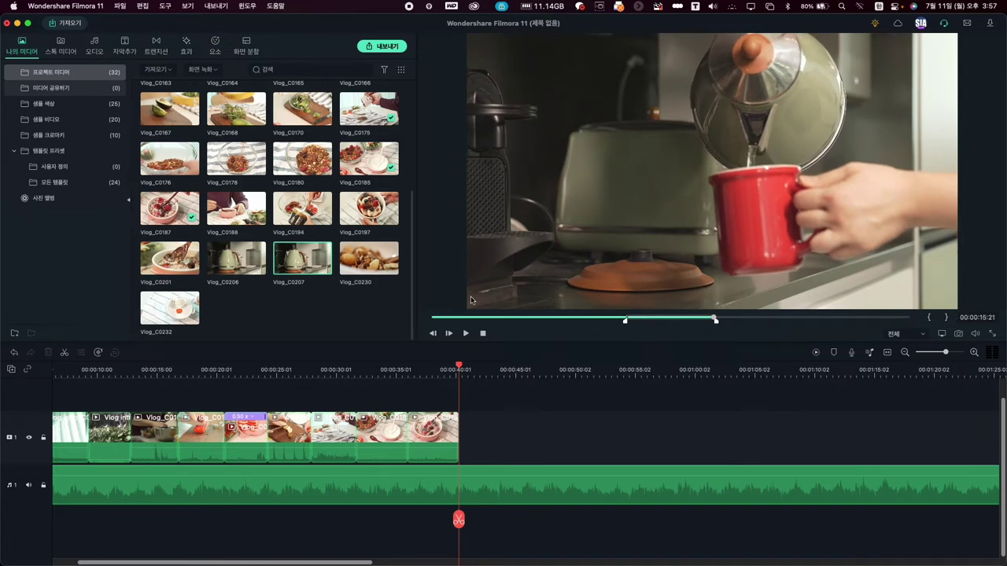
pyautogui.moveTo(321, 275); pyautogui.dragTo(470, 439)
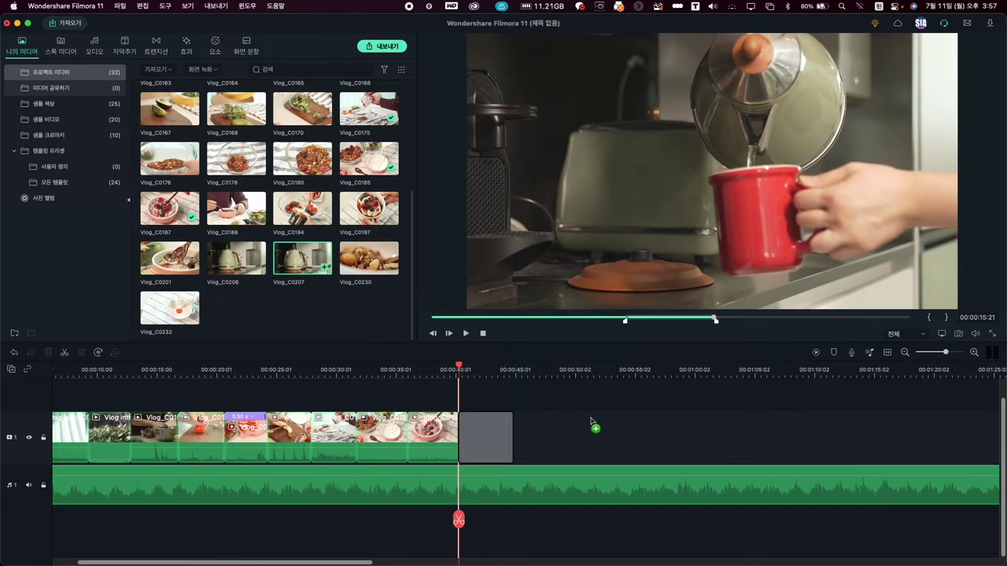
# Step: Play back the Vlog_C0207 clip on the timeline and extend its end to 00:00:45:26
pyautogui.press('space')
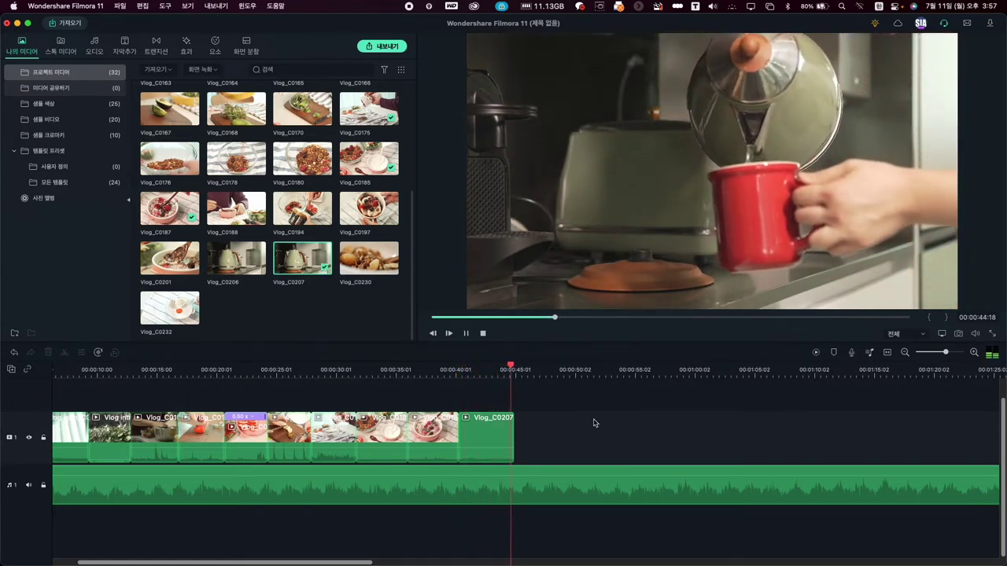
pyautogui.press('space')
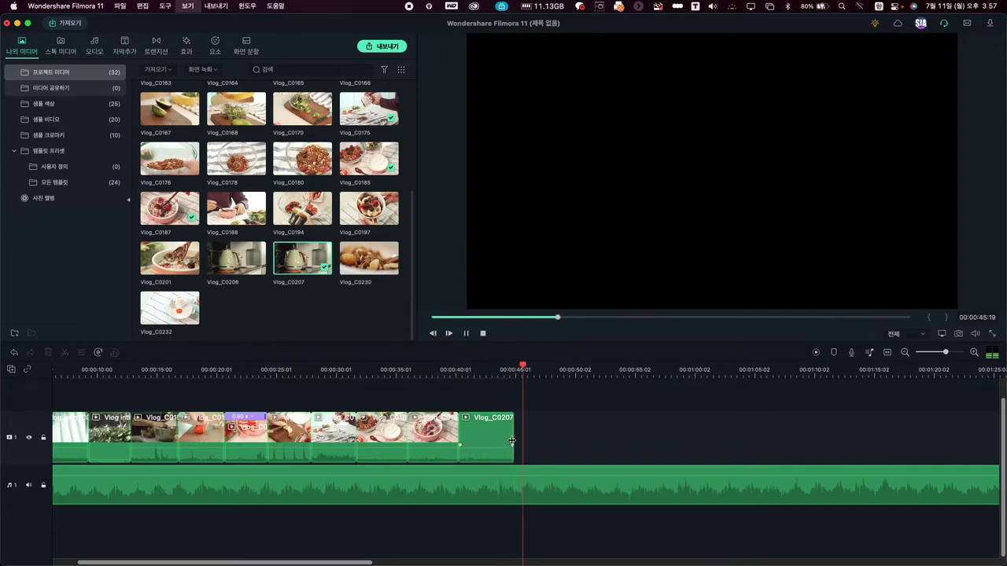
pyautogui.moveTo(511, 441); pyautogui.dragTo(513, 432)
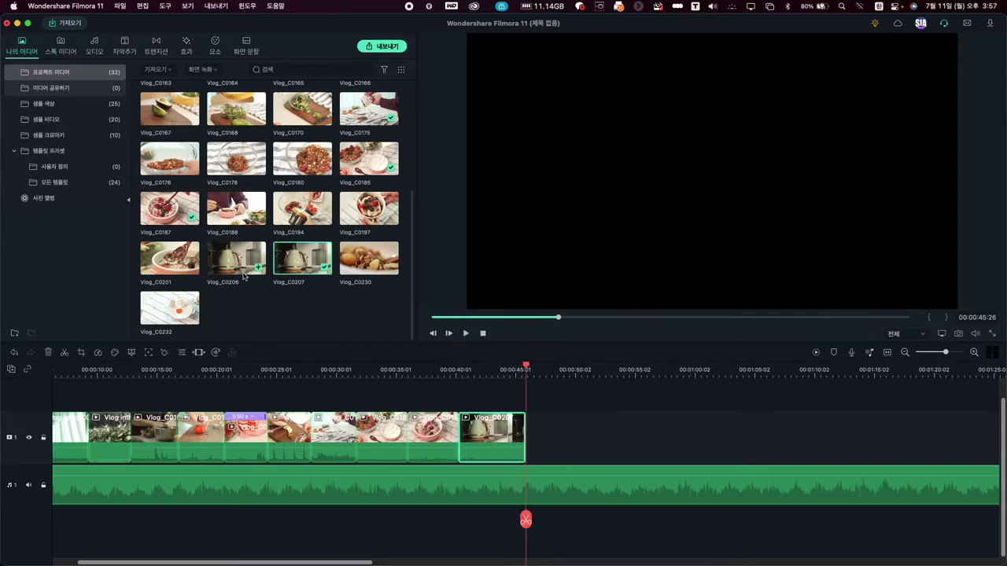
# Step: Mark a late section of Vlog_C0206 starting at 00:00:56:40 and insert it at the playhead after Vlog_C0207
pyautogui.click(244, 265)
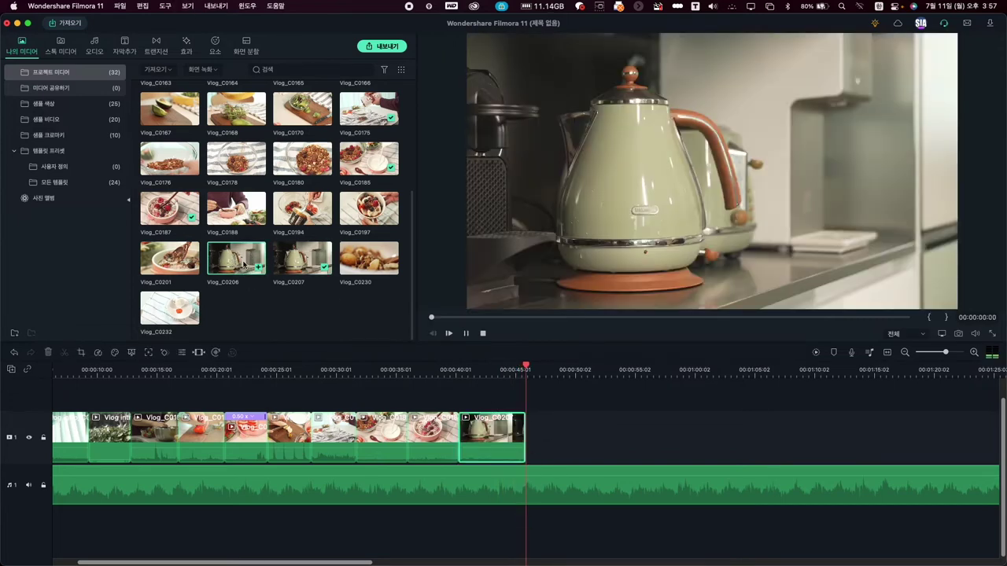
pyautogui.click(468, 336)
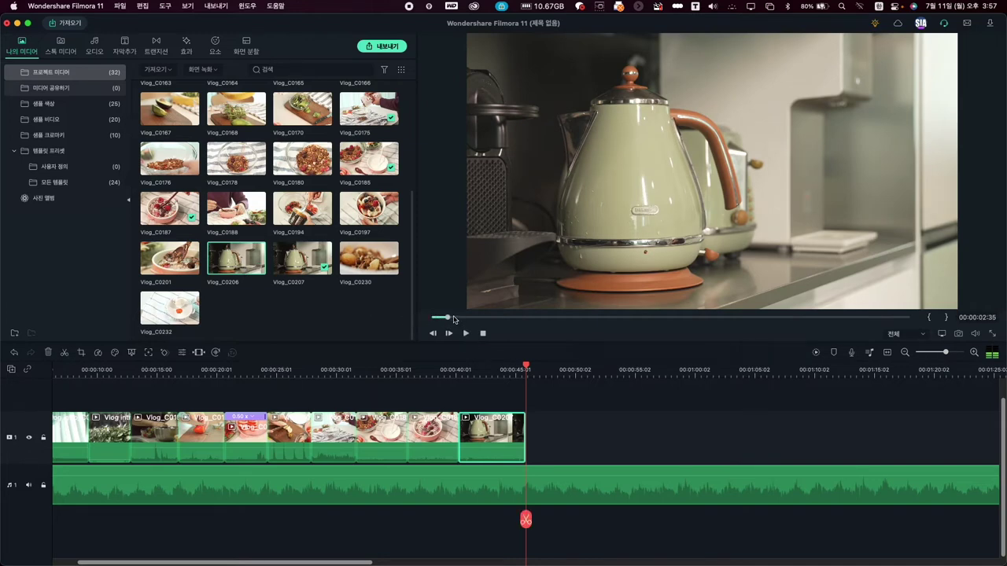
pyautogui.moveTo(592, 321); pyautogui.dragTo(783, 321)
pyautogui.click(925, 317)
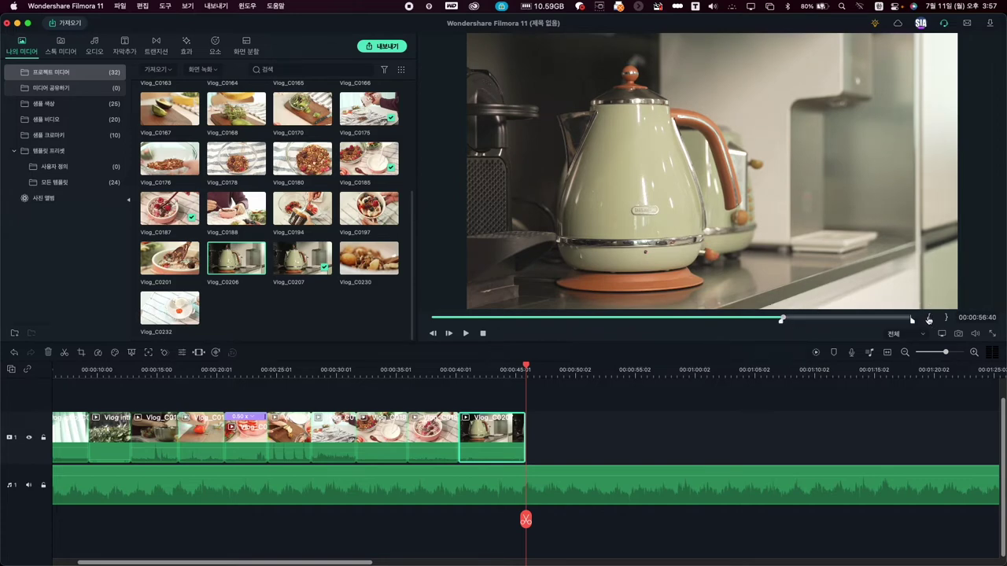
pyautogui.moveTo(782, 321); pyautogui.dragTo(849, 317)
pyautogui.click(945, 317)
pyautogui.hotkey('shift', 'i')
# Step: Move Vlog_C0207 behind Vlog_C0206 on video track 1 and close the gap between Vlog_C0187 and Vlog_C0206
pyautogui.moveTo(486, 441); pyautogui.dragTo(709, 430)
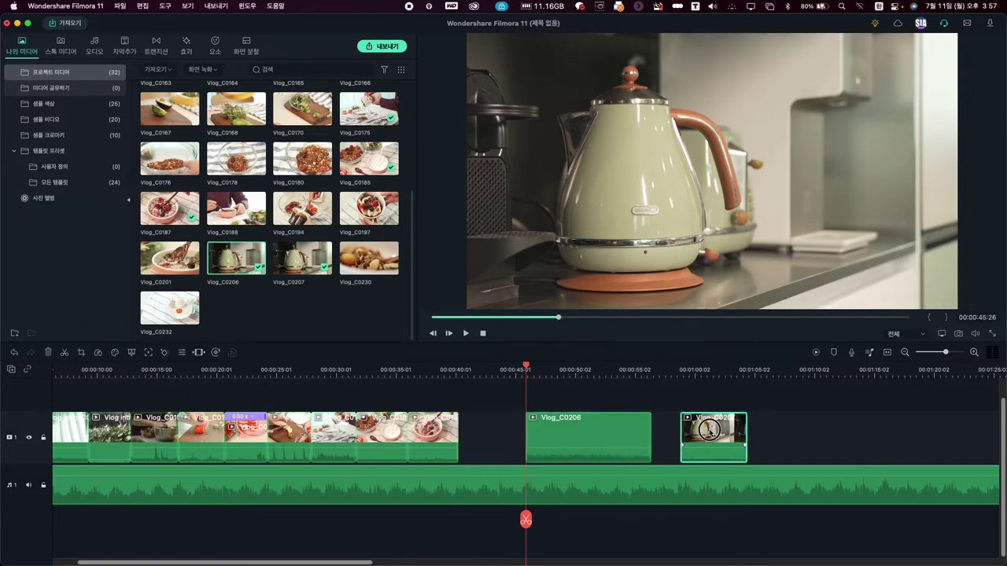
pyautogui.click(496, 442)
pyautogui.click(491, 433)
pyautogui.press('Delete')
# Step: Remove the empty gap between Vlog_C0206 and Vlog_C0207 so the two kettle clips play back to back
pyautogui.click(635, 428)
pyautogui.press('Delete')
pyautogui.moveTo(618, 431); pyautogui.dragTo(742, 426)
pyautogui.click(657, 435)
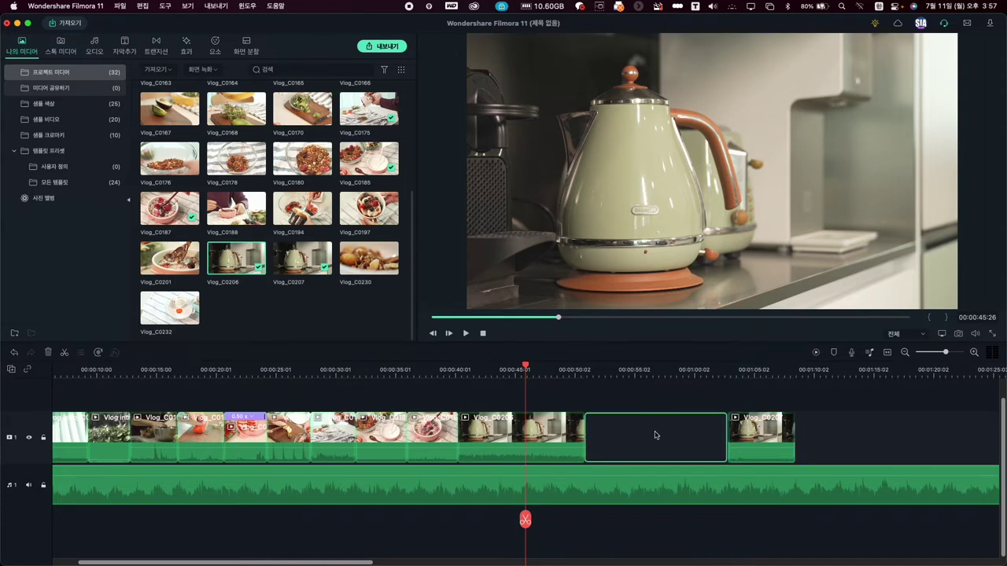
pyautogui.press('Delete')
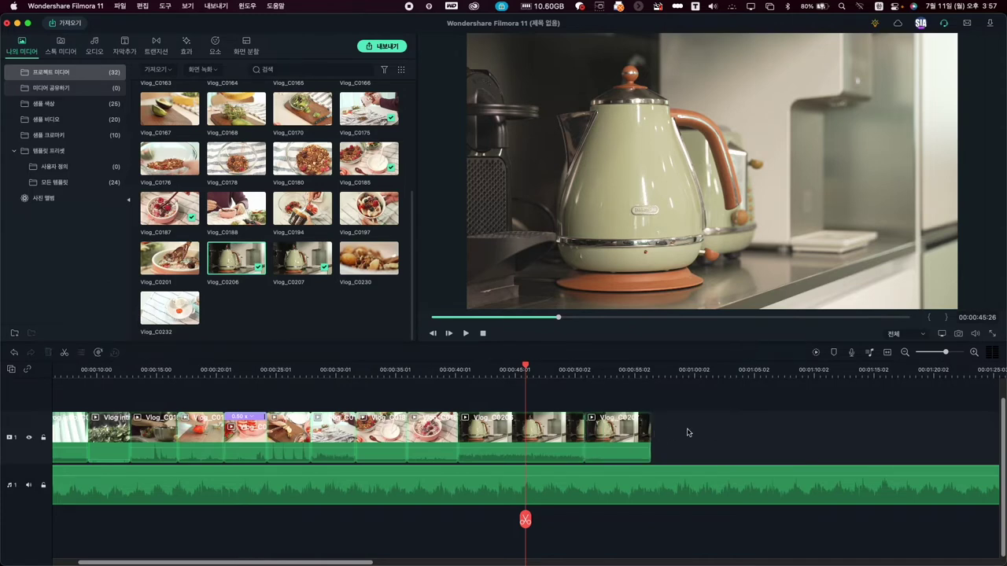
# Step: Review Vlog_C0206 from its start on the timeline and trim about 5 seconds off its beginning
pyautogui.click(462, 367)
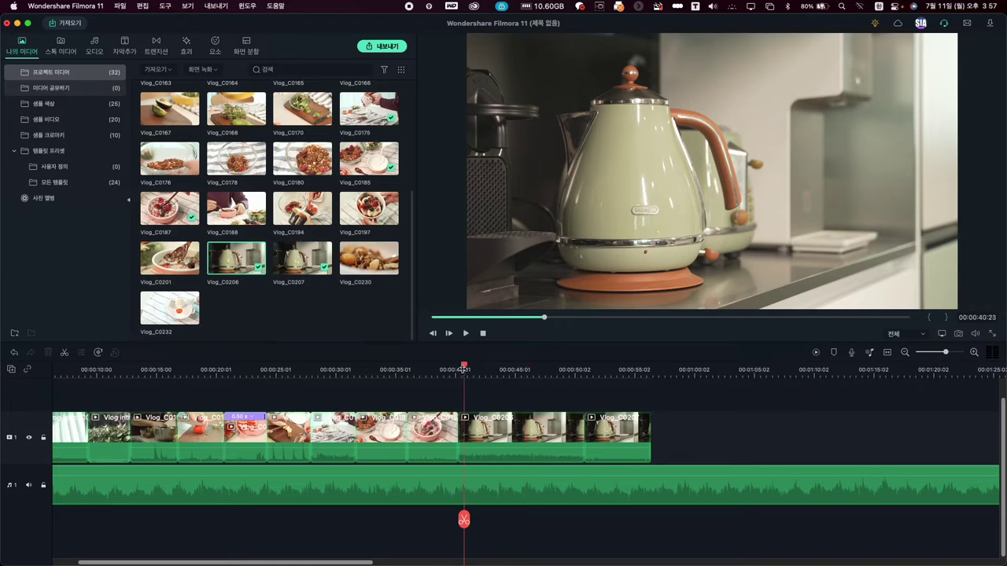
pyautogui.press('space')
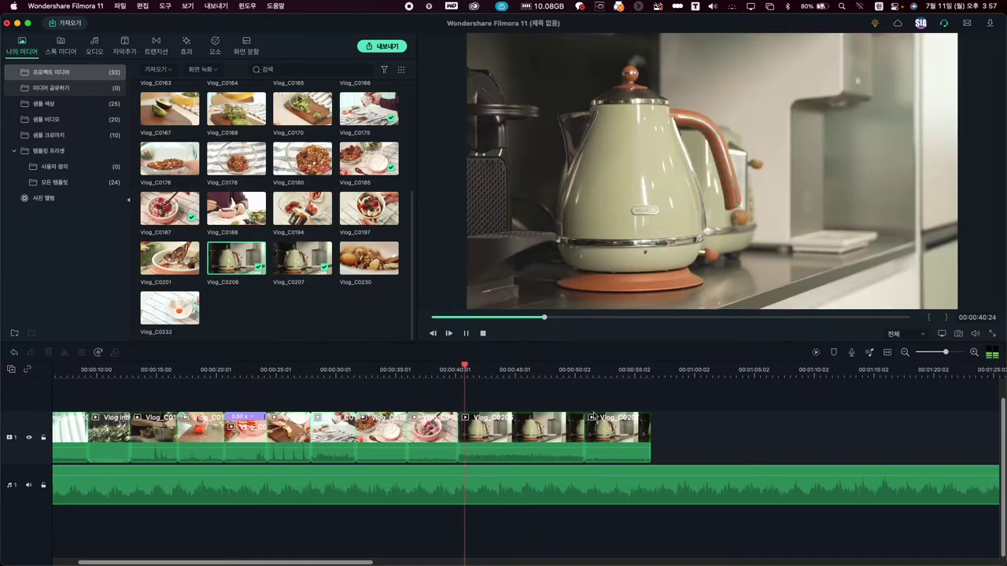
pyautogui.press('space')
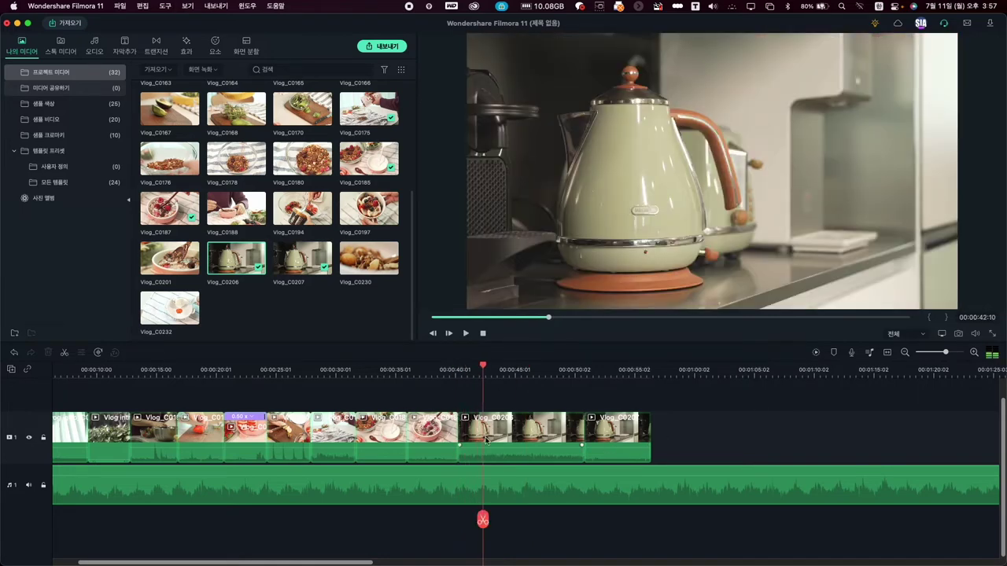
pyautogui.moveTo(457, 436); pyautogui.dragTo(483, 439)
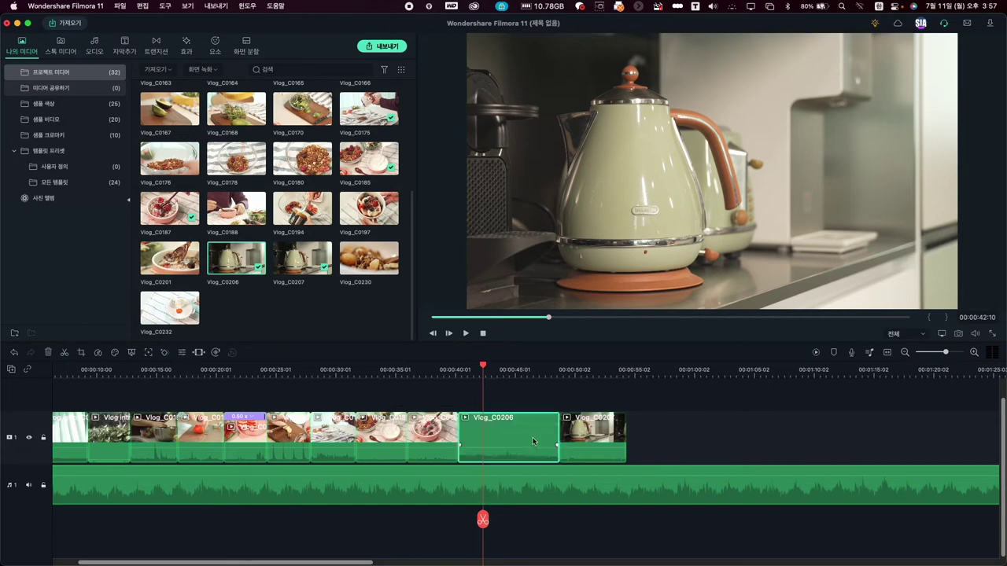
pyautogui.click(456, 368)
pyautogui.press('space')
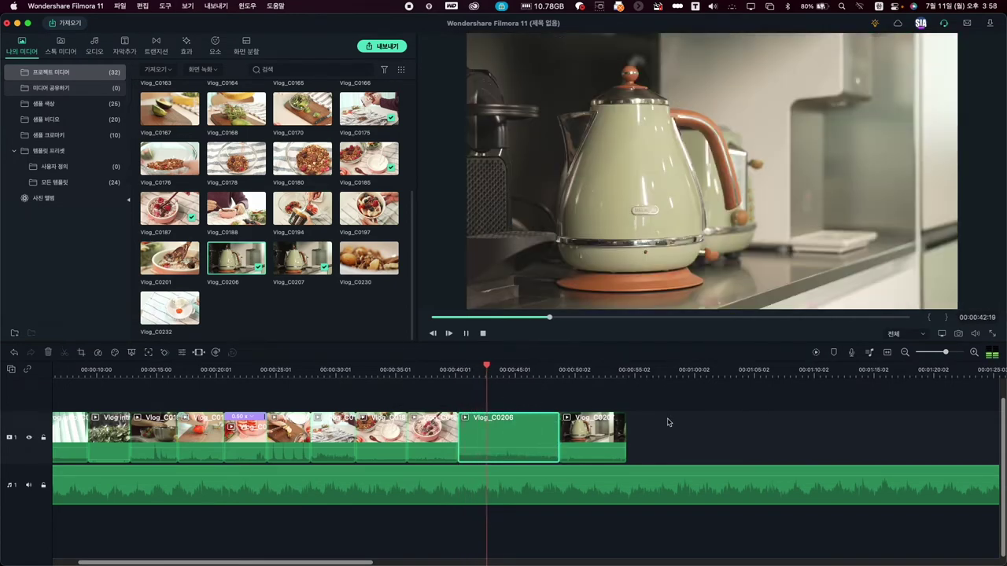
pyautogui.press('space')
pyautogui.moveTo(461, 435); pyautogui.dragTo(496, 434)
# Step: Move Vlog_C0207 to 00:00:43:23 over the end of Vlog_C0206 and delete the leftover piece behind it
pyautogui.click(455, 368)
pyautogui.press('space')
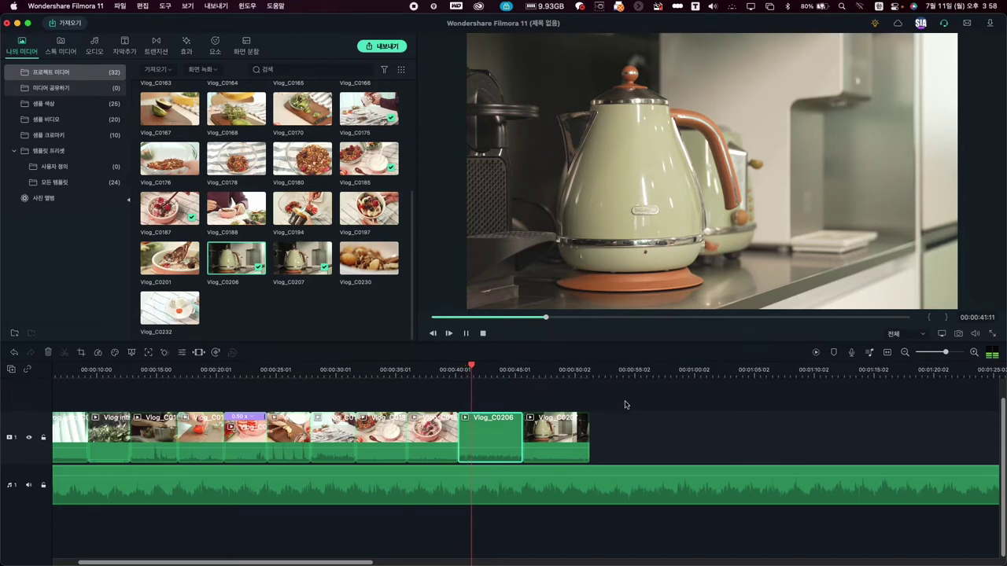
pyautogui.press('space')
pyautogui.press('Right')
pyautogui.press('Right')
pyautogui.press('Right')
pyautogui.press('Right')
pyautogui.press('Right')
pyautogui.press('Right')
pyautogui.press('Right')
pyautogui.press('Right')
pyautogui.press('Right')
pyautogui.press('Right')
pyautogui.press('Right')
pyautogui.press('Right')
pyautogui.press('Right')
pyautogui.press('Right')
pyautogui.press('Right')
pyautogui.press('Right')
pyautogui.press('Right')
pyautogui.press('Right')
pyautogui.press('Right')
pyautogui.press('Right')
pyautogui.click(555, 423)
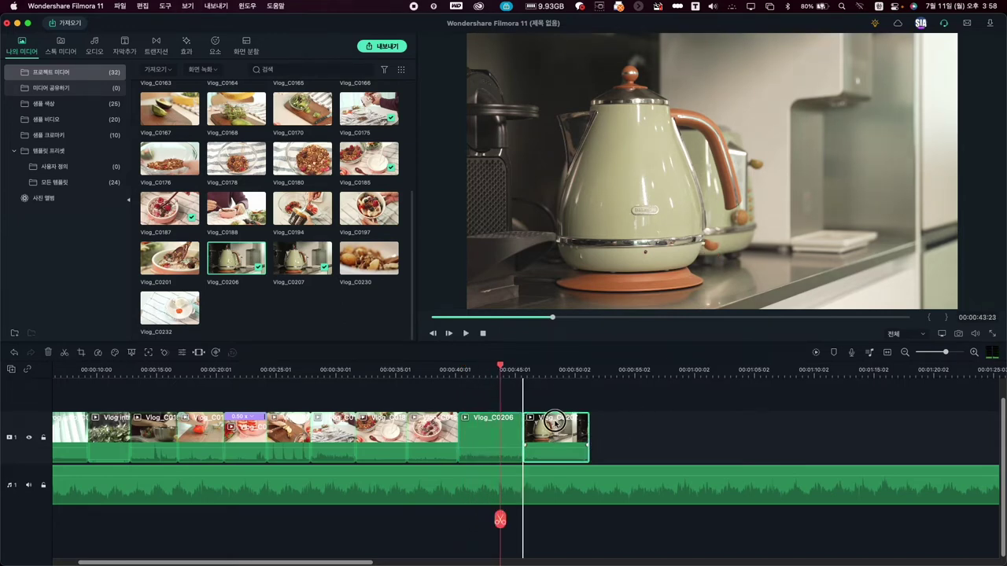
pyautogui.moveTo(551, 422); pyautogui.dragTo(527, 423)
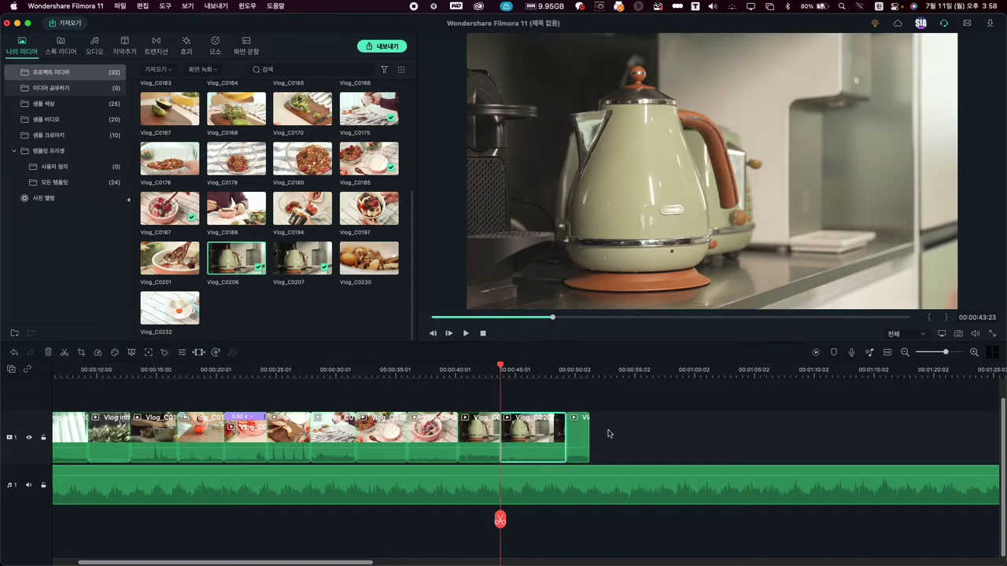
pyautogui.click(577, 429)
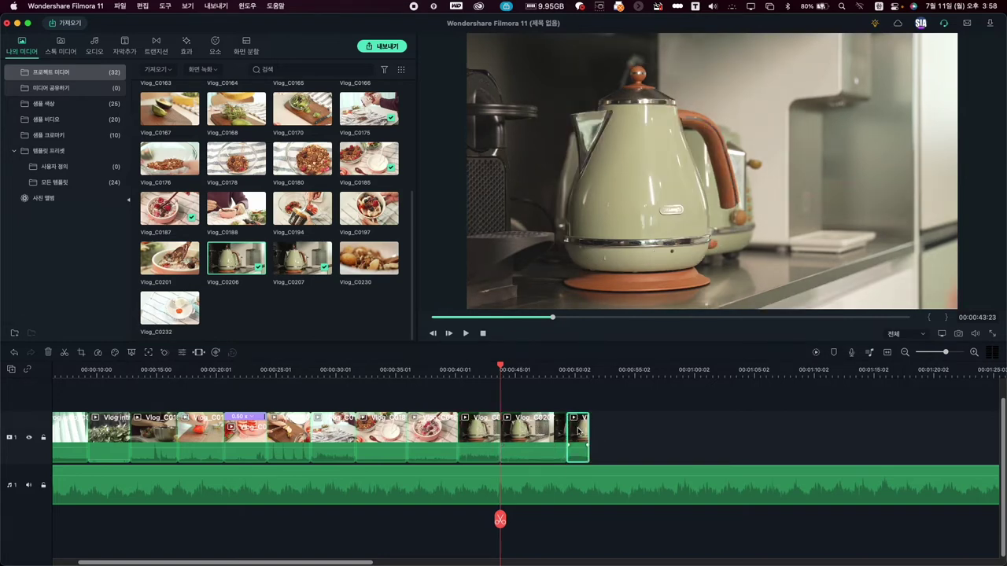
pyautogui.press('Delete')
# Step: Play back the two kettle clips and trim the end of Vlog_C0207 to 00:00:49:04
pyautogui.click(475, 372)
pyautogui.press('space')
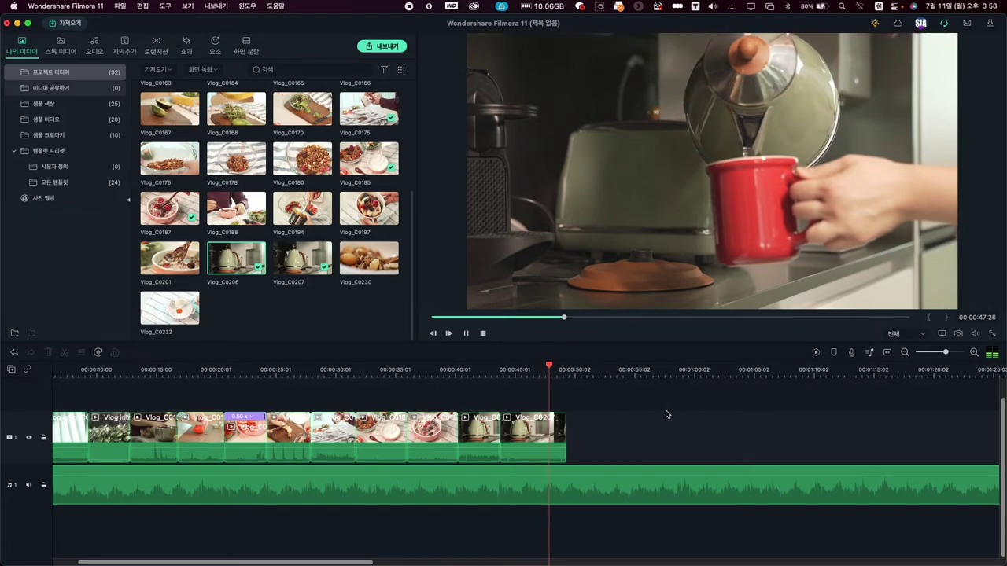
pyautogui.press('space')
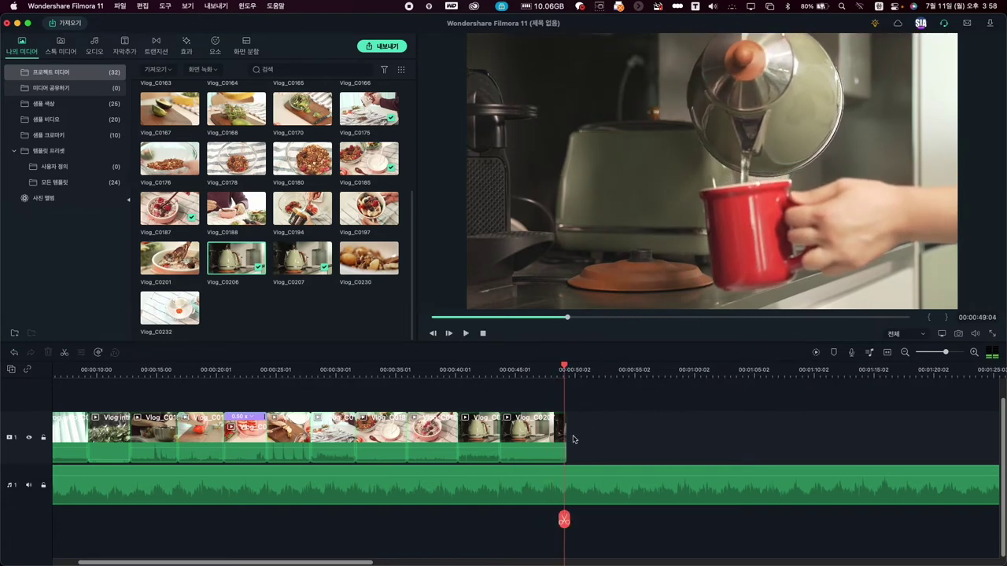
pyautogui.hscroll(1, 566, 432)
pyautogui.moveTo(563, 432); pyautogui.dragTo(560, 432)
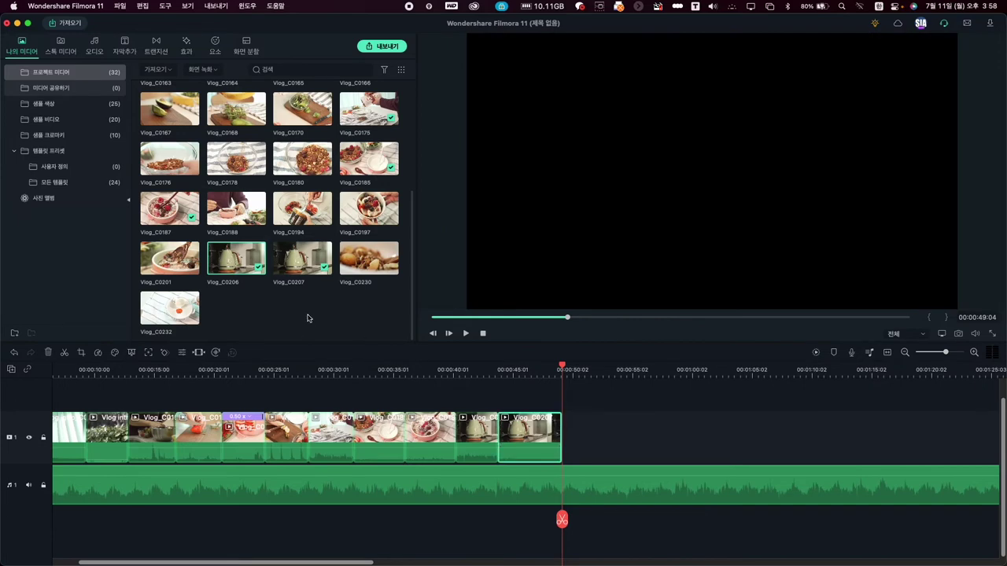
# Step: Preview the unused Vlog_C0230 and Vlog_C0232 clips from the project media
pyautogui.click(364, 268)
pyautogui.moveTo(608, 318); pyautogui.dragTo(695, 317)
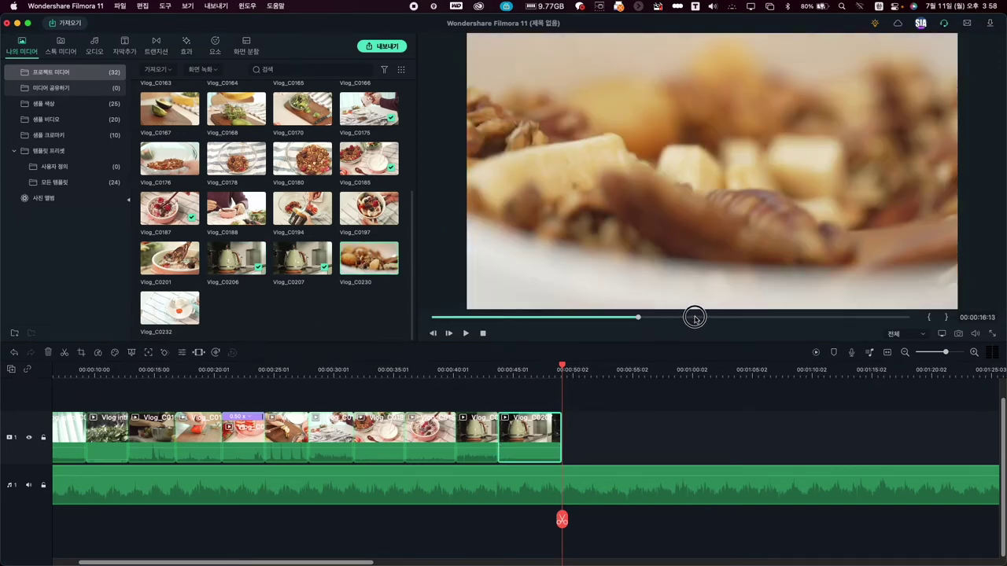
pyautogui.click(180, 315)
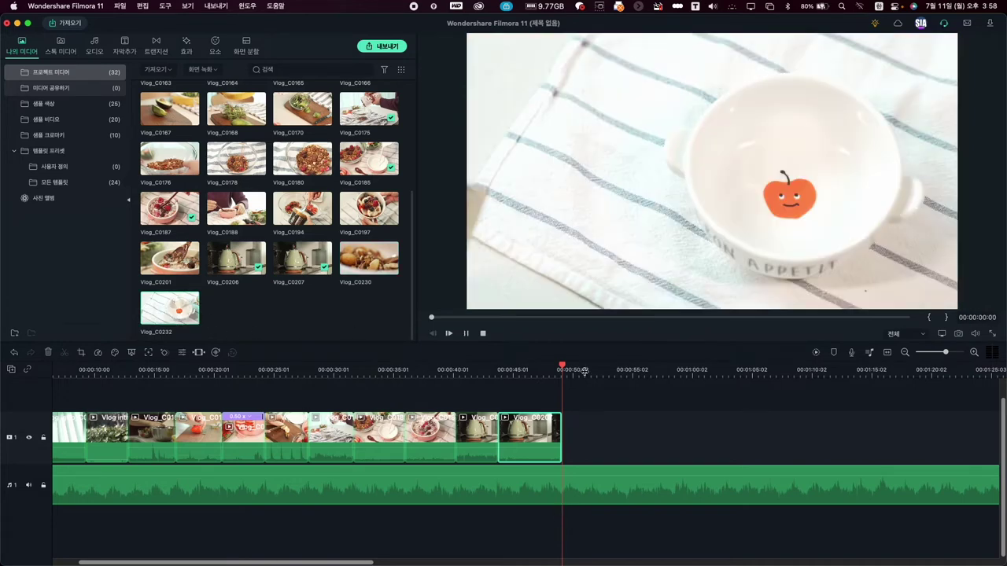
pyautogui.click(586, 318)
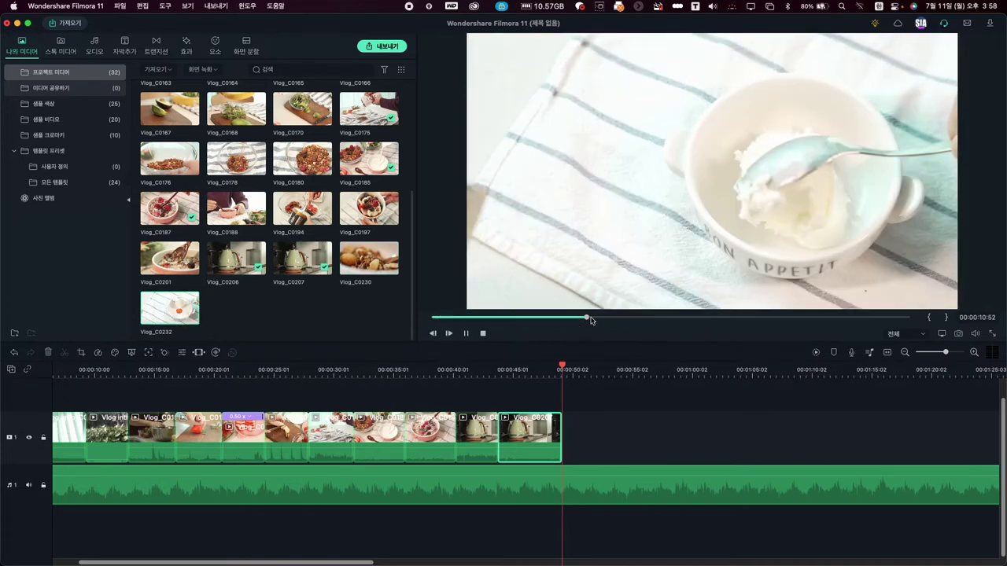
pyautogui.click(325, 313)
# Step: Extend the end of Vlog_C0207 on the timeline to about 00:00:53:24 and play back the added part
pyautogui.click(620, 396)
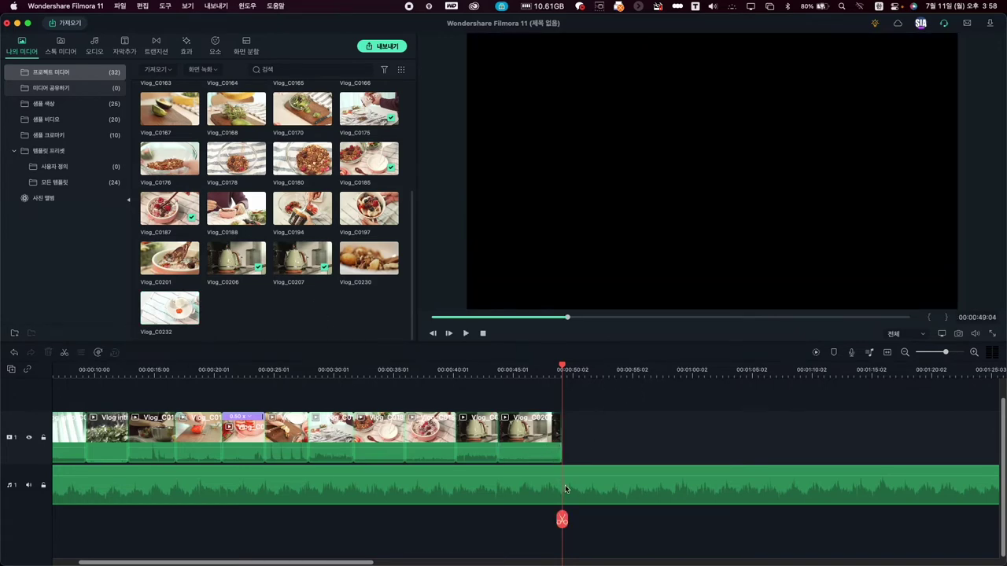
pyautogui.moveTo(562, 437); pyautogui.dragTo(621, 437)
pyautogui.press('space')
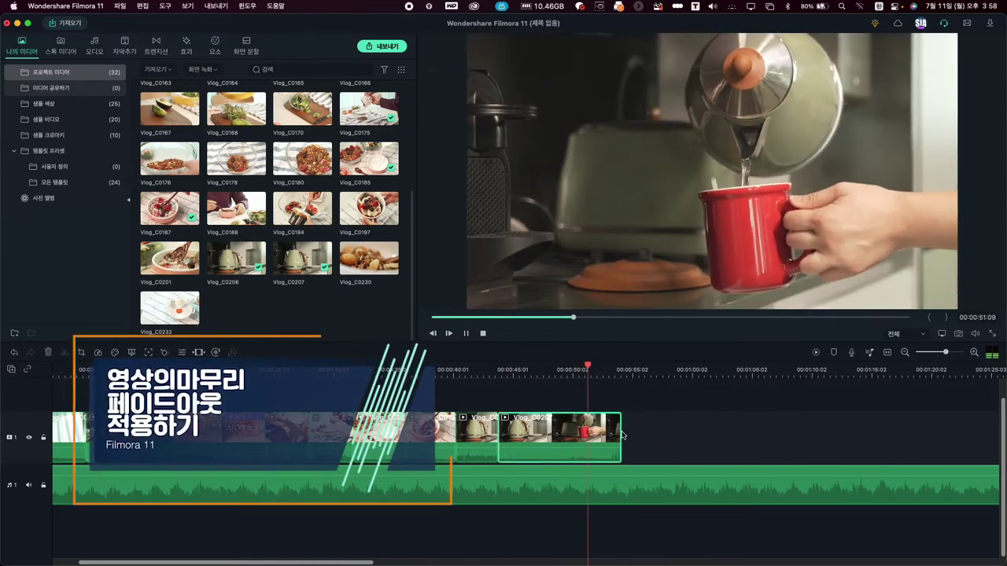
pyautogui.press('space')
pyautogui.moveTo(620, 435); pyautogui.dragTo(617, 439)
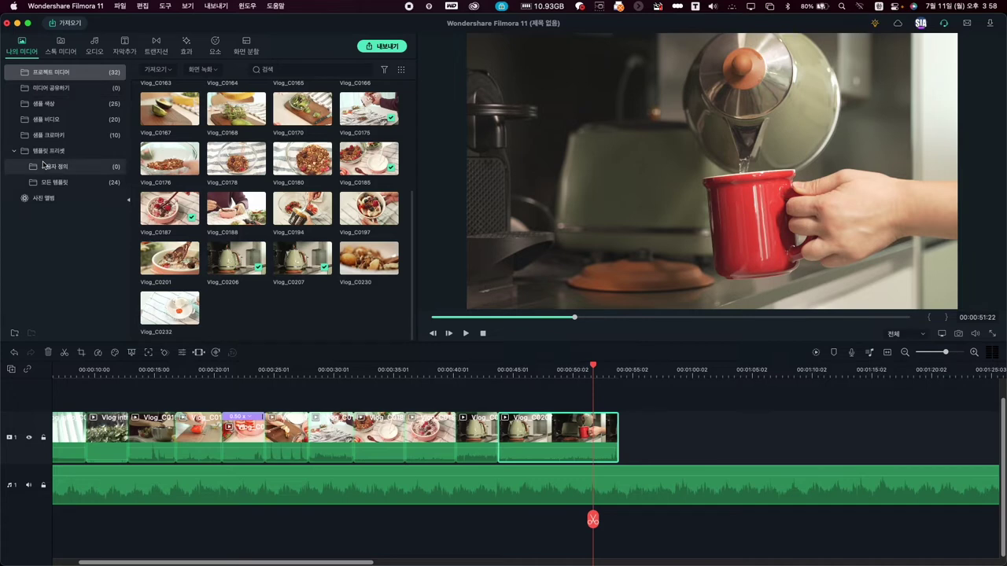
# Step: Add the Dissolve transition to the end of Vlog_C0207 and play back the ending
pyautogui.click(157, 47)
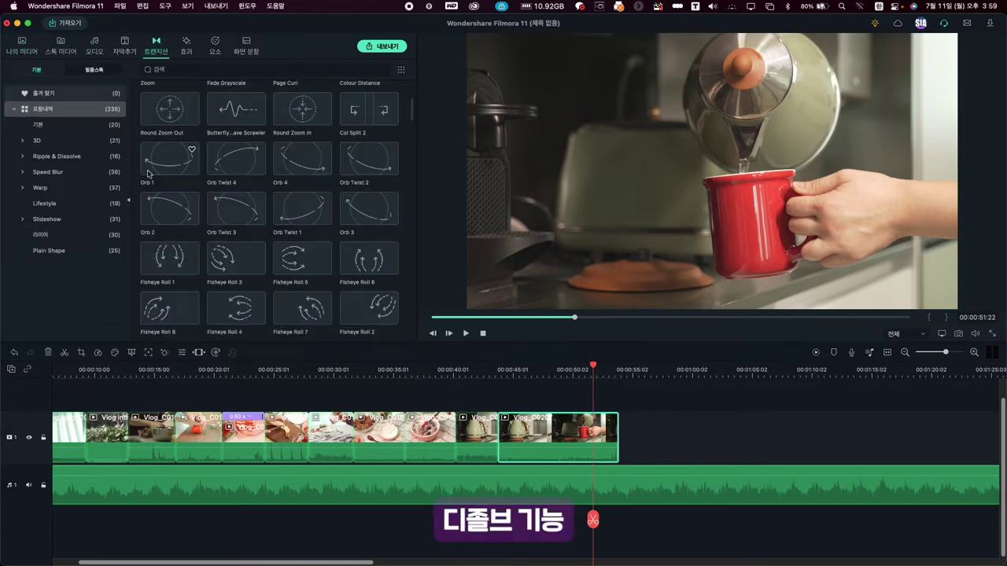
pyautogui.scroll(1, 226, 158)
pyautogui.scroll(5, 187, 122)
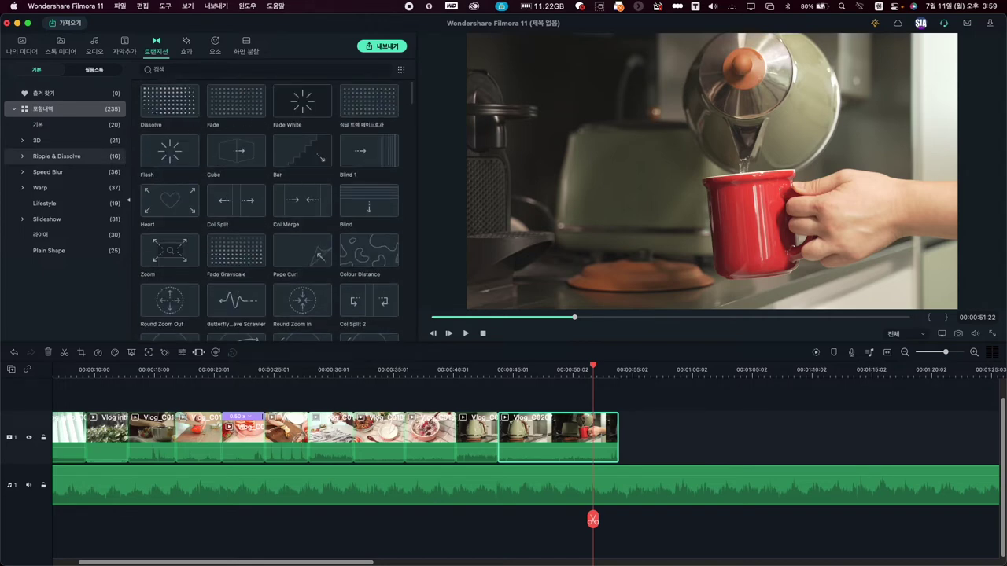
pyautogui.moveTo(428, 99)
pyautogui.mouseDown()
pyautogui.moveTo(401, 133)
pyautogui.moveTo(435, 157)
pyautogui.moveTo(401, 205)
pyautogui.moveTo(446, 216)
pyautogui.moveTo(418, 259)
pyautogui.mouseUp()
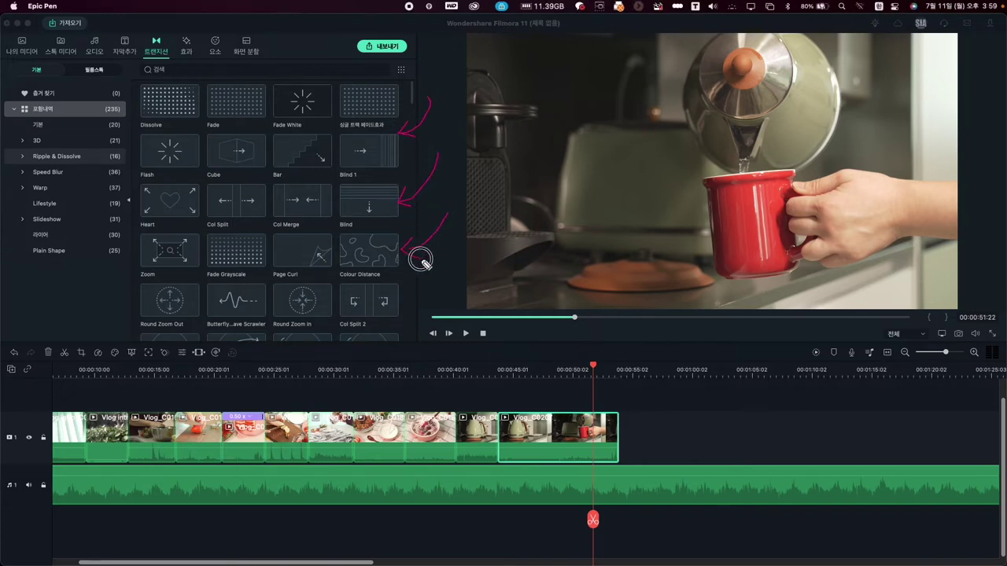
pyautogui.hotkey('ctrl', 'shift', 'Delete')
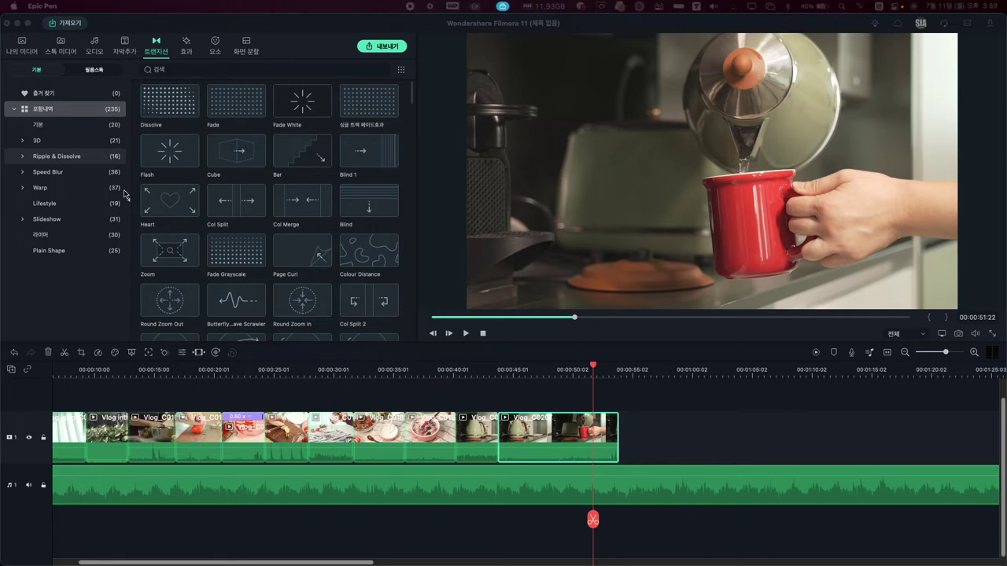
pyautogui.click(189, 114)
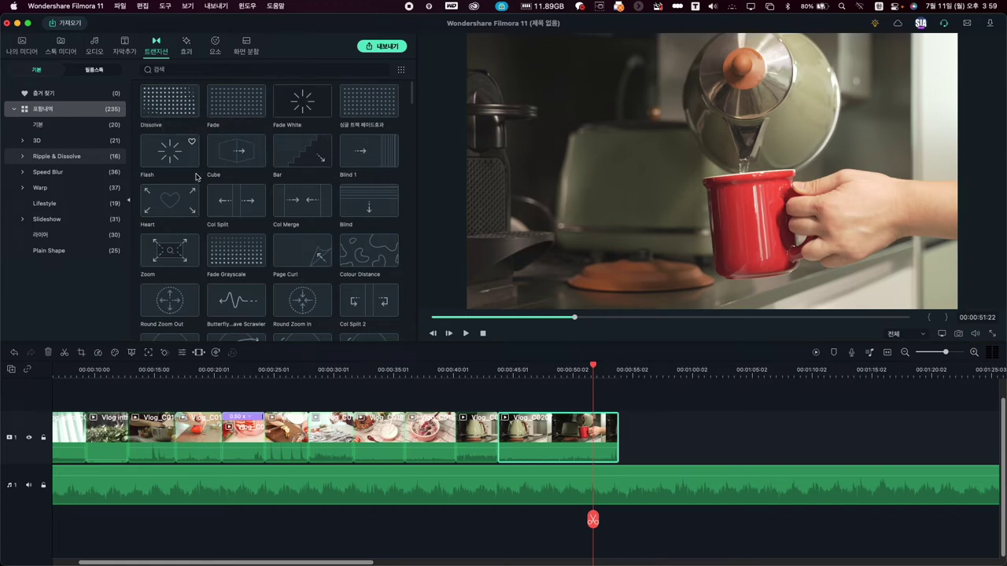
pyautogui.moveTo(170, 98)
pyautogui.mouseDown()
pyautogui.moveTo(259, 114)
pyautogui.moveTo(548, 333)
pyautogui.moveTo(606, 431)
pyautogui.mouseUp()
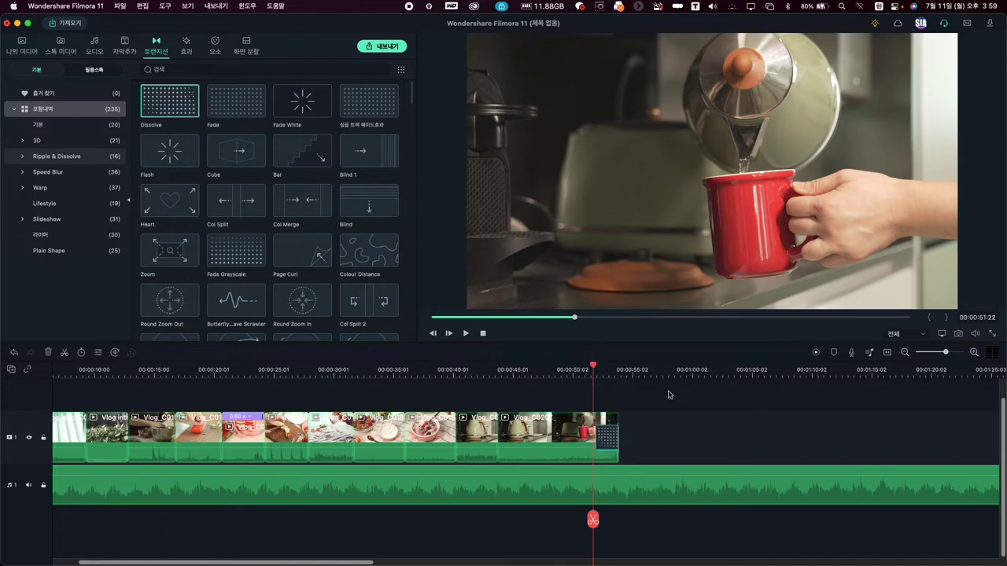
pyautogui.press('space')
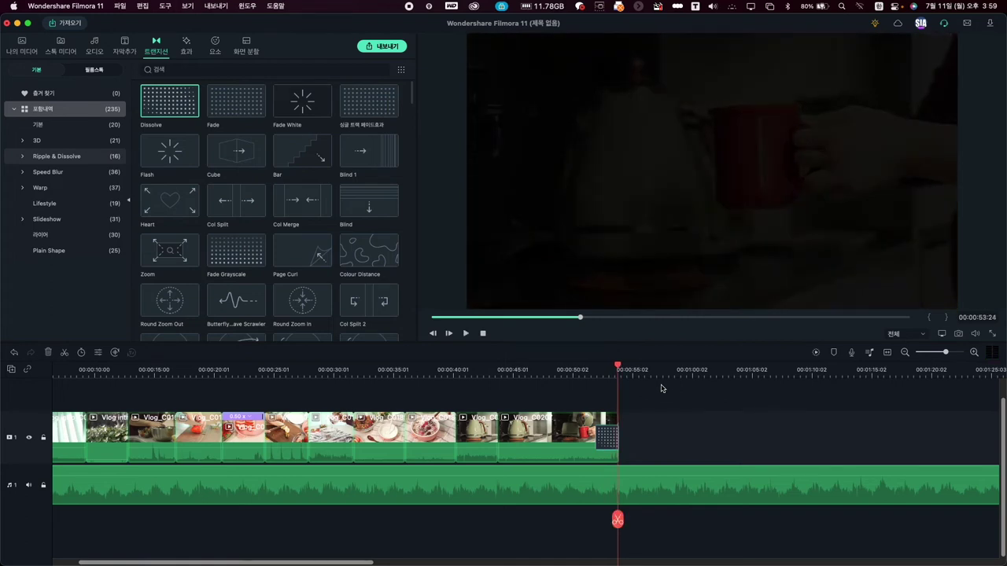
pyautogui.press('space')
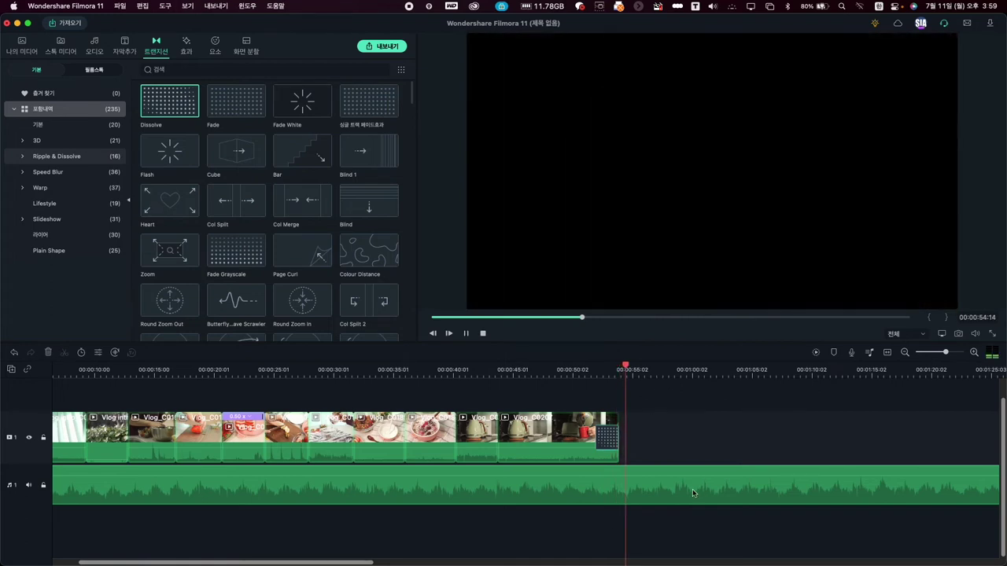
# Step: Split the After You Came background music at 00:00:54:17, just past the video's end, and delete the remainder
pyautogui.click(637, 500)
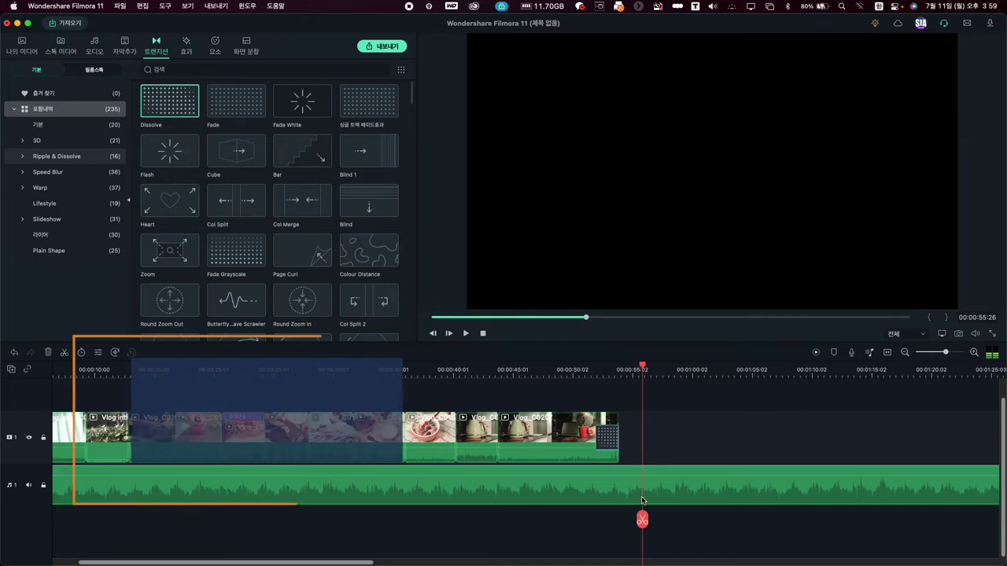
pyautogui.click(626, 371)
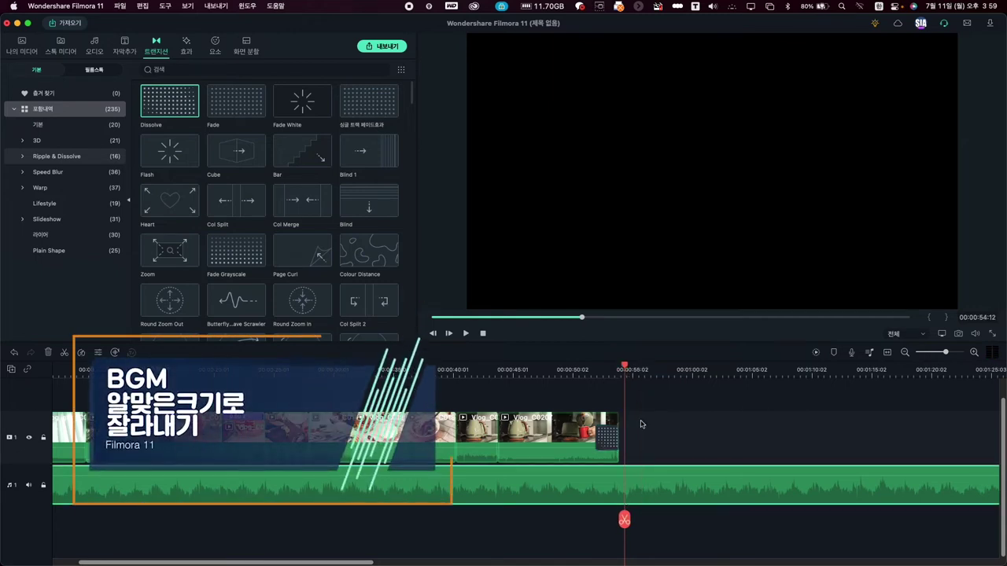
pyautogui.moveTo(625, 370); pyautogui.dragTo(627, 368)
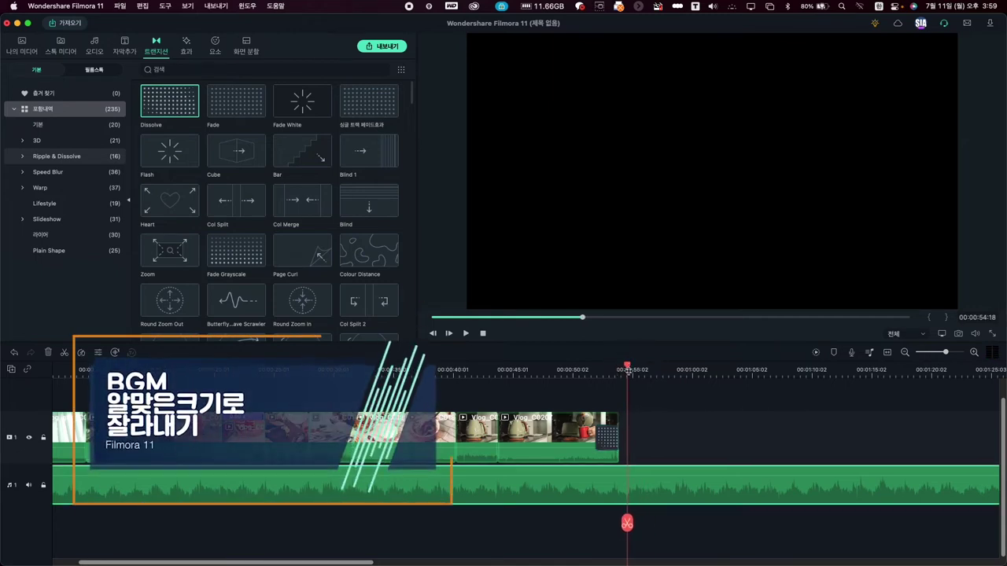
pyautogui.click(628, 525)
pyautogui.click(603, 486)
pyautogui.click(653, 492)
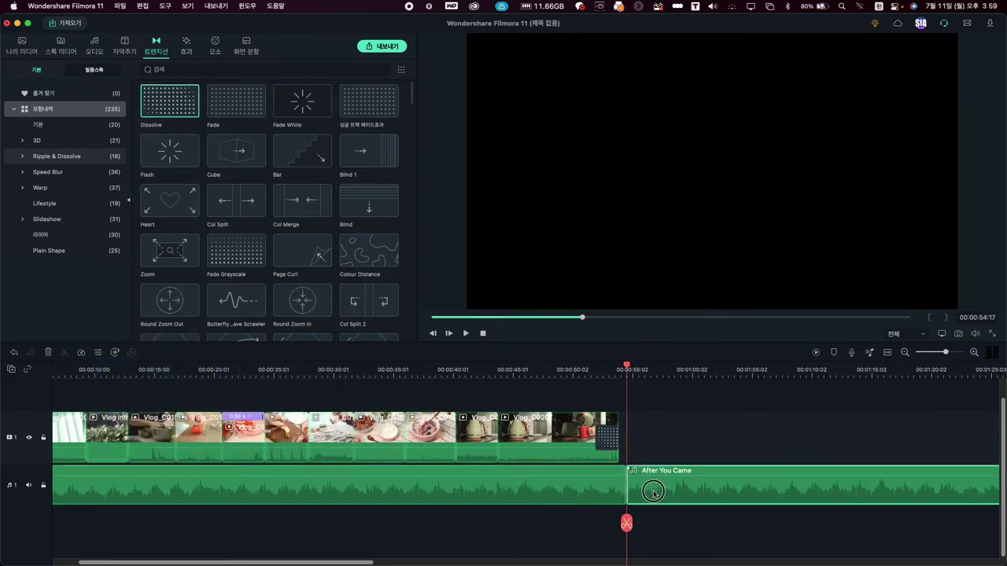
pyautogui.press('Delete')
# Step: Add a fade-out to the end of the background music, starting where the Dissolve transition begins
pyautogui.click(604, 493)
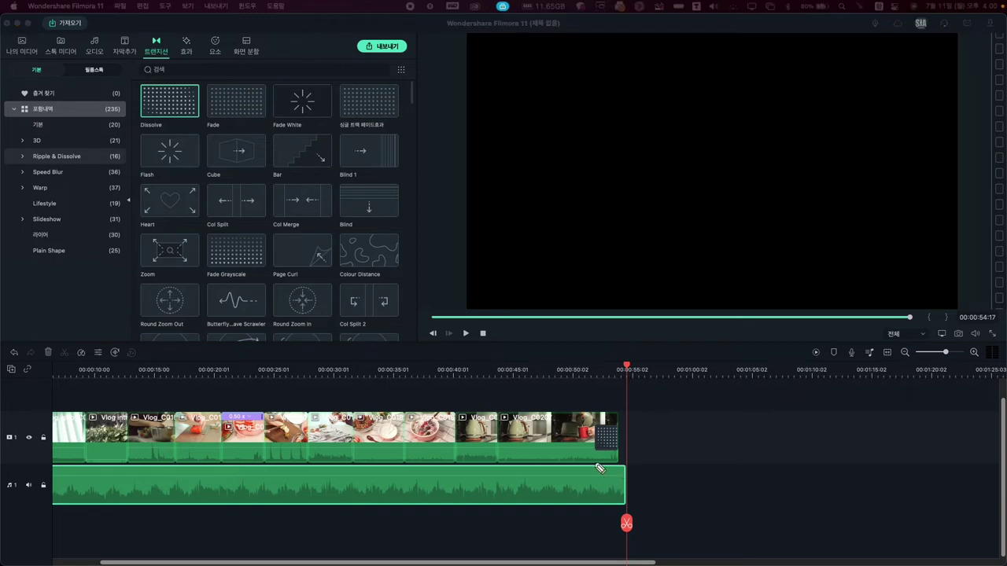
pyautogui.moveTo(653, 488)
pyautogui.mouseDown()
pyautogui.moveTo(604, 483)
pyautogui.moveTo(612, 454)
pyautogui.moveTo(632, 456)
pyautogui.moveTo(646, 483)
pyautogui.mouseUp()
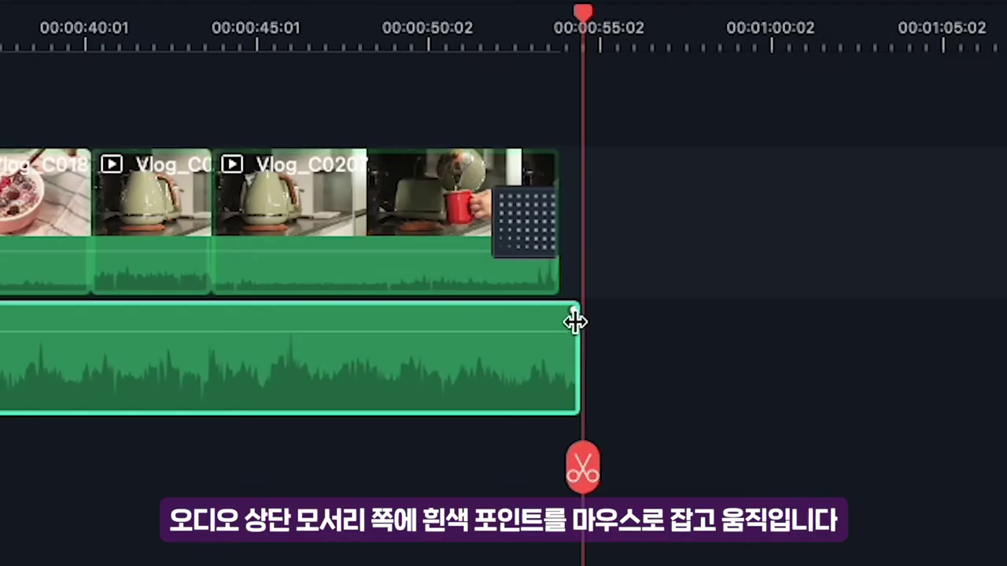
pyautogui.moveTo(571, 315); pyautogui.dragTo(485, 279)
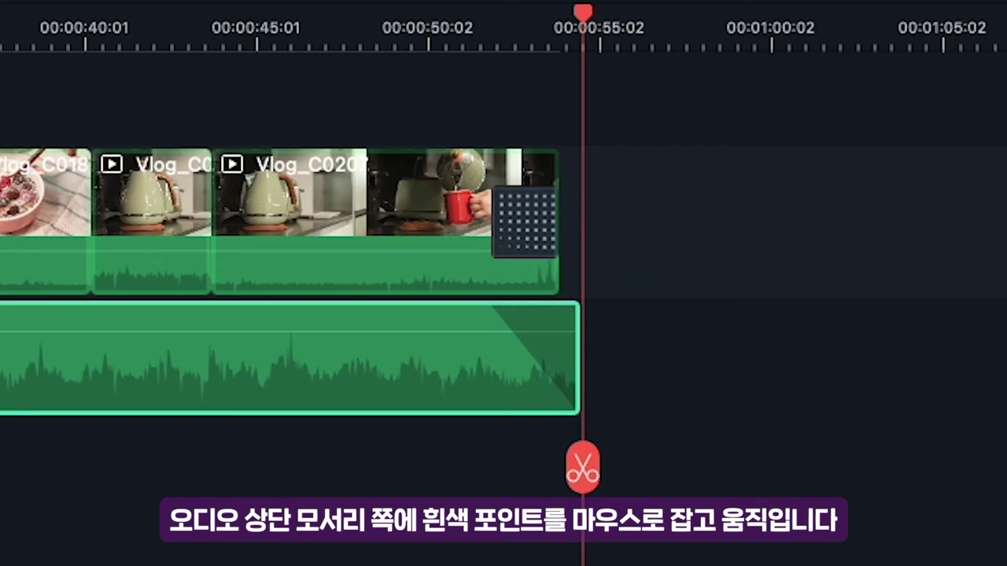
pyautogui.moveTo(671, 265)
pyautogui.mouseDown()
pyautogui.moveTo(569, 349)
pyautogui.moveTo(571, 327)
pyautogui.moveTo(560, 348)
pyautogui.mouseUp()
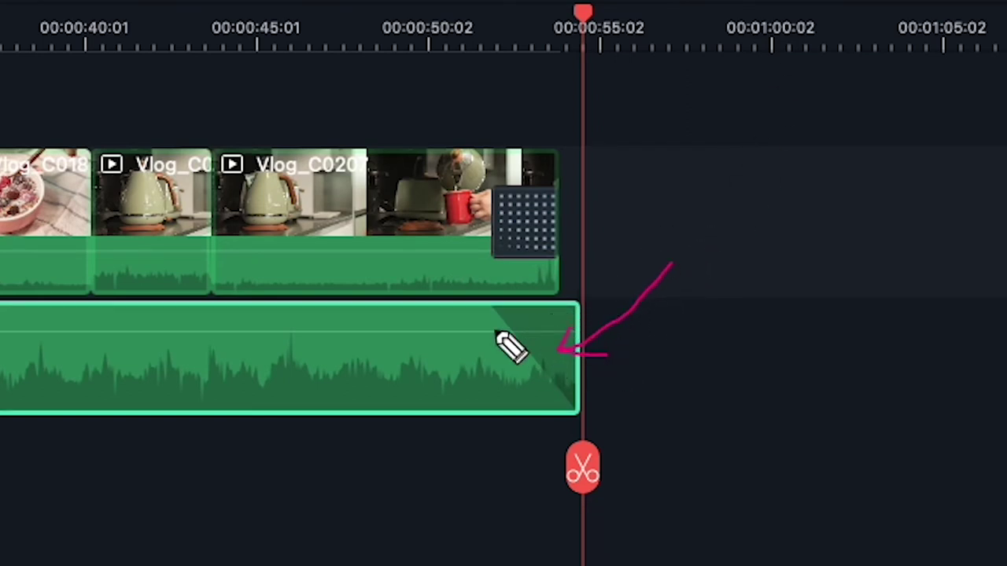
pyautogui.moveTo(476, 336); pyautogui.dragTo(506, 379)
pyautogui.moveTo(599, 491); pyautogui.dragTo(610, 504)
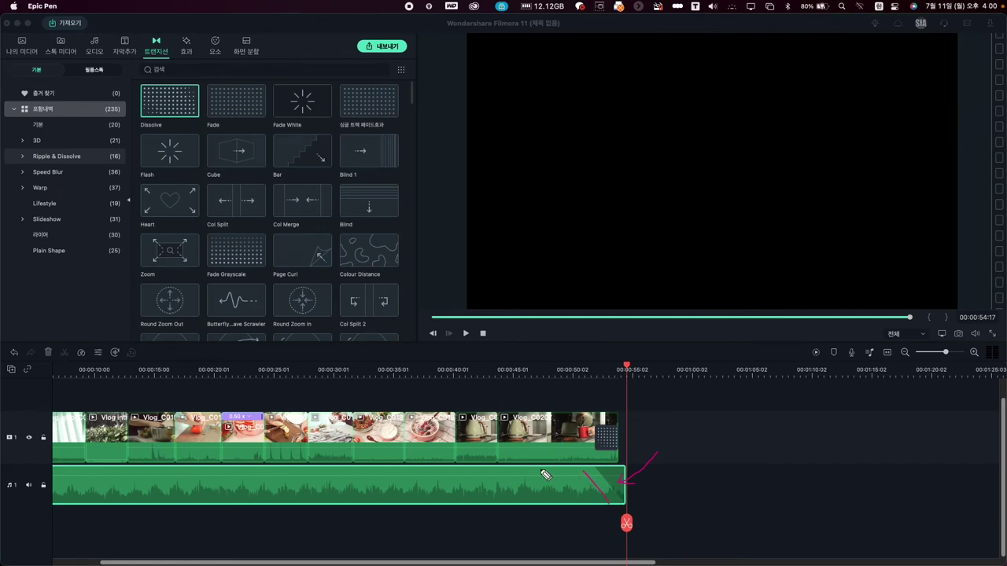
# Step: Play back the ending from 00:00:49:28 to check the background music's fade-out against the video's Dissolve transition
pyautogui.moveTo(502, 473)
pyautogui.mouseDown()
pyautogui.moveTo(583, 472)
pyautogui.moveTo(610, 503)
pyautogui.mouseUp()
pyautogui.hotkey('ctrl', 'shift', 'c')
pyautogui.click(573, 380)
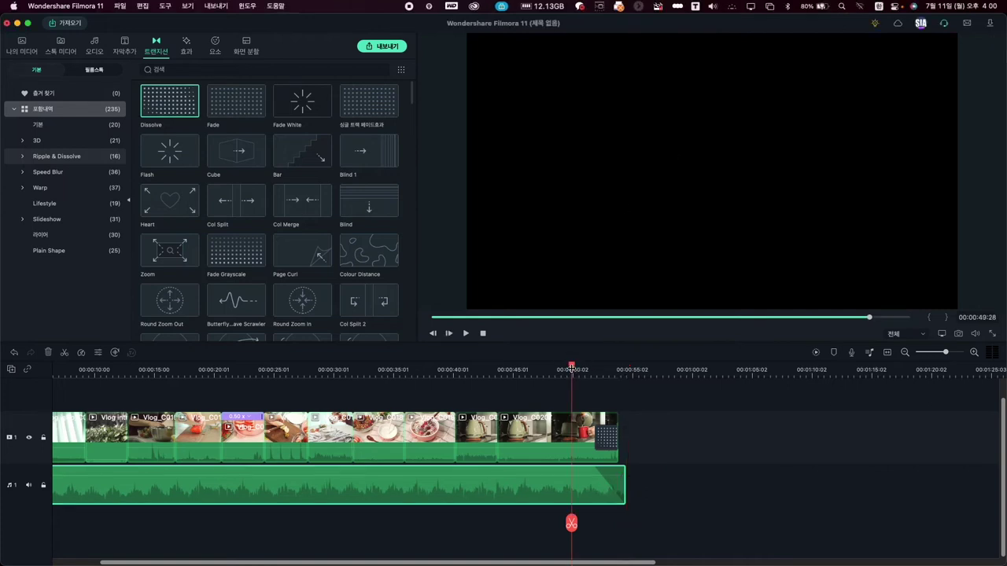
pyautogui.press('space')
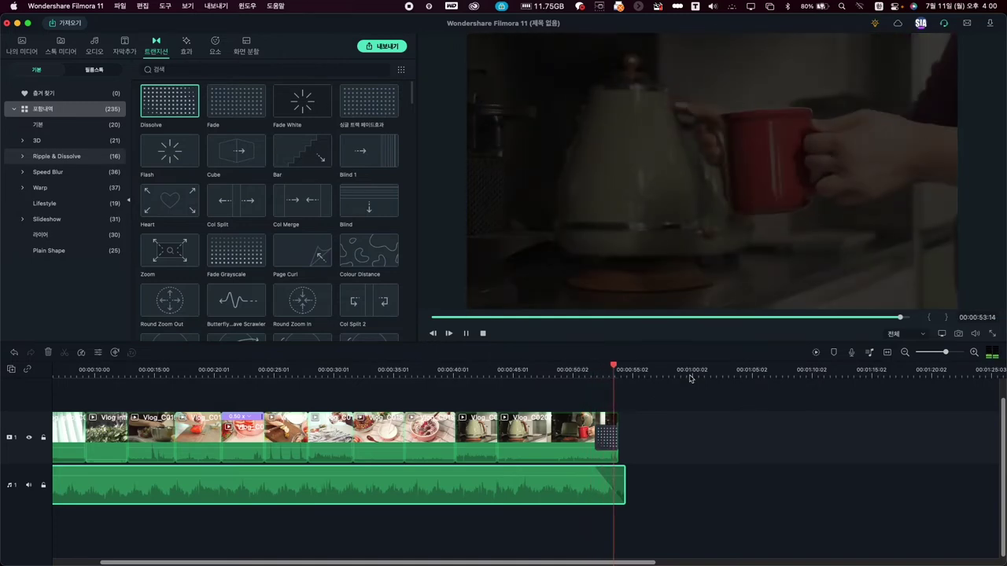
pyautogui.moveTo(617, 367); pyautogui.dragTo(607, 367)
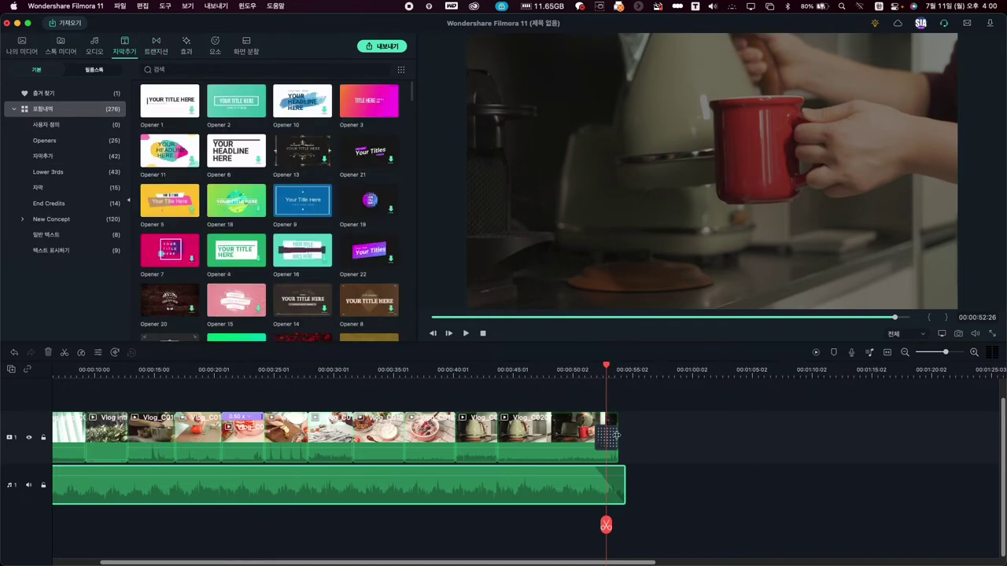
# Step: Browse the title presets and preview Title 41, Title 27 and Title 29
pyautogui.click(111, 70)
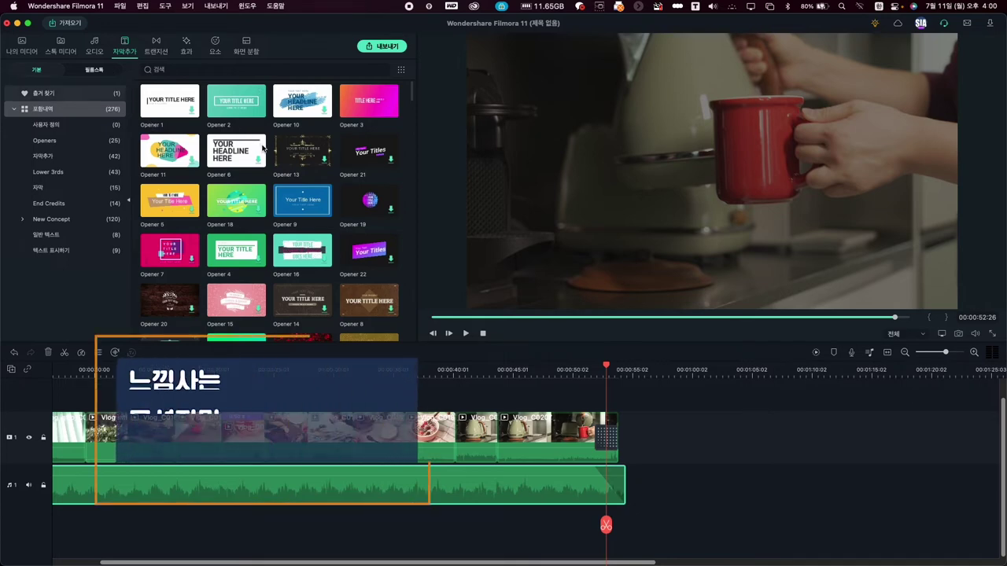
pyautogui.scroll(-3, 263, 146)
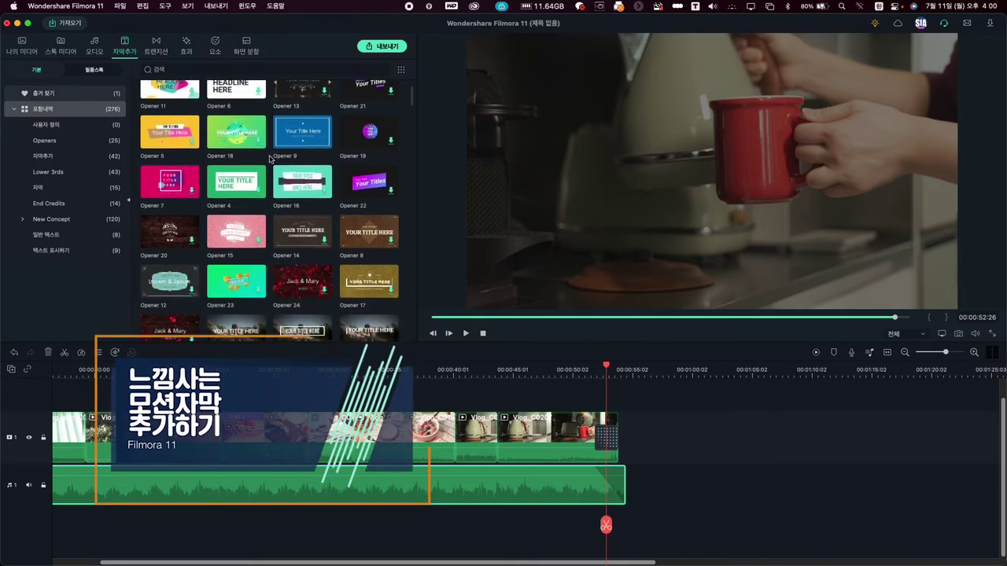
pyautogui.scroll(-2, 256, 163)
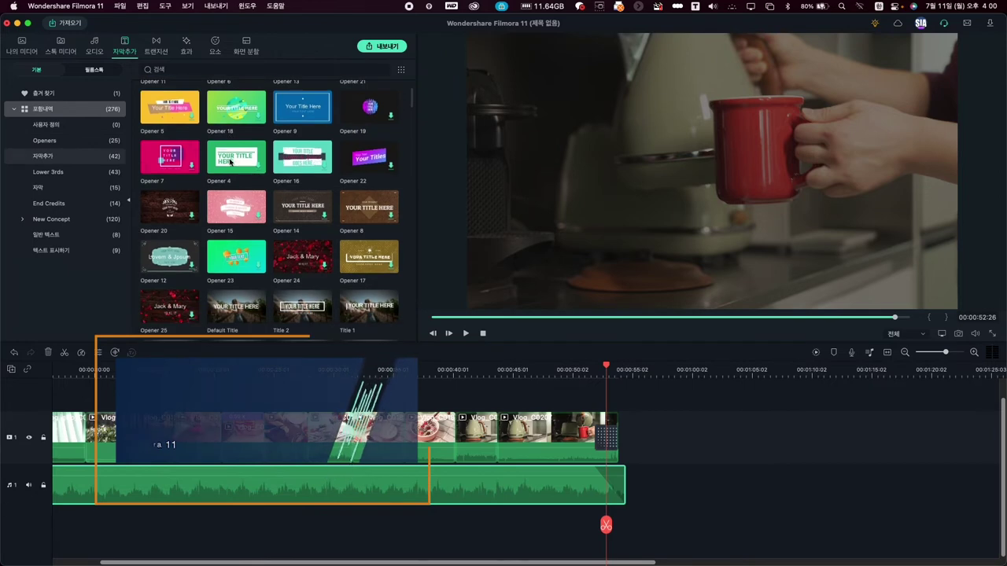
pyautogui.scroll(-4, 250, 169)
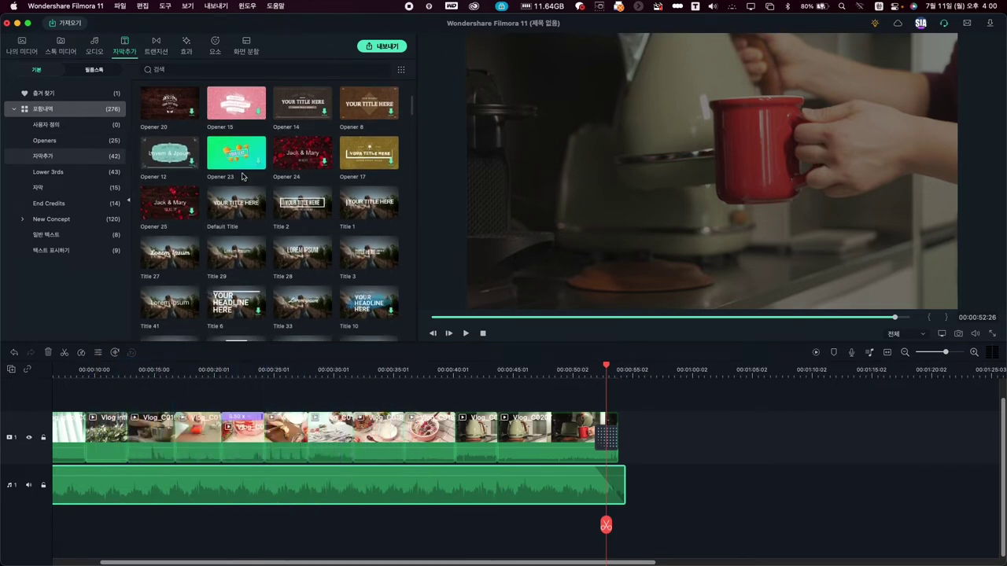
pyautogui.scroll(-2, 275, 211)
pyautogui.click(162, 279)
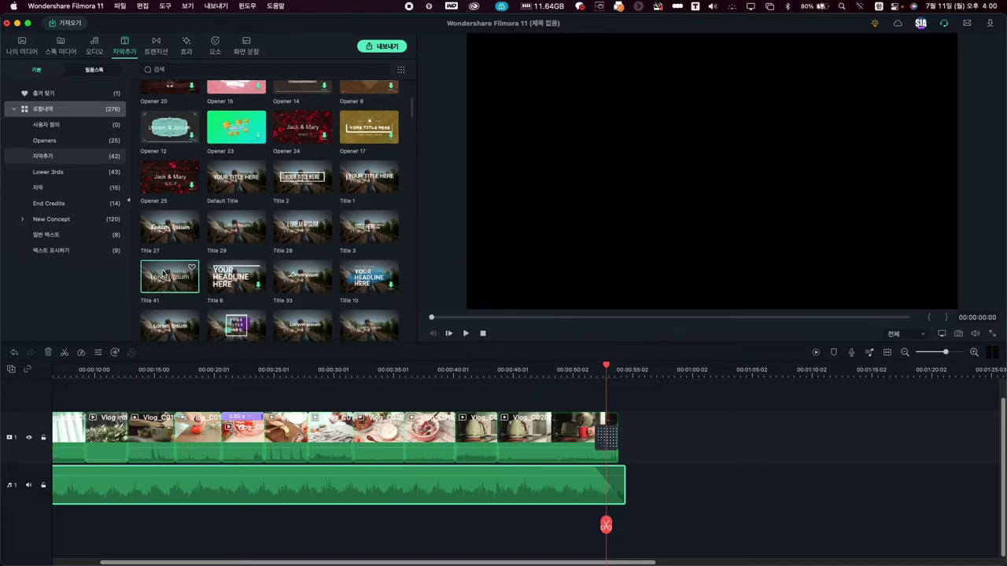
pyautogui.moveTo(480, 317); pyautogui.dragTo(602, 317)
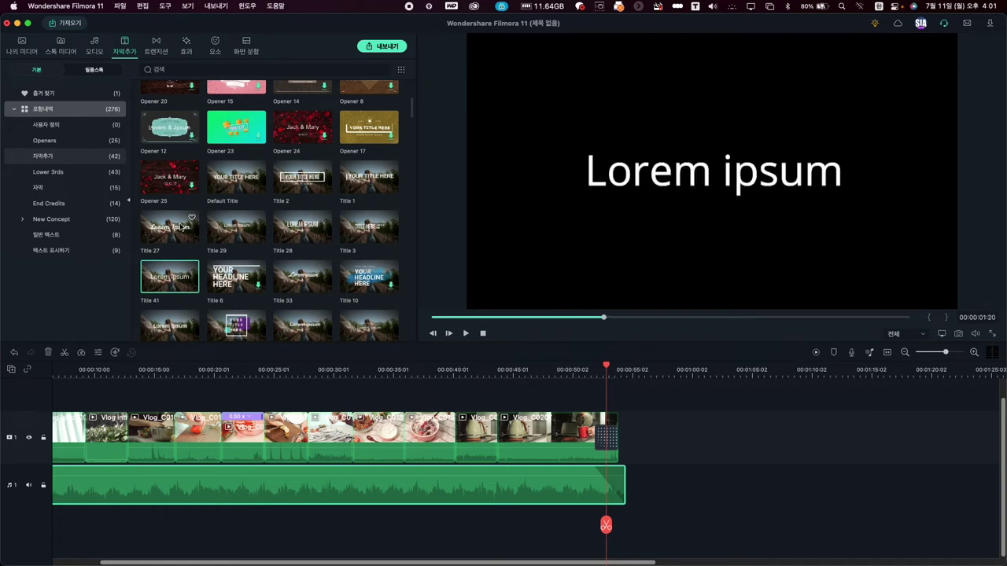
pyautogui.click(186, 230)
pyautogui.click(535, 318)
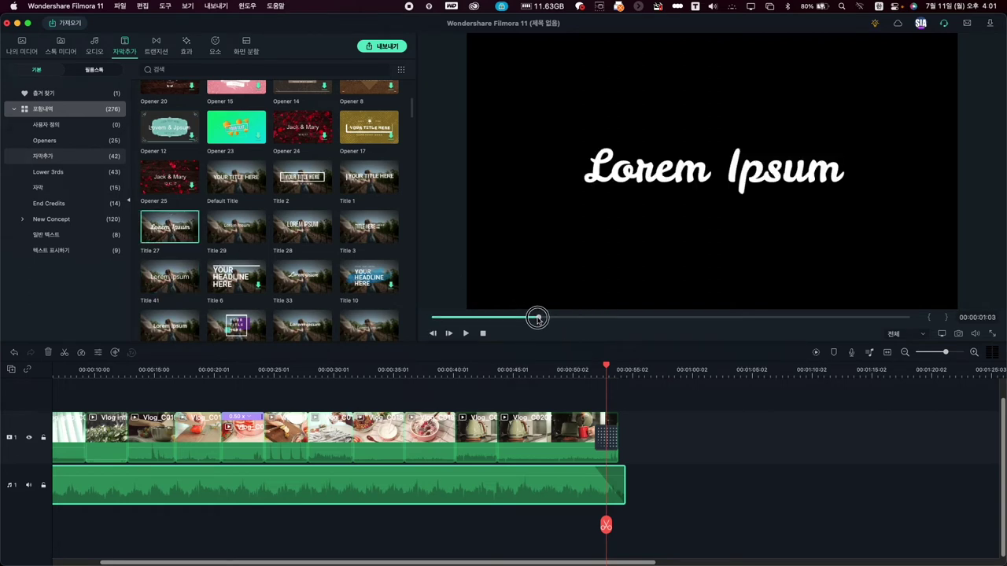
pyautogui.click(232, 241)
pyautogui.click(569, 317)
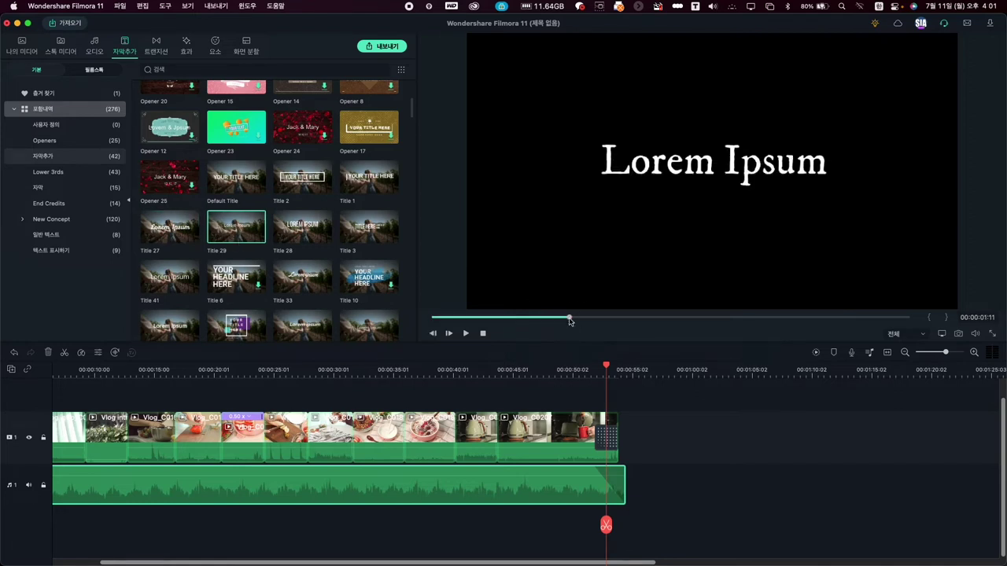
# Step: Add Title 27 on a new video track above the last clip, with its end aligned to the end of the video
pyautogui.click(182, 238)
pyautogui.moveTo(187, 234); pyautogui.dragTo(668, 442)
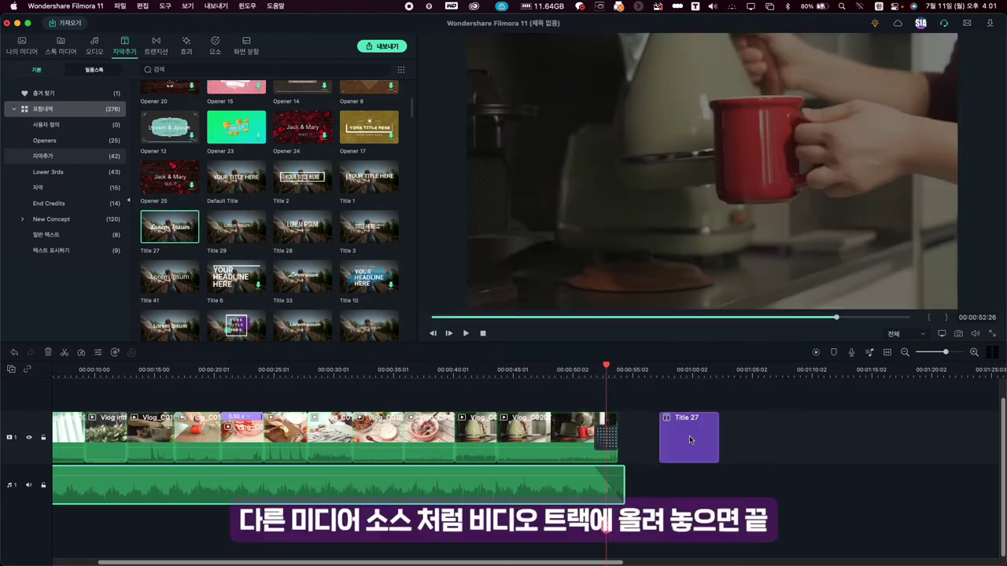
pyautogui.click(685, 368)
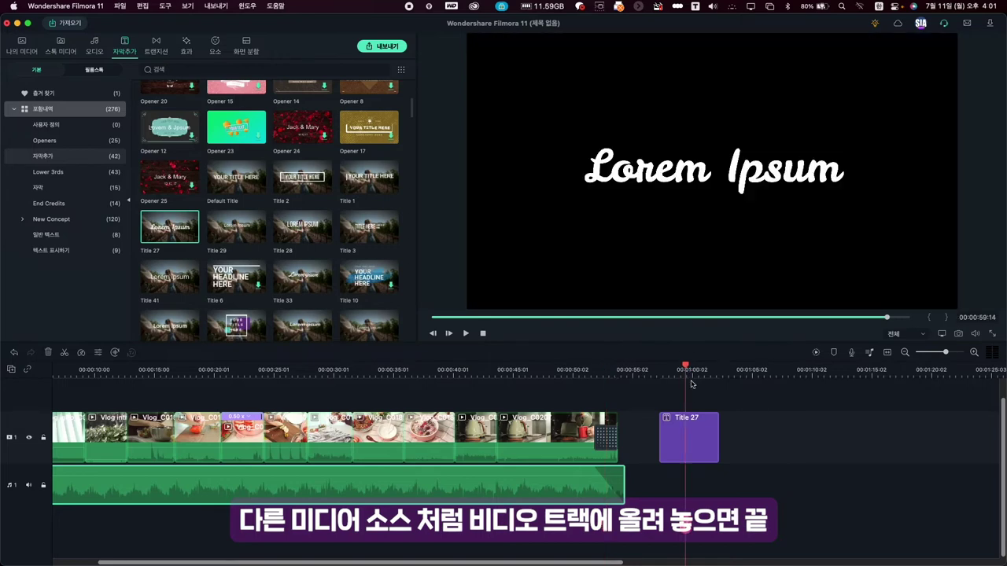
pyautogui.moveTo(694, 438); pyautogui.dragTo(586, 398)
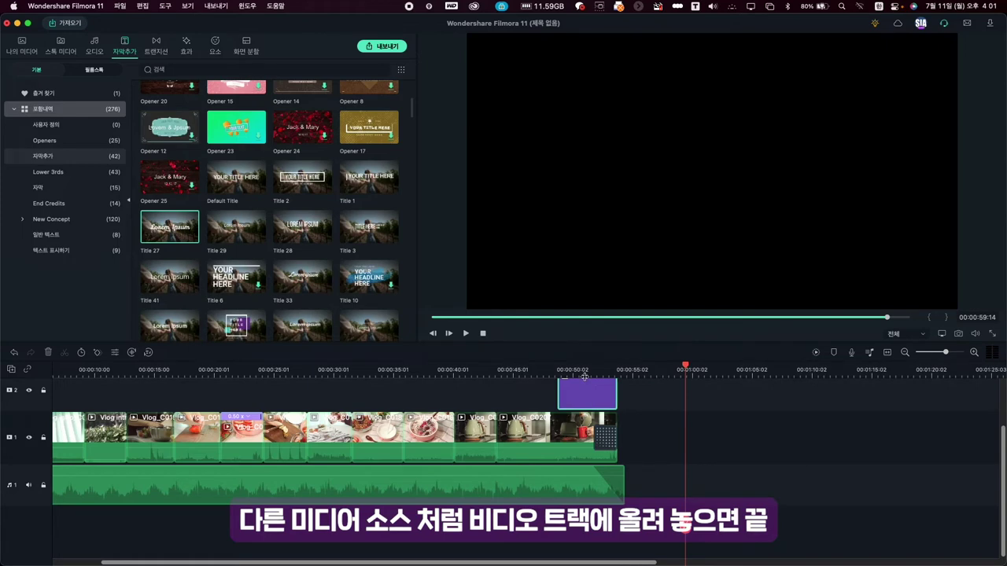
# Step: Change the text of the Title 27 clip to "Weekend"
pyautogui.click(580, 370)
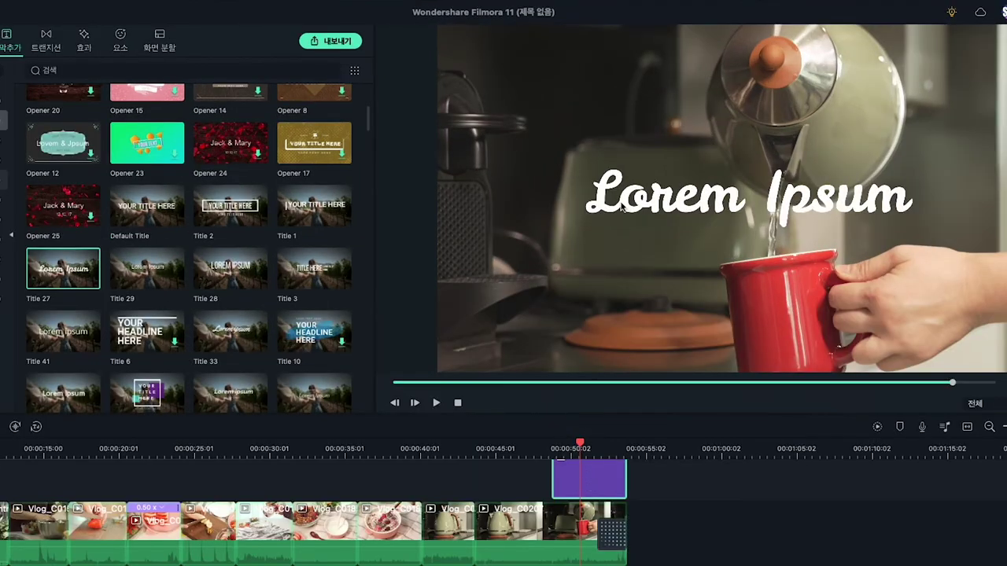
pyautogui.doubleClick(587, 477)
pyautogui.click(161, 152)
pyautogui.hotkey('ctrl', 'a')
pyautogui.write('ㅉ')
pyautogui.press('BackSpace')
pyautogui.press('BackSpace')
pyautogui.write('Weekend')
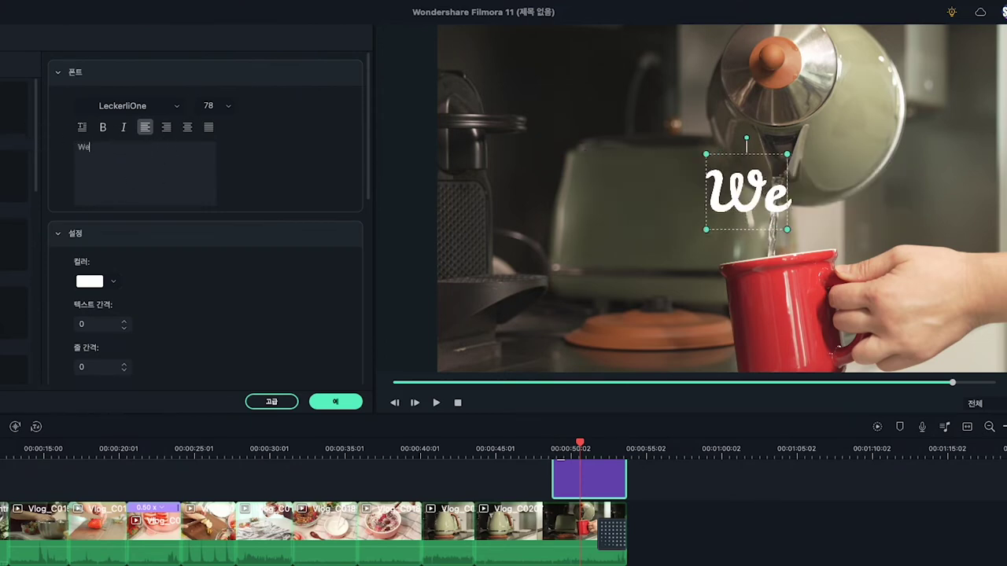
# Step: Set the Weekend title's opacity to 61% and play back the ending
pyautogui.scroll(-5, 261, 331)
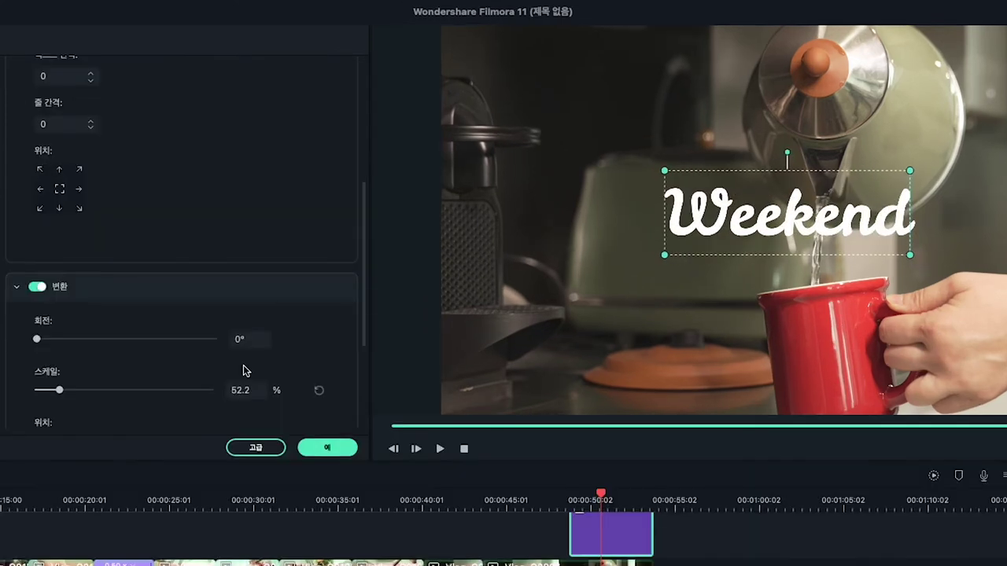
pyautogui.scroll(-3, 340, 357)
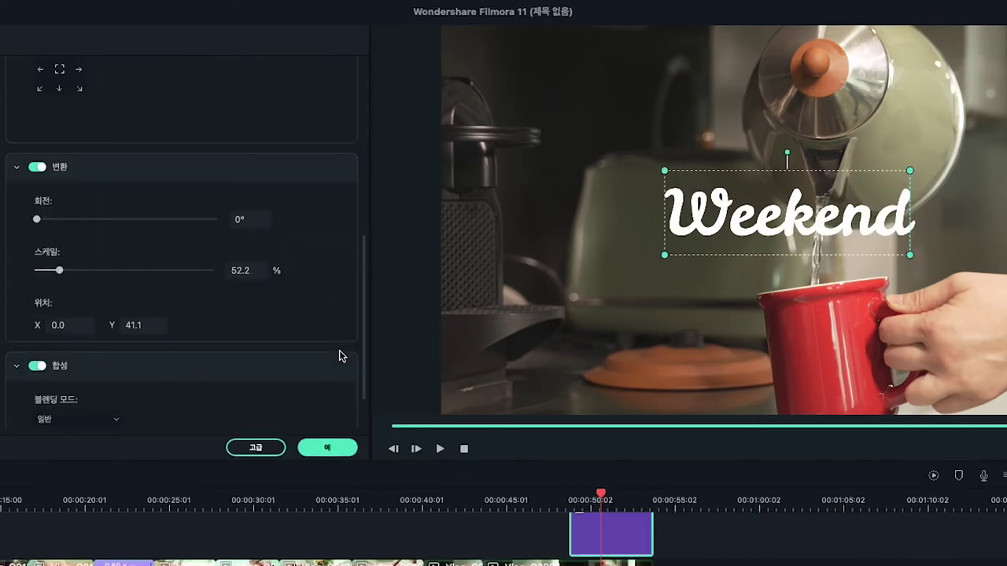
pyautogui.scroll(-2, 338, 357)
pyautogui.moveTo(162, 408)
pyautogui.mouseDown()
pyautogui.moveTo(135, 407)
pyautogui.moveTo(144, 407)
pyautogui.mouseUp()
pyautogui.click(346, 455)
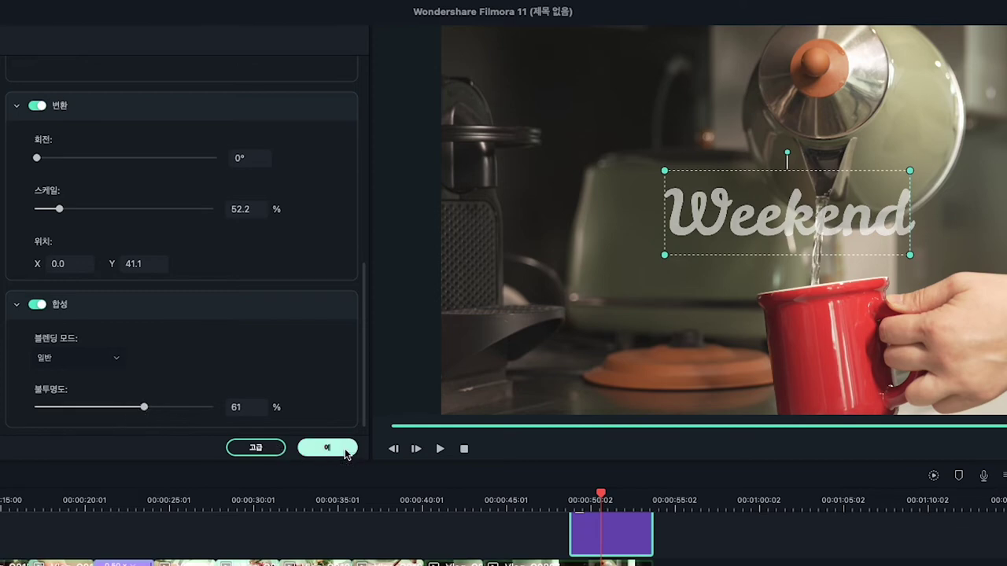
pyautogui.press('space')
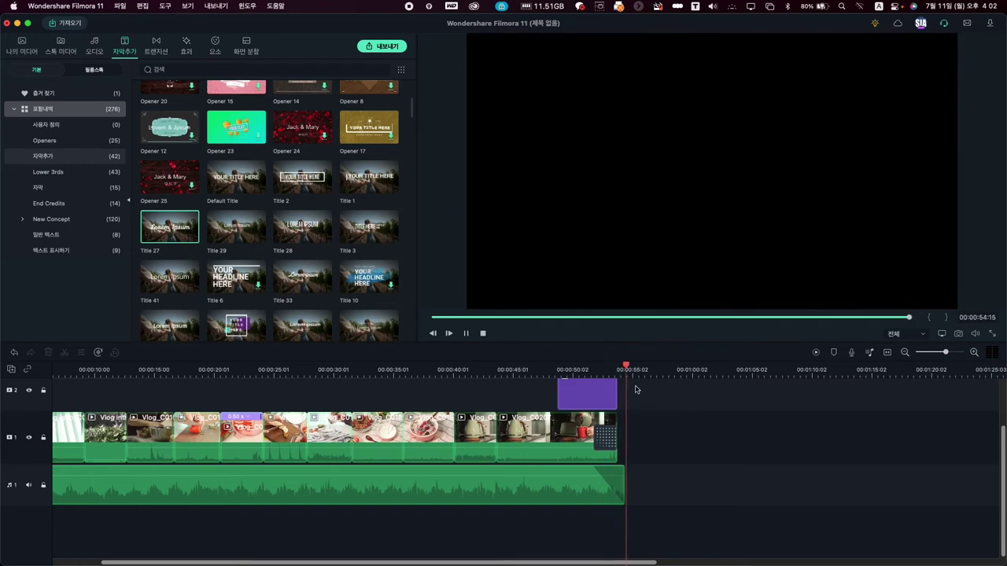
pyautogui.click(613, 368)
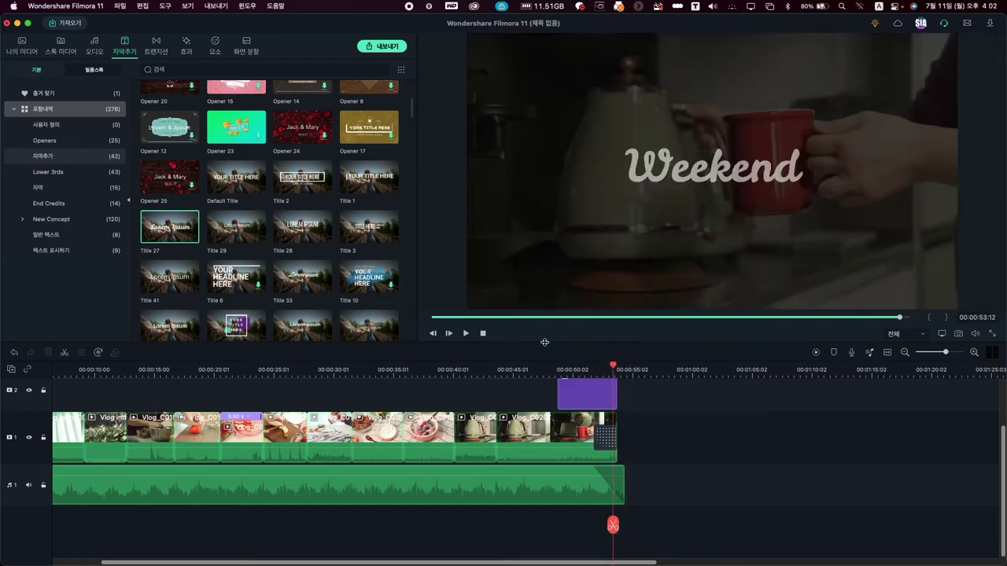
# Step: Add the Dissolve transition to the end of the Weekend title and extend the background music to the title's end at 00:00:55:08
pyautogui.click(156, 44)
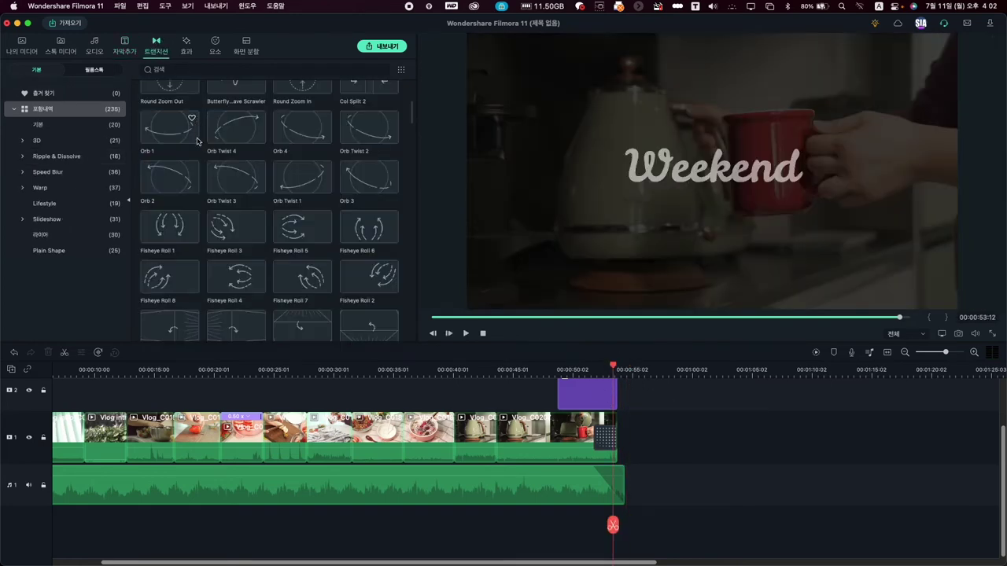
pyautogui.scroll(5, 196, 141)
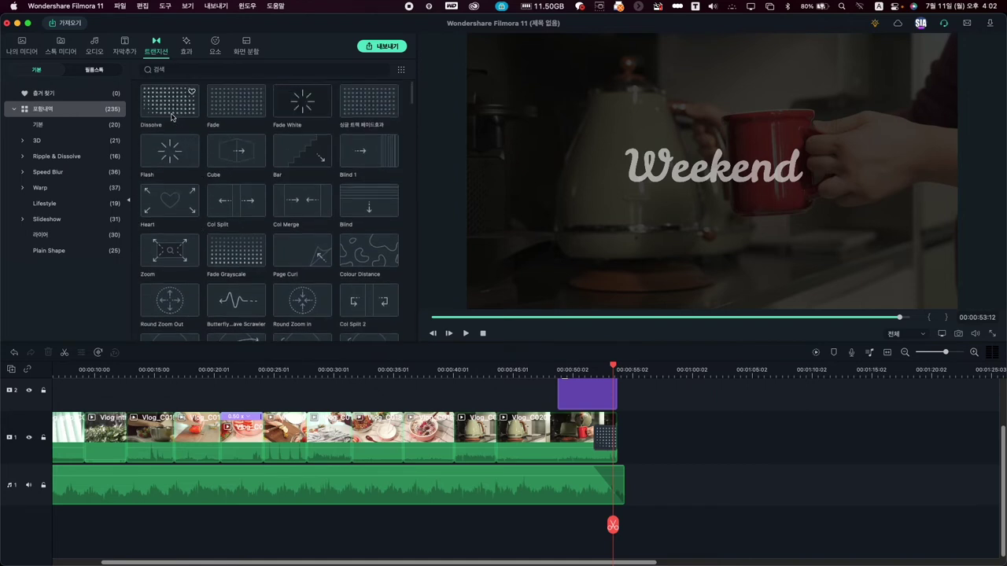
pyautogui.moveTo(172, 117); pyautogui.dragTo(615, 401)
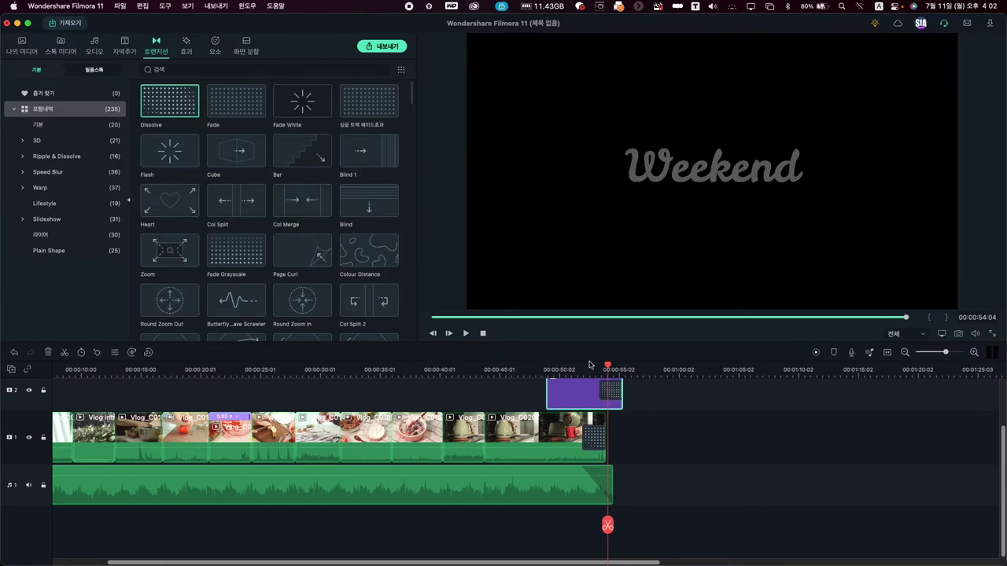
pyautogui.click(580, 372)
pyautogui.press('space')
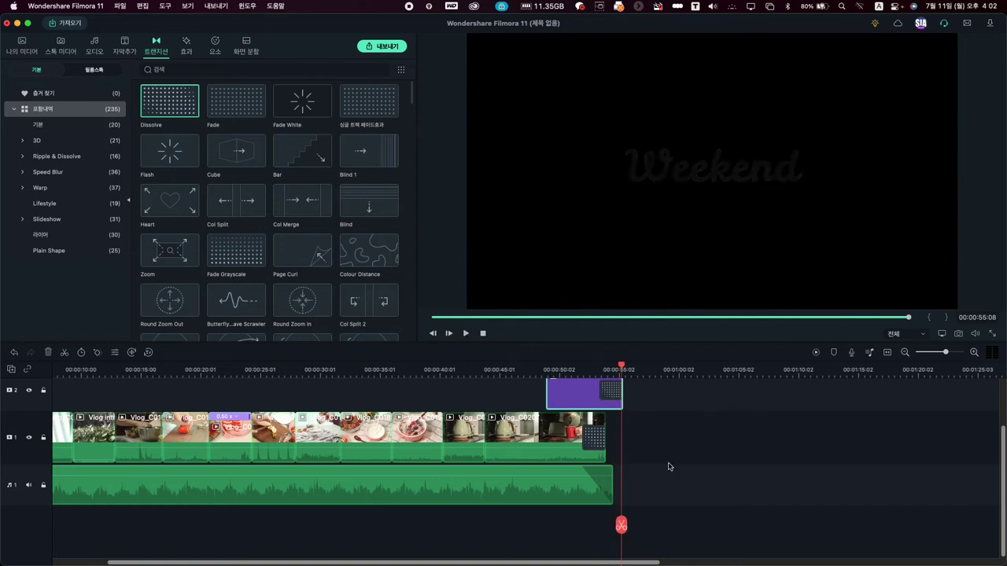
pyautogui.moveTo(613, 492); pyautogui.dragTo(627, 489)
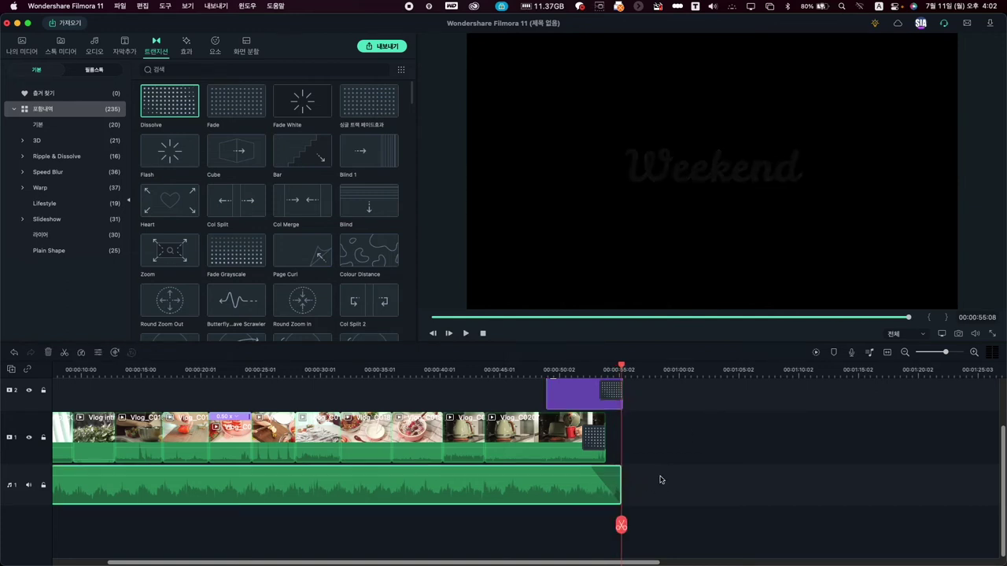
# Step: Move the playhead to 00:00:13:23 and open the color settings of the Vlog_C0155 clip
pyautogui.hscroll(-5, 634, 464)
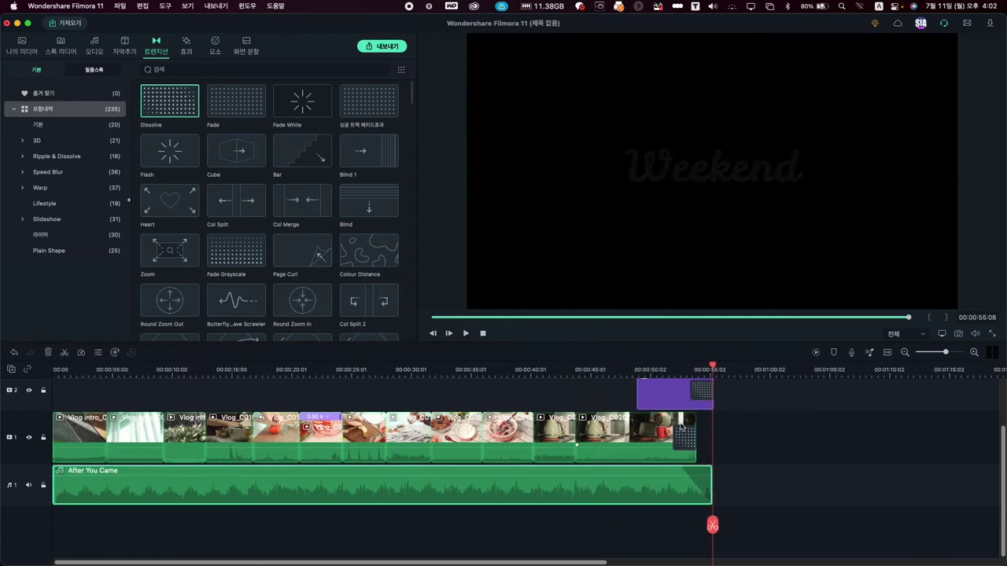
pyautogui.click(86, 369)
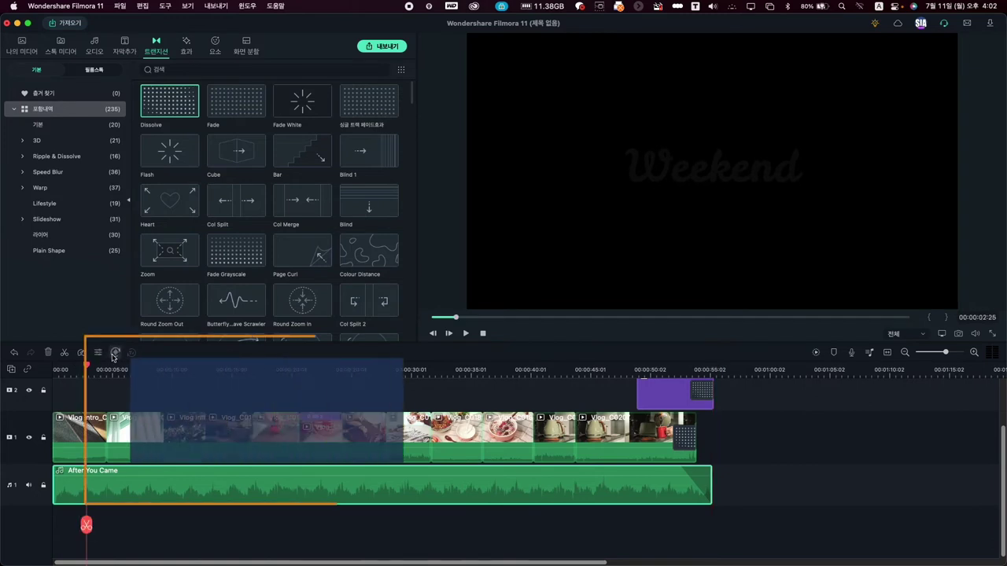
pyautogui.click(93, 435)
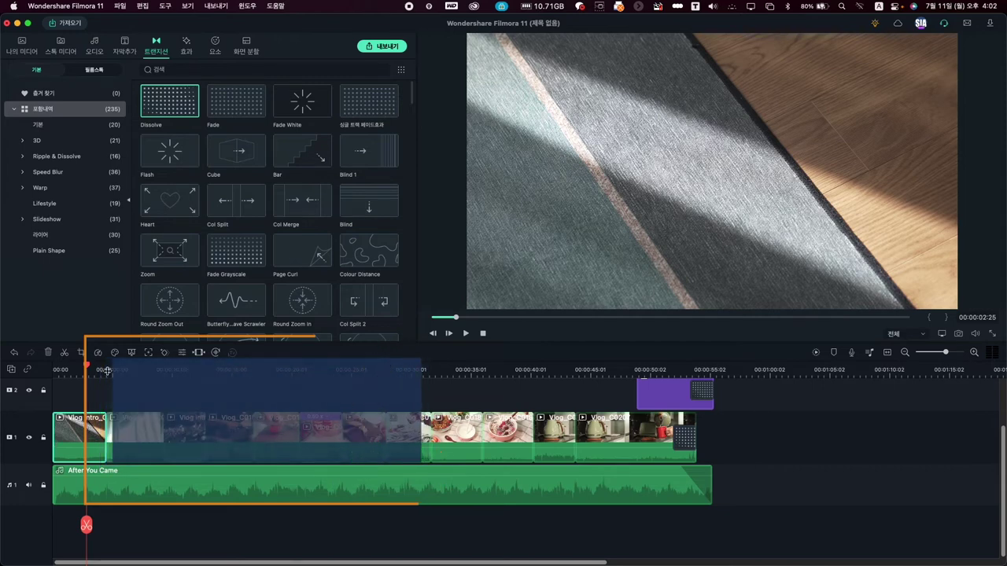
pyautogui.scroll(2, 141, 370)
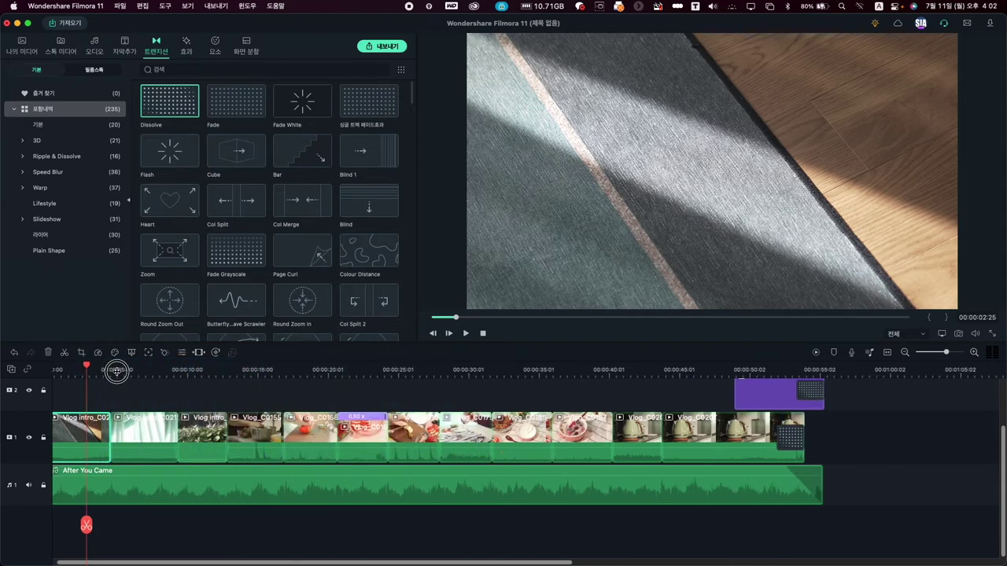
pyautogui.click(202, 370)
pyautogui.click(248, 376)
pyautogui.moveTo(248, 379)
pyautogui.mouseDown()
pyautogui.moveTo(263, 380)
pyautogui.moveTo(210, 385)
pyautogui.moveTo(241, 387)
pyautogui.mouseUp()
pyautogui.click(251, 426)
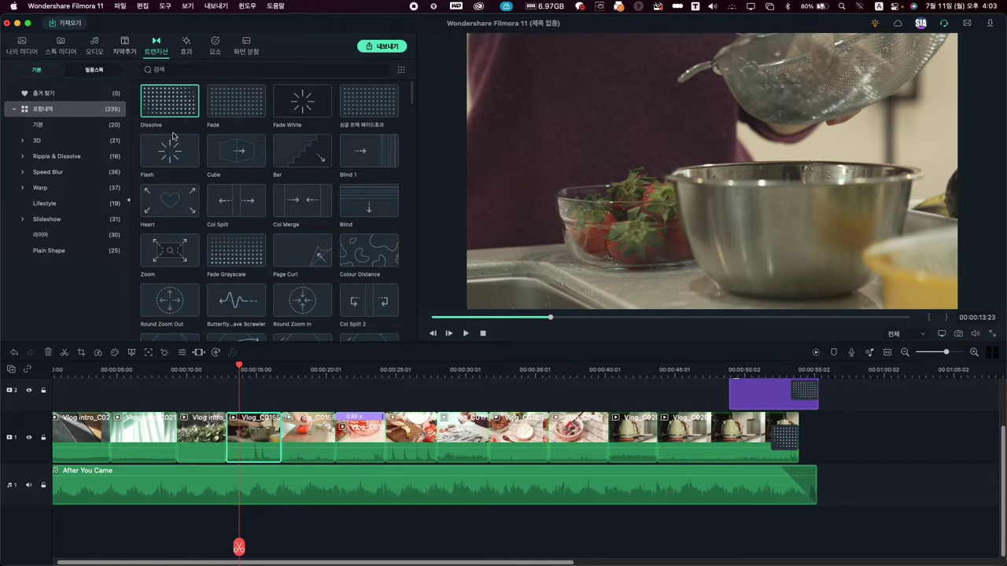
pyautogui.doubleClick(248, 433)
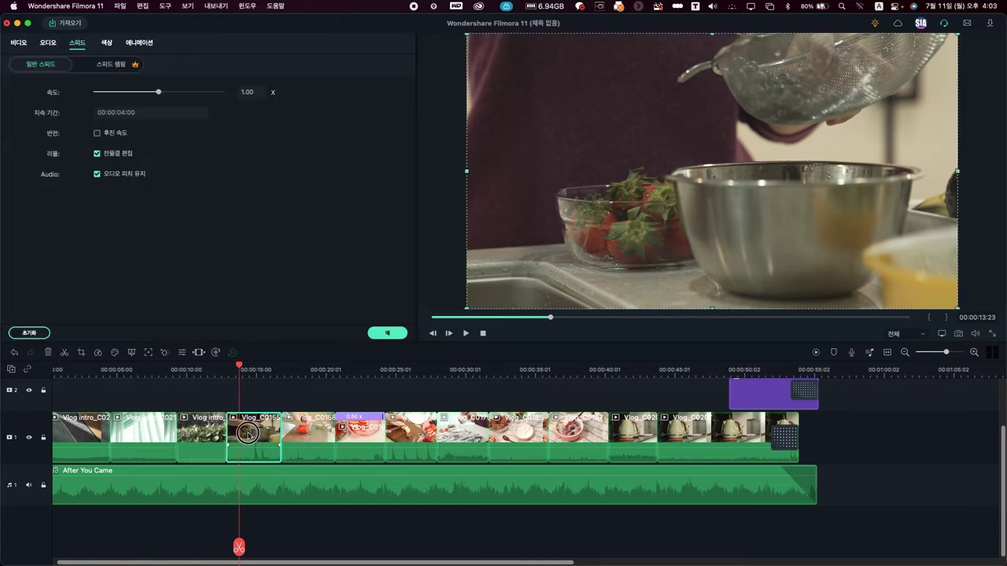
pyautogui.click(107, 44)
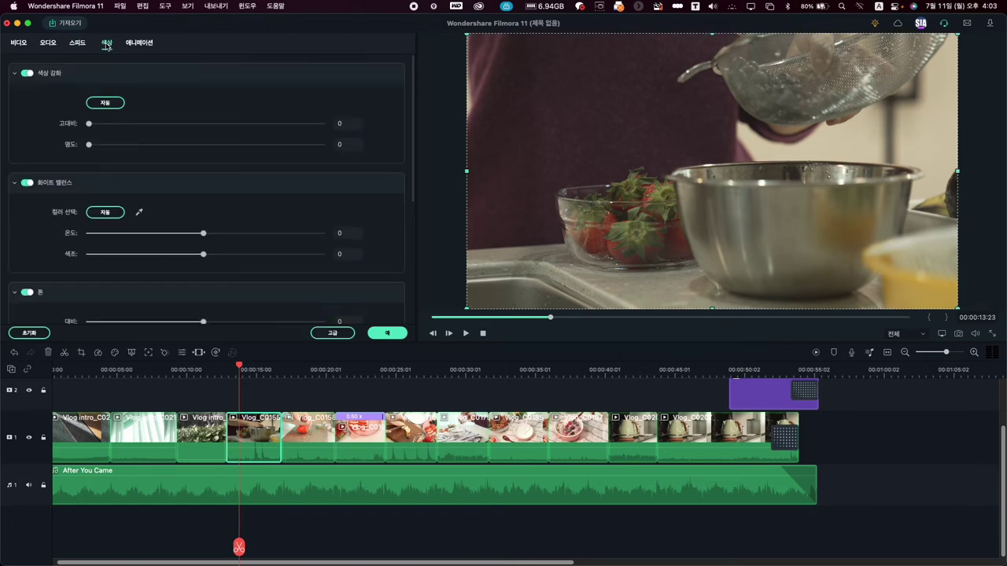
# Step: Try the automatic color enhancement on Vlog_C0155 and reset the clip's color settings
pyautogui.click(28, 73)
pyautogui.click(28, 73)
pyautogui.click(106, 103)
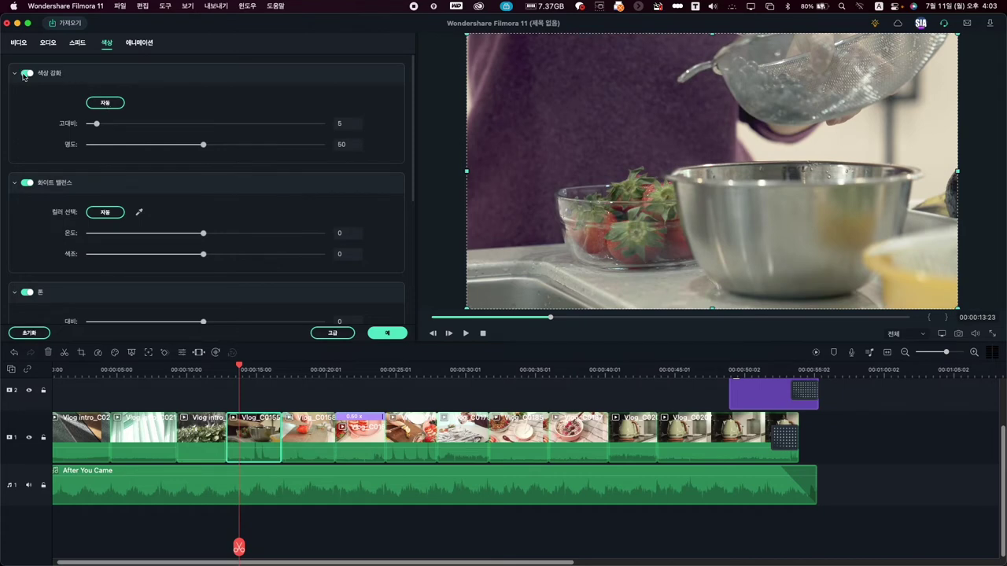
pyautogui.click(32, 333)
pyautogui.scroll(-2, 273, 188)
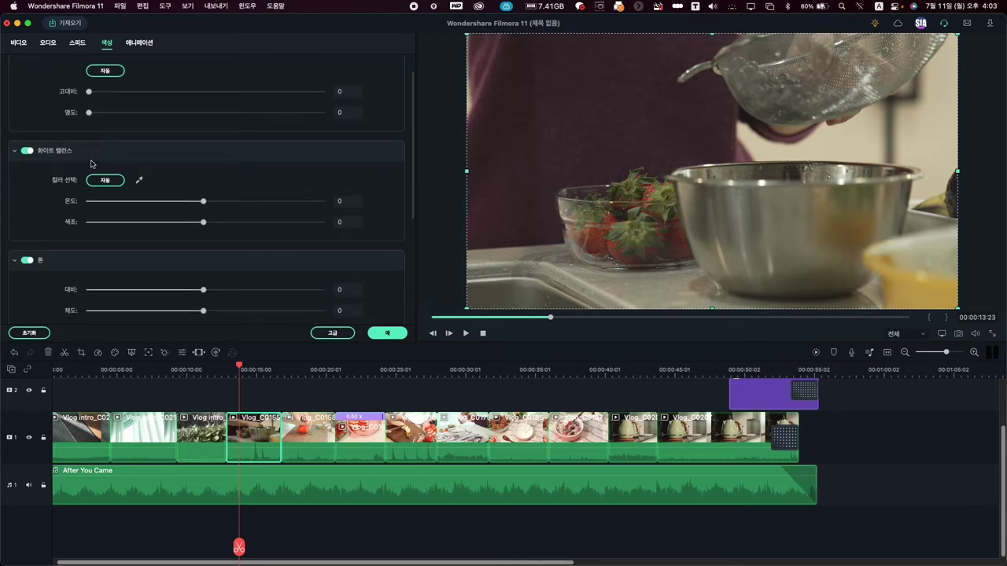
# Step: Try cooling the Vlog_C0155 clip by lowering its white balance temperature to -33
pyautogui.moveTo(202, 203); pyautogui.dragTo(147, 205)
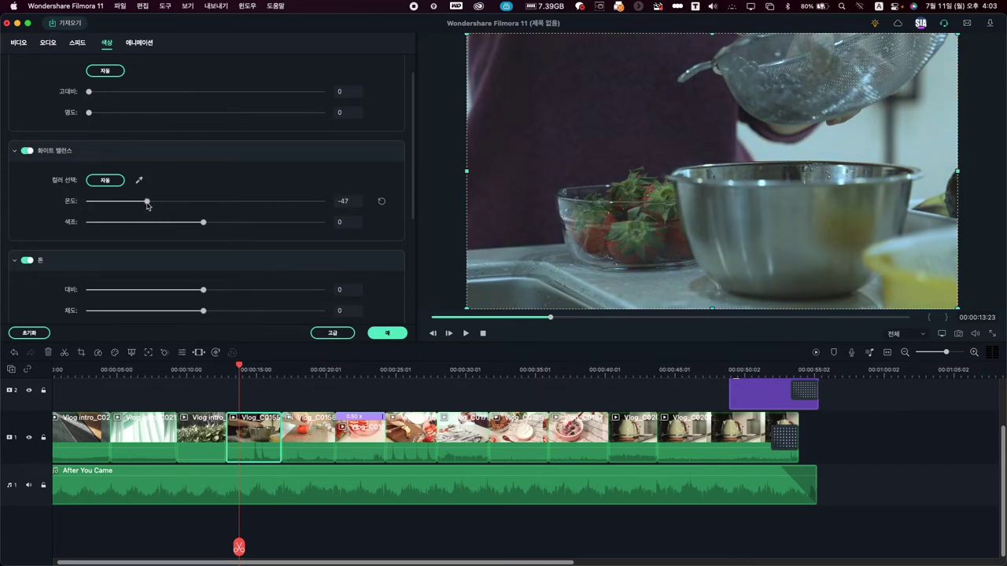
pyautogui.moveTo(147, 203)
pyautogui.mouseDown()
pyautogui.moveTo(269, 203)
pyautogui.moveTo(153, 201)
pyautogui.moveTo(163, 201)
pyautogui.mouseUp()
pyautogui.scroll(-3, 408, 209)
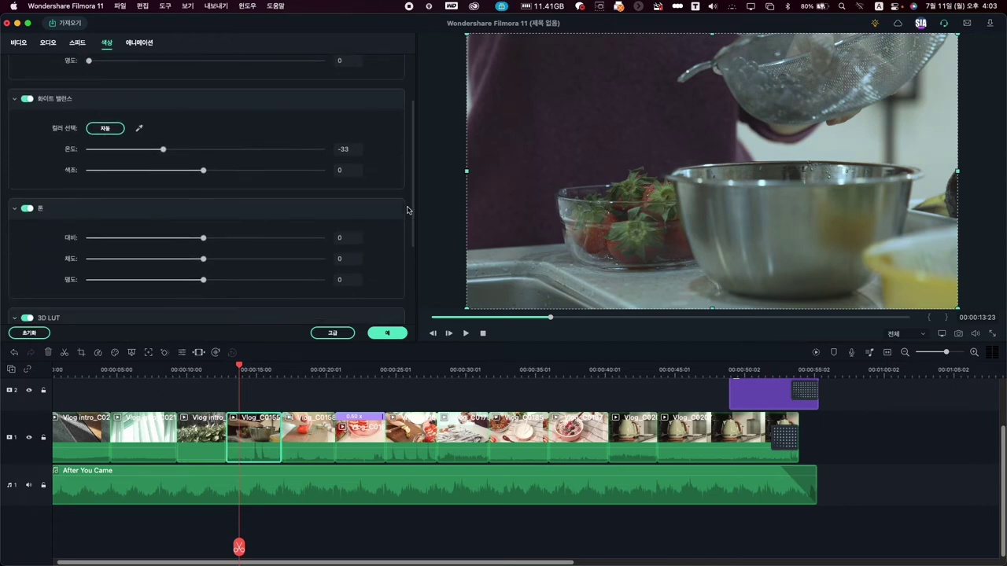
# Step: Set Vlog_C0155's contrast to -40 and saturation to -3, return the temperature to 0, and accept the color settings
pyautogui.moveTo(202, 185); pyautogui.dragTo(155, 186)
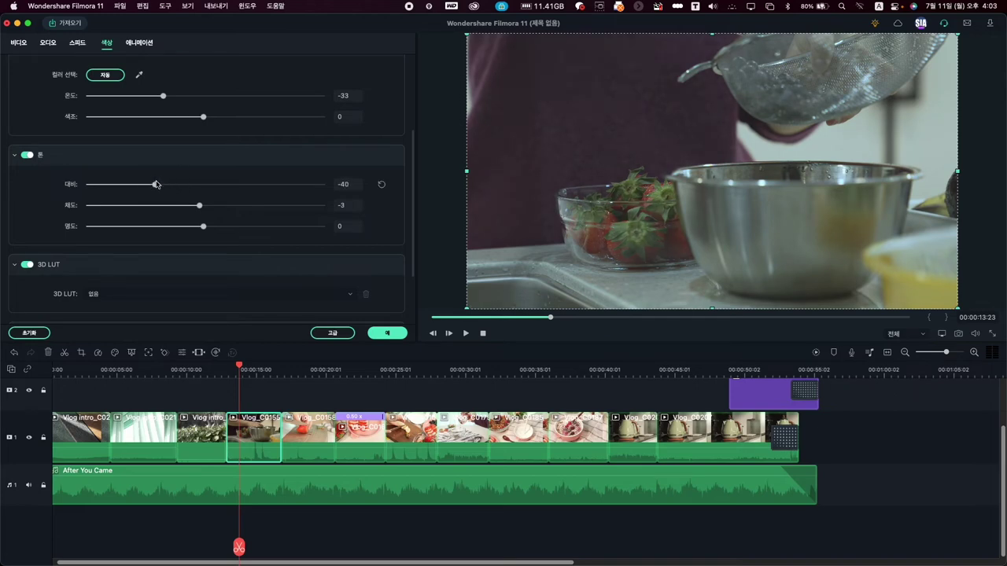
pyautogui.scroll(1, 244, 200)
pyautogui.scroll(4, 251, 201)
pyautogui.moveTo(163, 196); pyautogui.dragTo(203, 198)
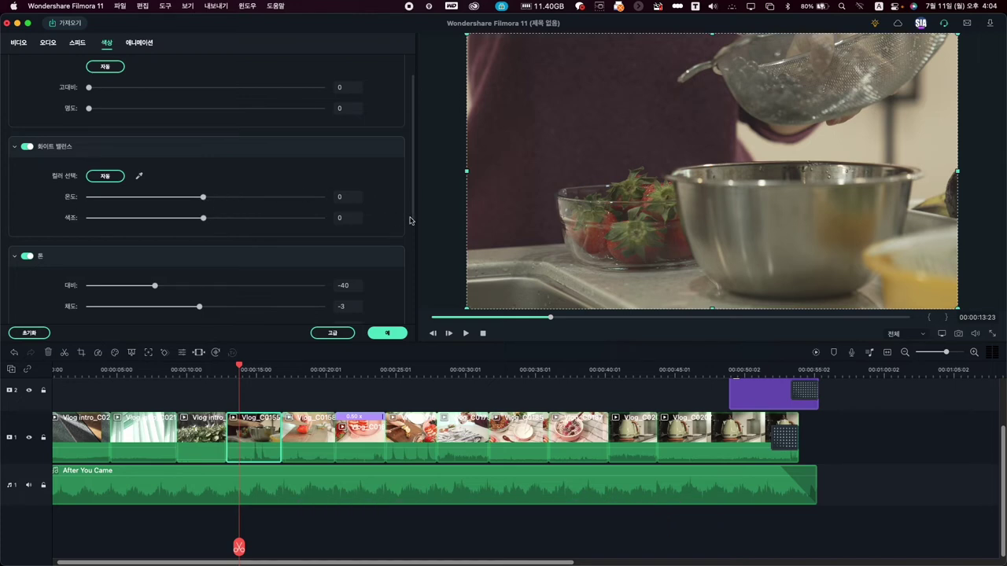
pyautogui.scroll(-5, 416, 215)
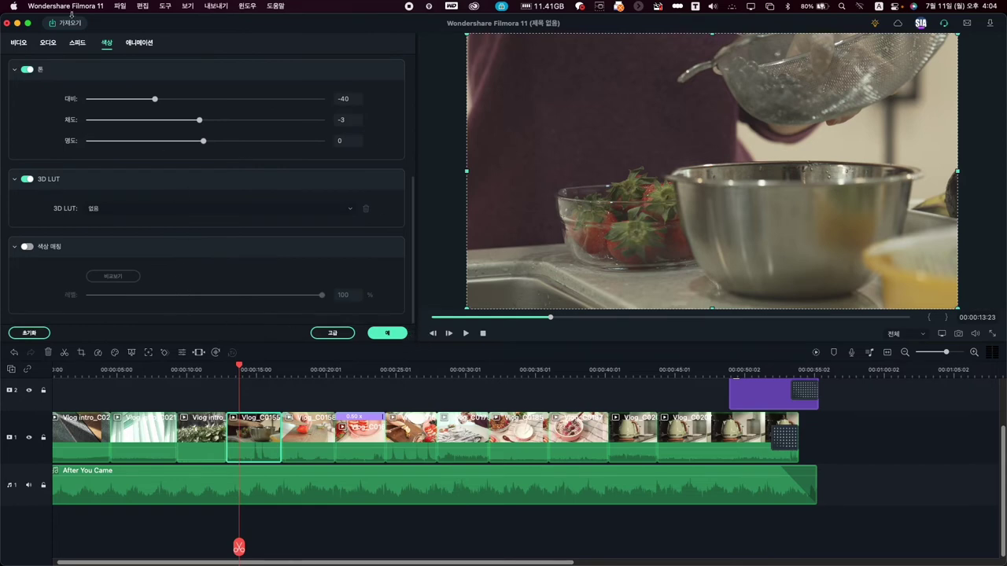
pyautogui.click(388, 333)
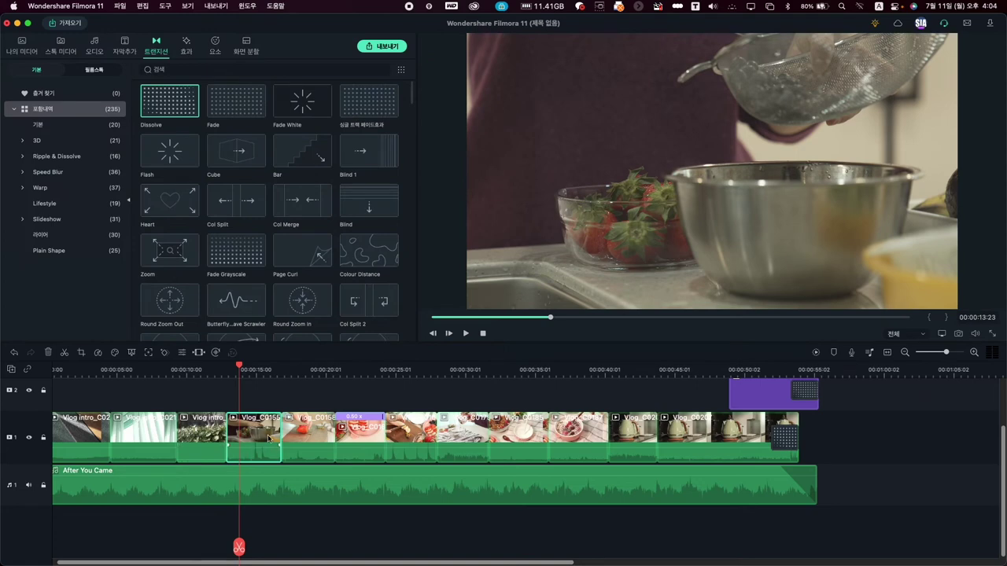
# Step: Move the playhead to 00:00:15:02 and open the advanced color tuning of the Vlog_C0155 clip
pyautogui.click(263, 369)
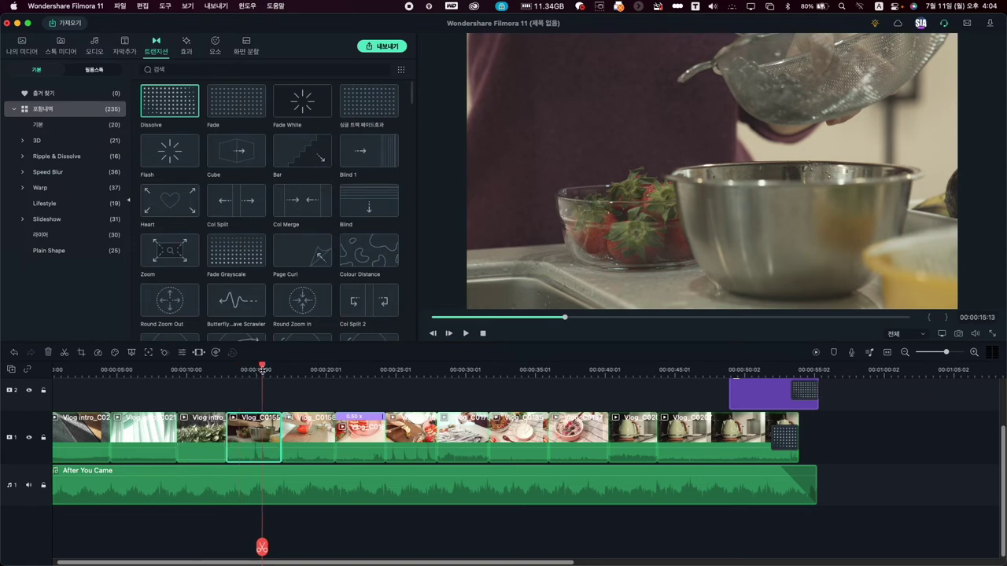
pyautogui.moveTo(268, 367); pyautogui.dragTo(256, 368)
pyautogui.doubleClick(253, 433)
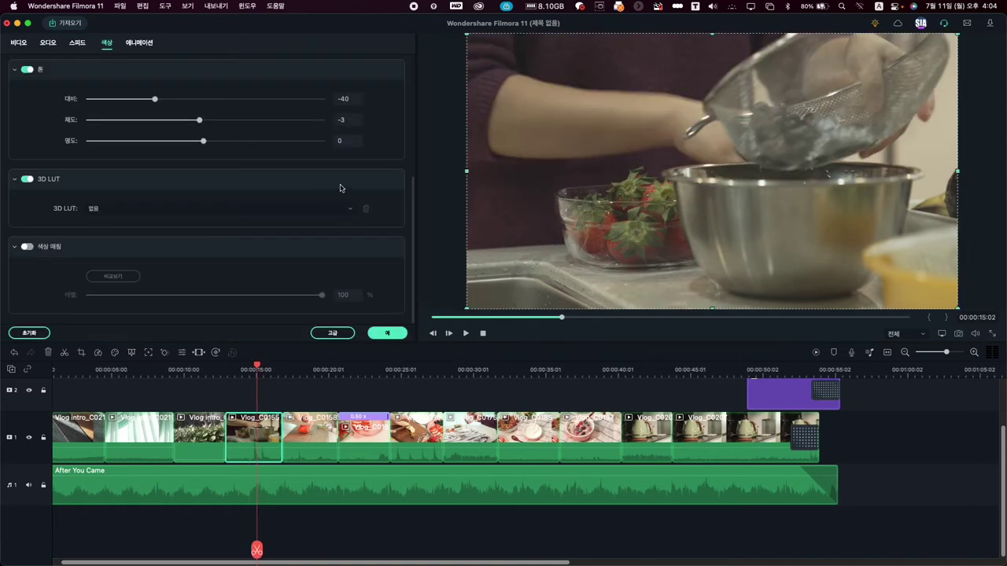
pyautogui.click(338, 337)
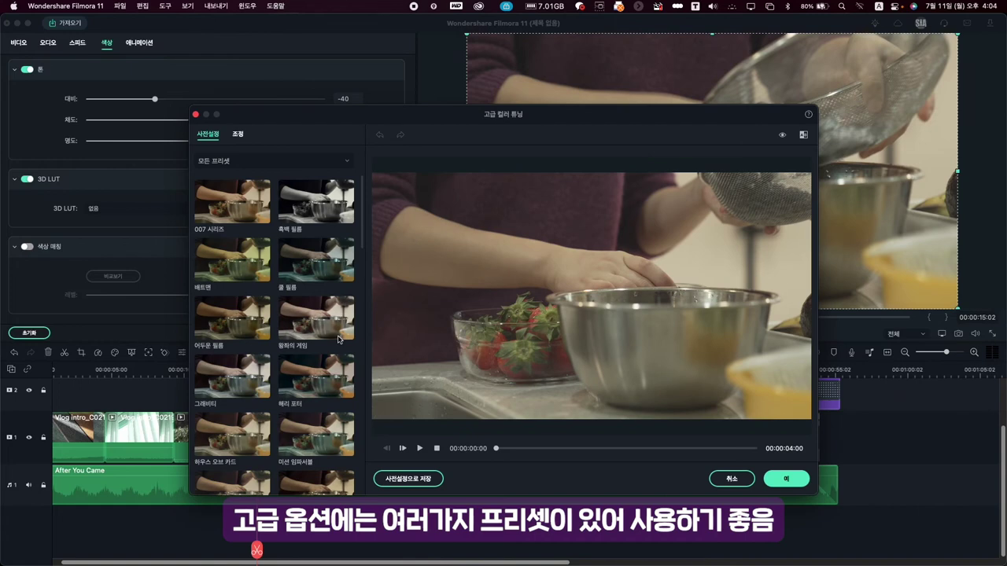
pyautogui.moveTo(311, 126); pyautogui.dragTo(306, 66)
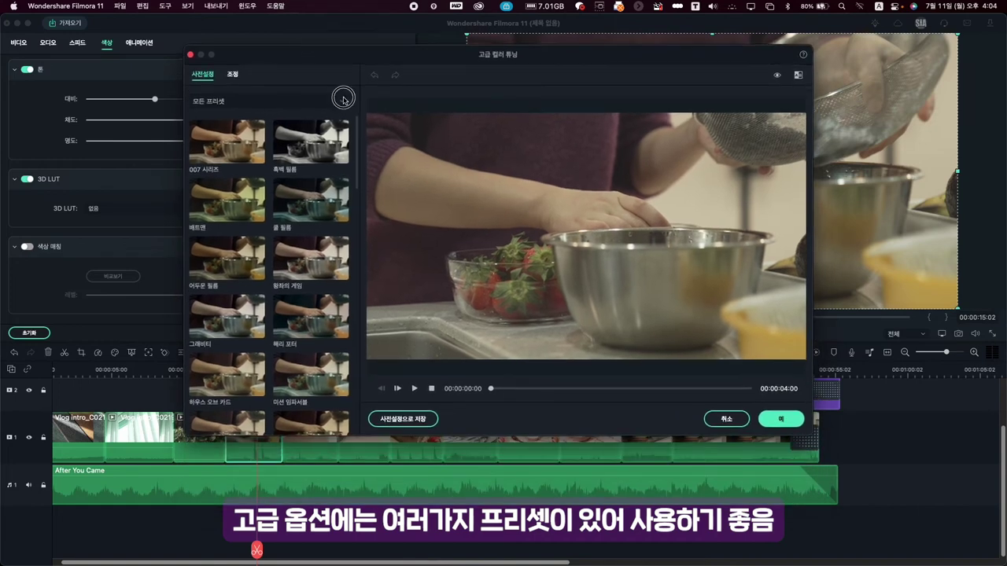
pyautogui.click(342, 102)
pyautogui.click(362, 224)
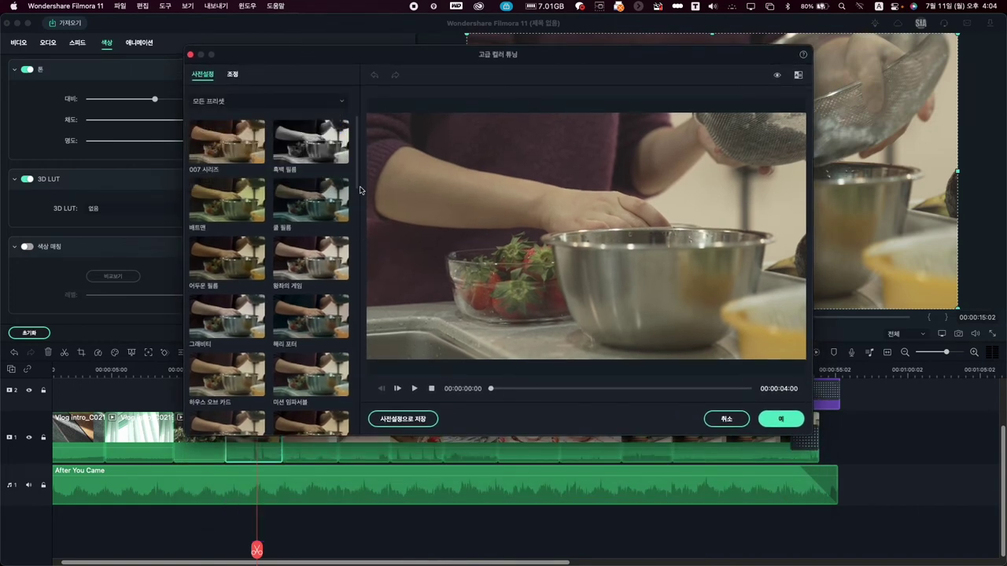
# Step: Try the 흑백 필름, 쿨 필름, 어두운 필름, 왕좌의 게임, 해리 포터 and 그래비티 color presets on Vlog_C0155
pyautogui.click(308, 163)
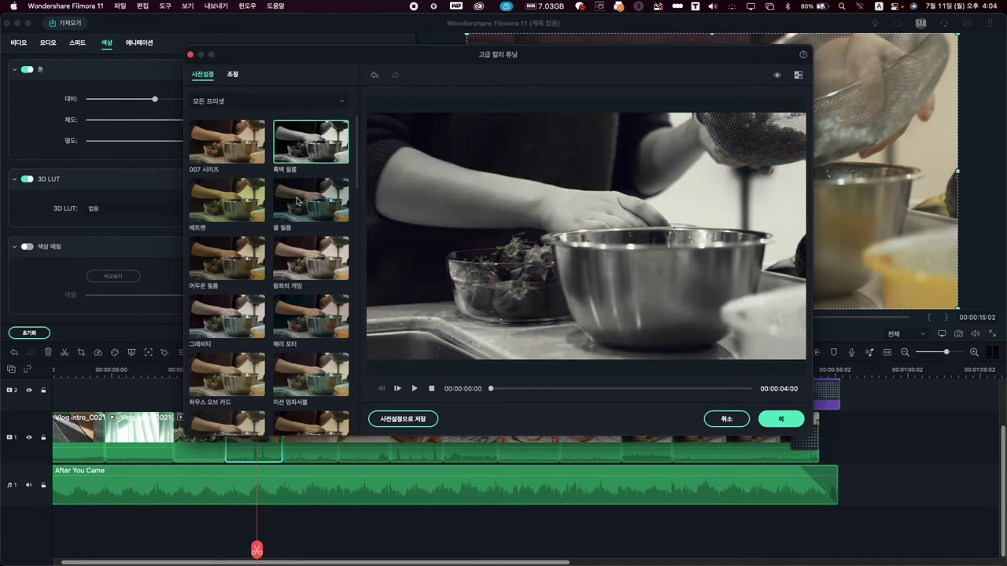
pyautogui.click(299, 200)
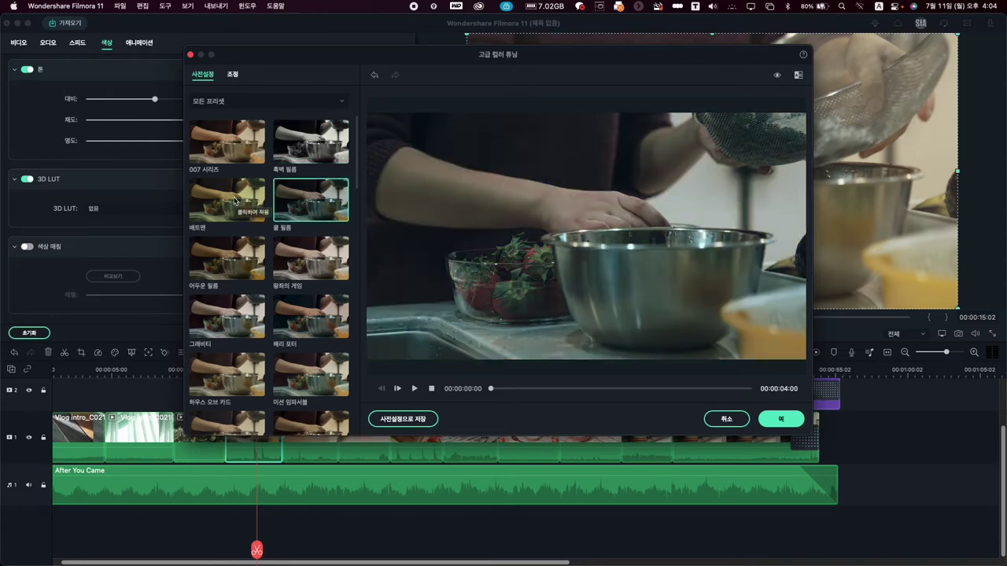
pyautogui.click(237, 203)
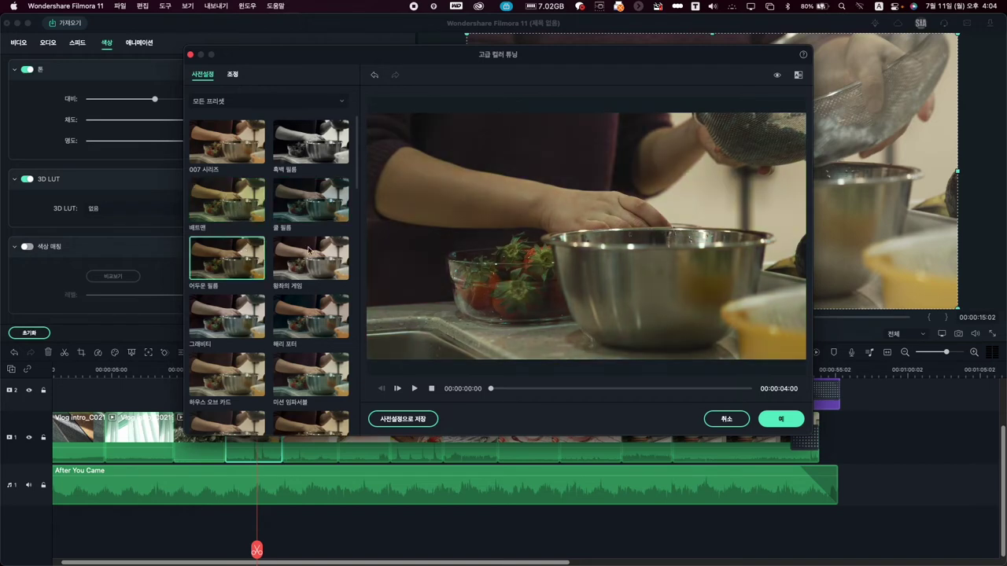
pyautogui.click(309, 250)
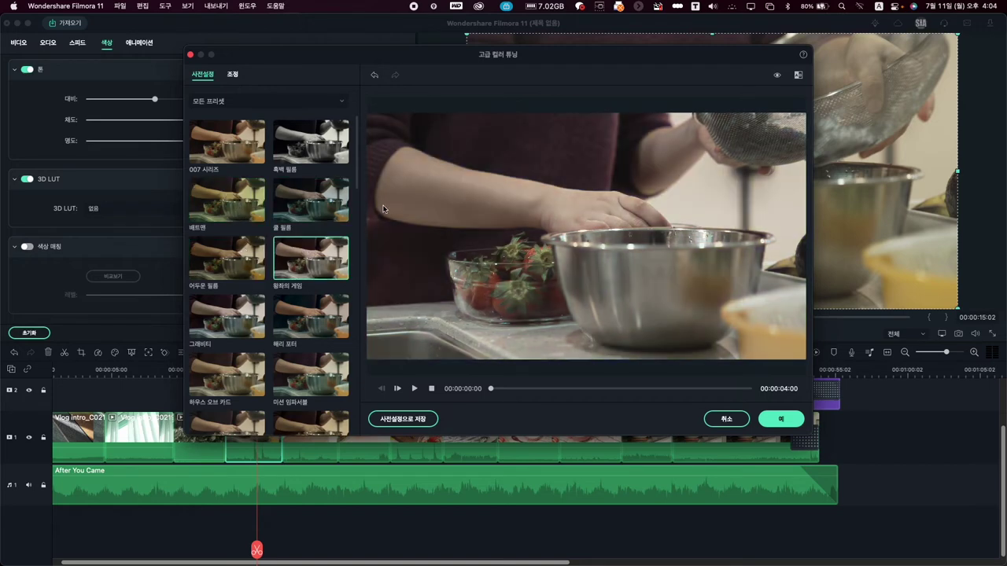
pyautogui.click(299, 320)
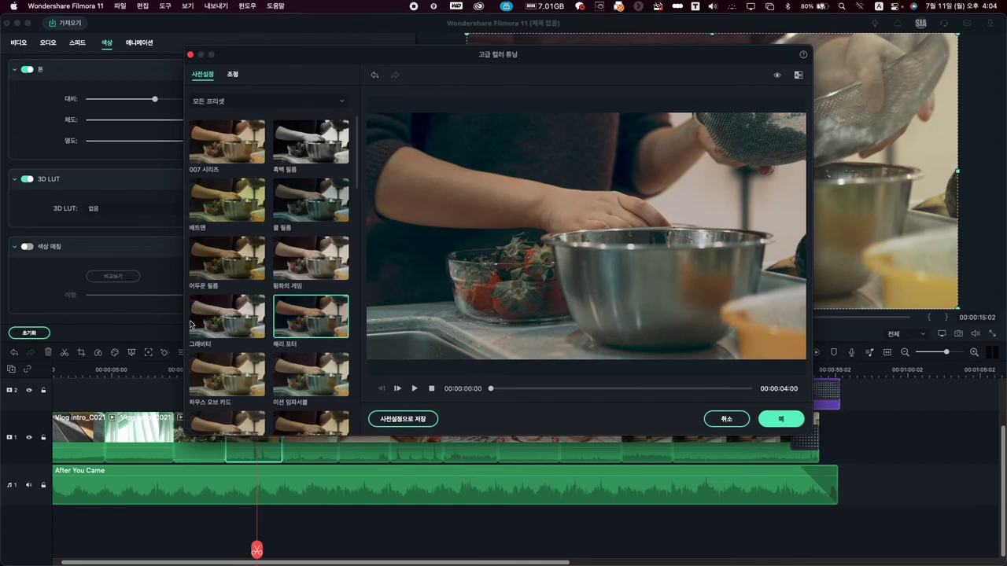
pyautogui.click(233, 318)
# Step: Compare the 레인, 007 시리즈 and 그래비티 color presets on the Vlog_C0155 clip
pyautogui.scroll(-2, 244, 384)
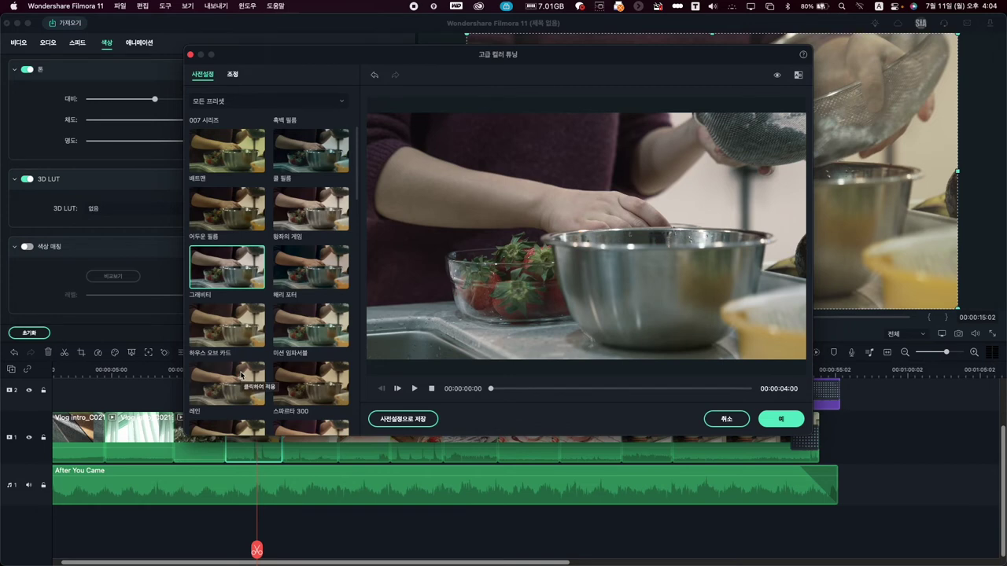
pyautogui.click(235, 343)
pyautogui.scroll(-2, 235, 345)
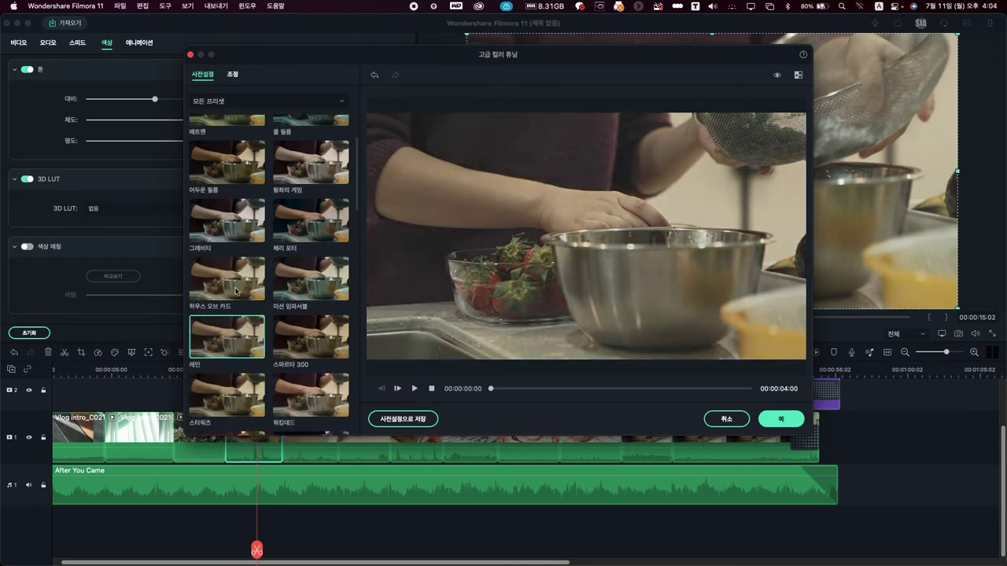
pyautogui.scroll(3, 241, 263)
pyautogui.click(229, 144)
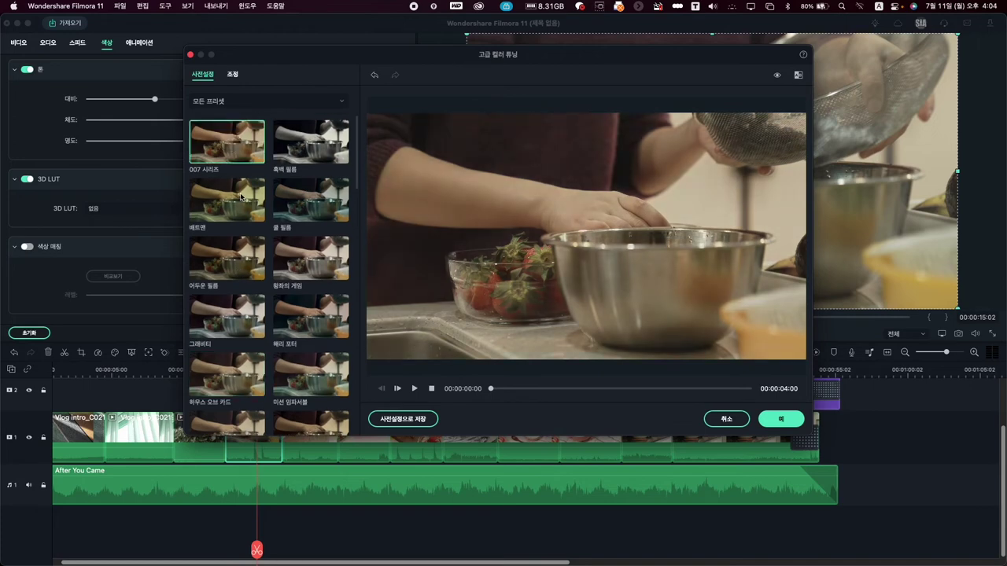
pyautogui.click(225, 326)
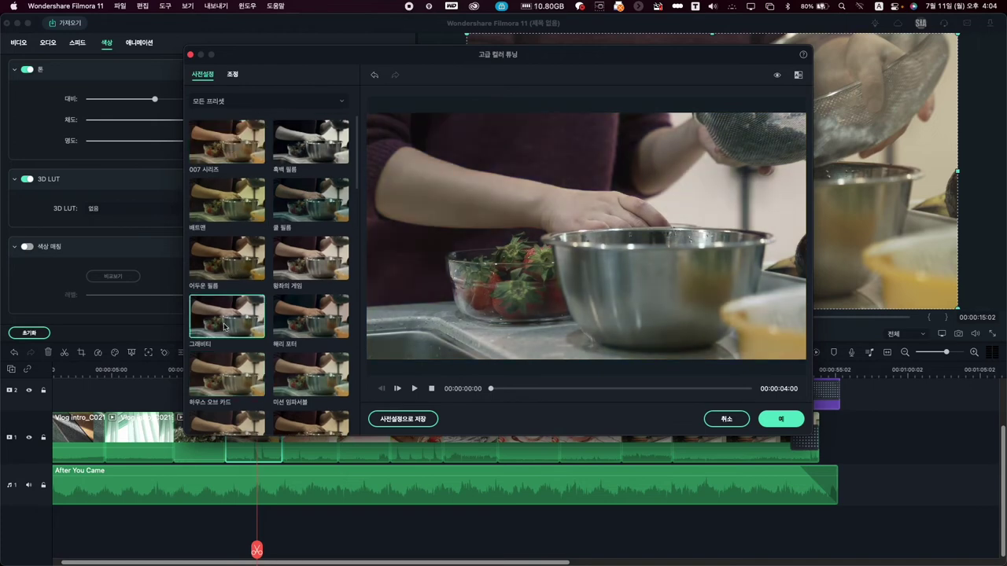
pyautogui.scroll(-3, 228, 329)
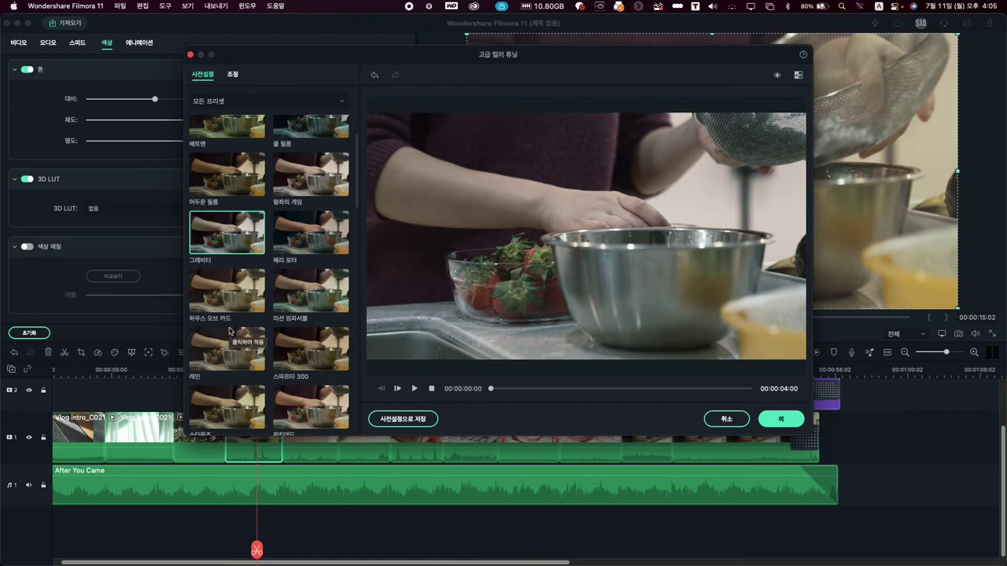
pyautogui.scroll(3, 229, 331)
# Step: Apply the 007 시리즈 color preset to the Vlog_C0155 clip and confirm the advanced color tuning
pyautogui.click(225, 139)
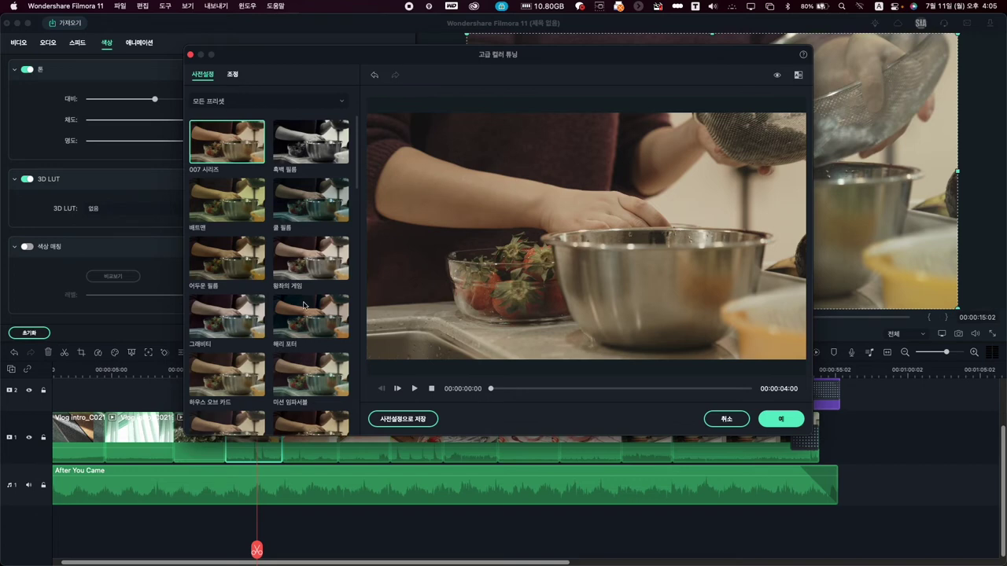
pyautogui.click(244, 101)
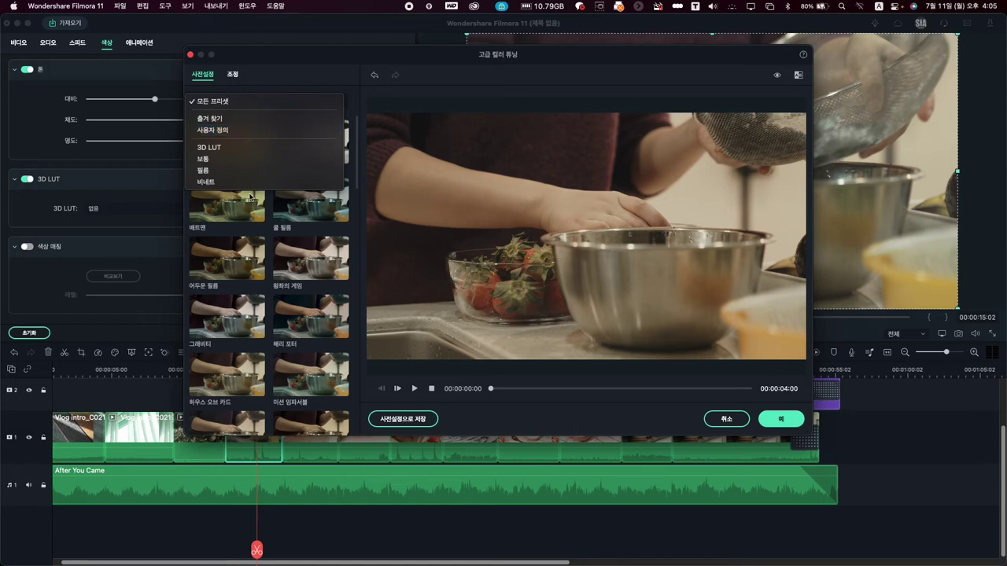
pyautogui.click(348, 63)
pyautogui.click(774, 419)
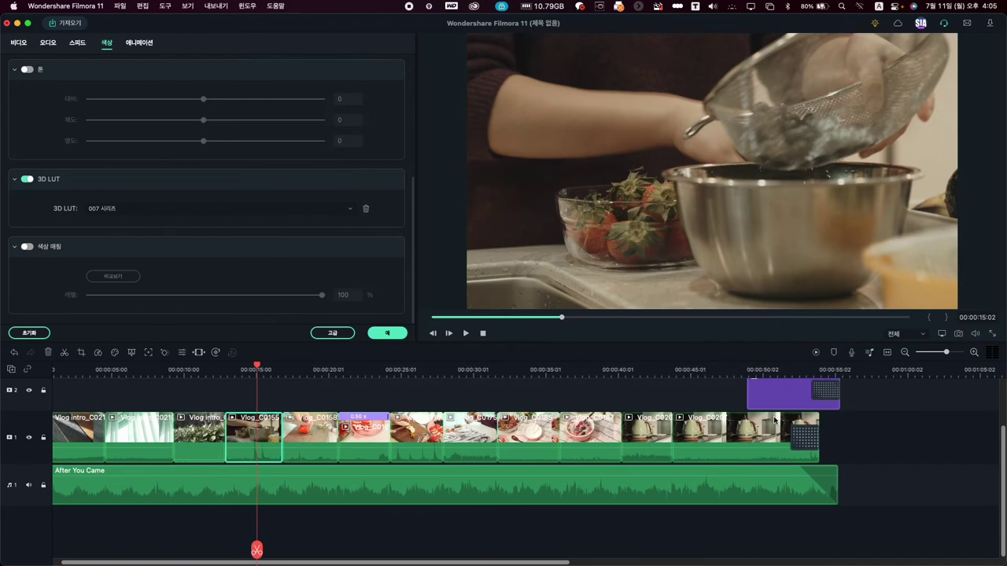
# Step: Apply the 007 시리즈 color preset to the leafy Vlog intro clip at 00:00:11:10
pyautogui.click(203, 370)
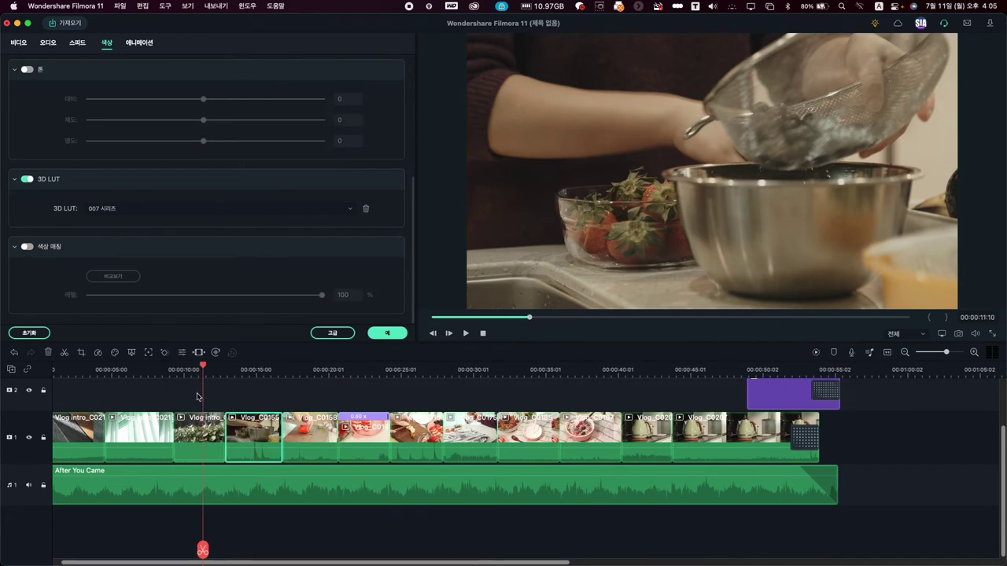
pyautogui.click(194, 438)
pyautogui.click(332, 333)
pyautogui.click(230, 206)
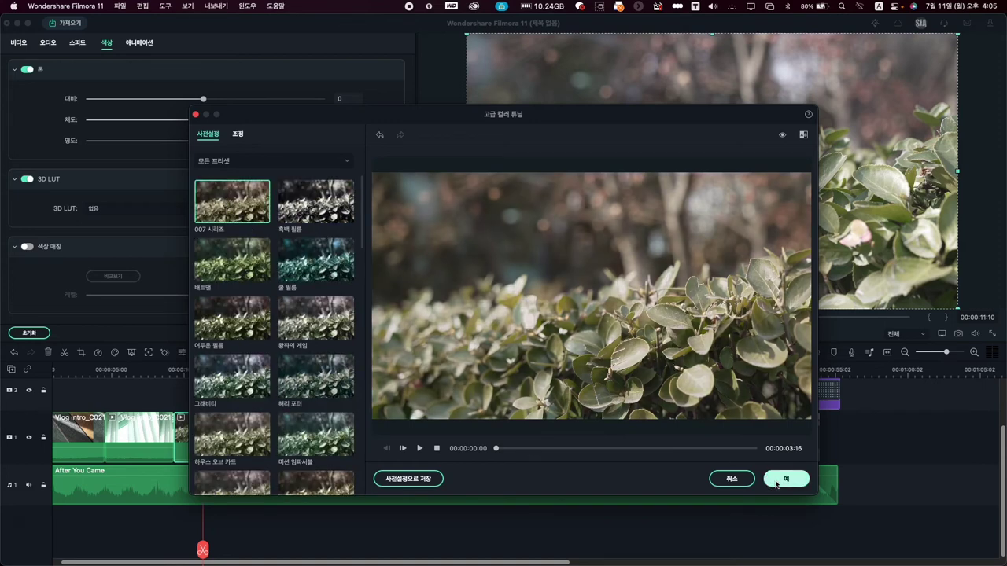
pyautogui.click(779, 479)
# Step: Play back the section around the Vlog_C0155 clip to check its picture and recorded sound
pyautogui.click(267, 369)
pyautogui.press('space')
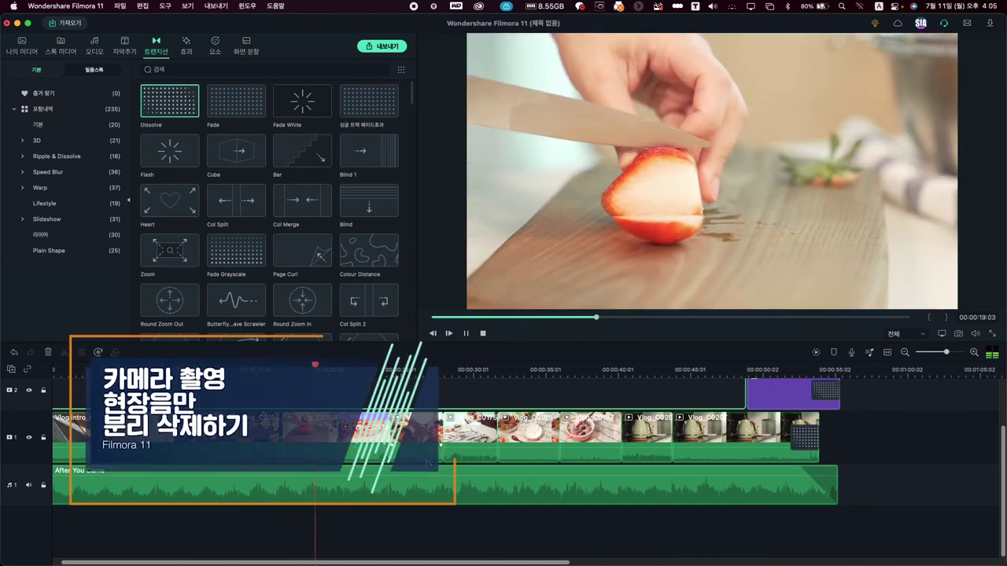
pyautogui.press('space')
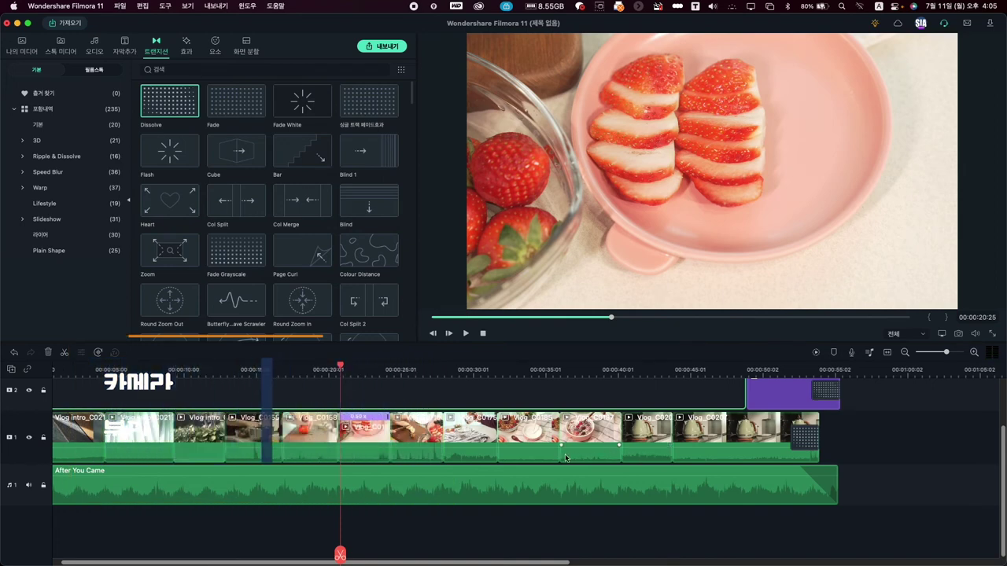
pyautogui.click(245, 369)
pyautogui.press('space')
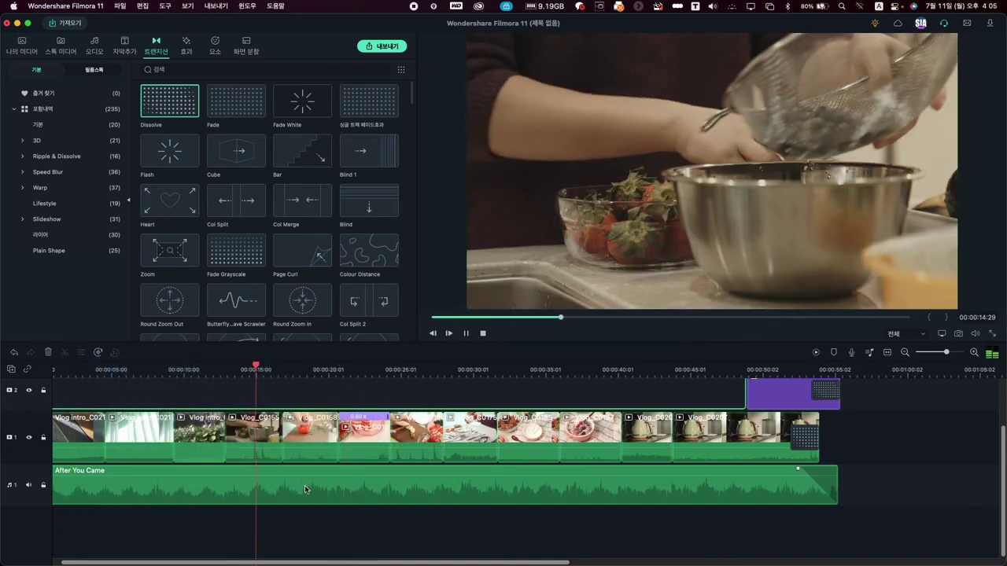
pyautogui.click(270, 453)
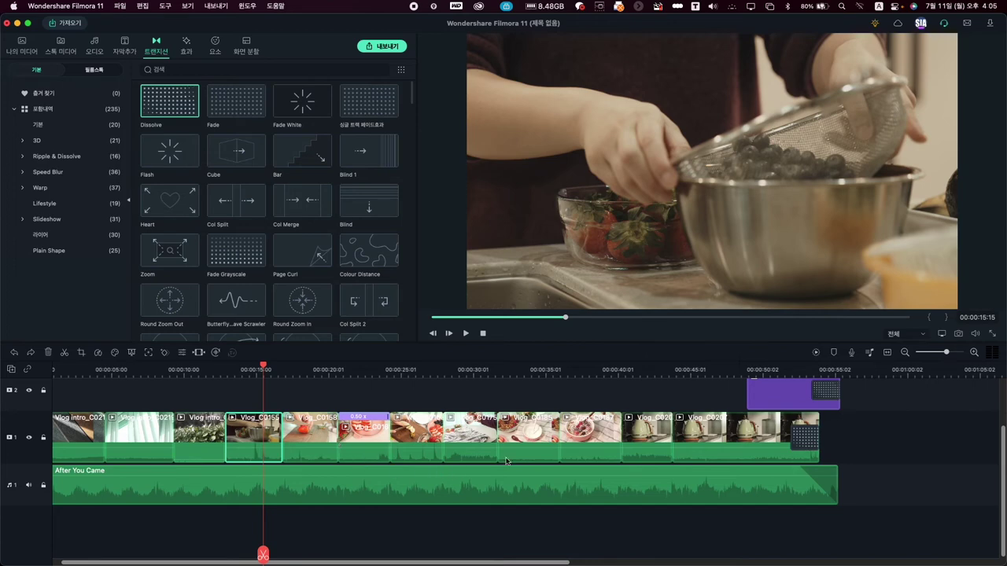
# Step: Mute the camera audio of all clips on video track 1 and play back the section from the Vlog_C0155 clip
pyautogui.moveTo(875, 455); pyautogui.dragTo(4, 437)
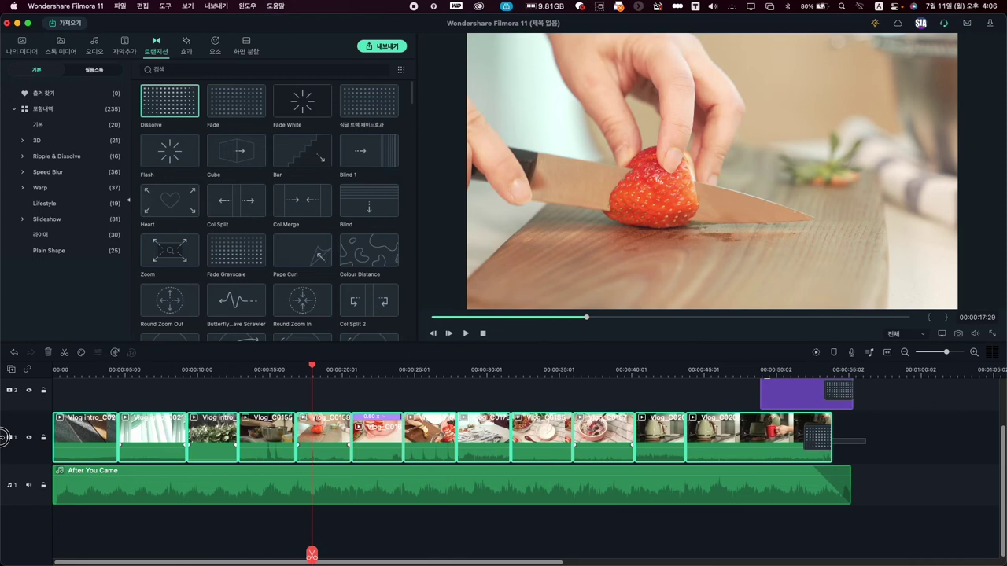
pyautogui.rightClick(270, 443)
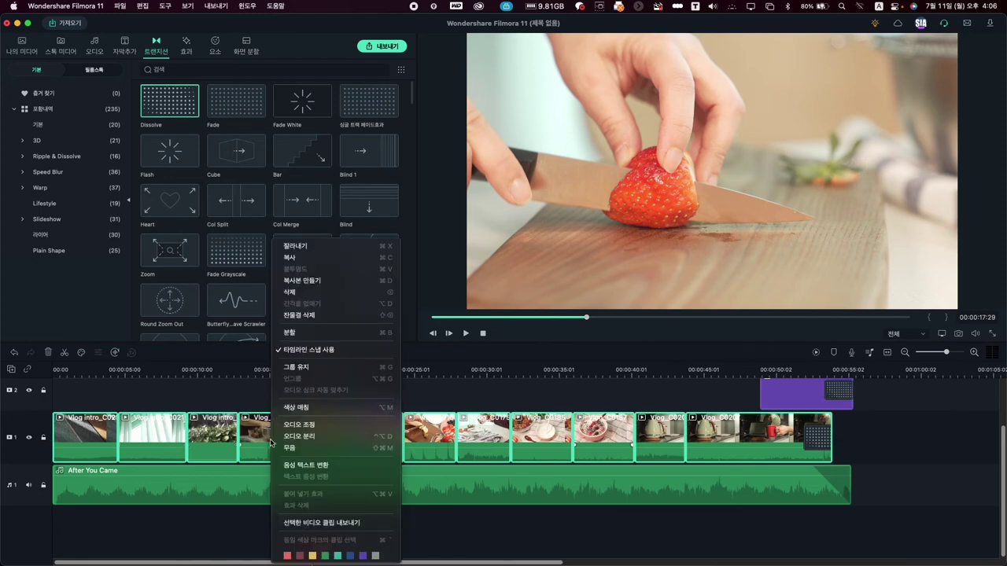
pyautogui.click(331, 439)
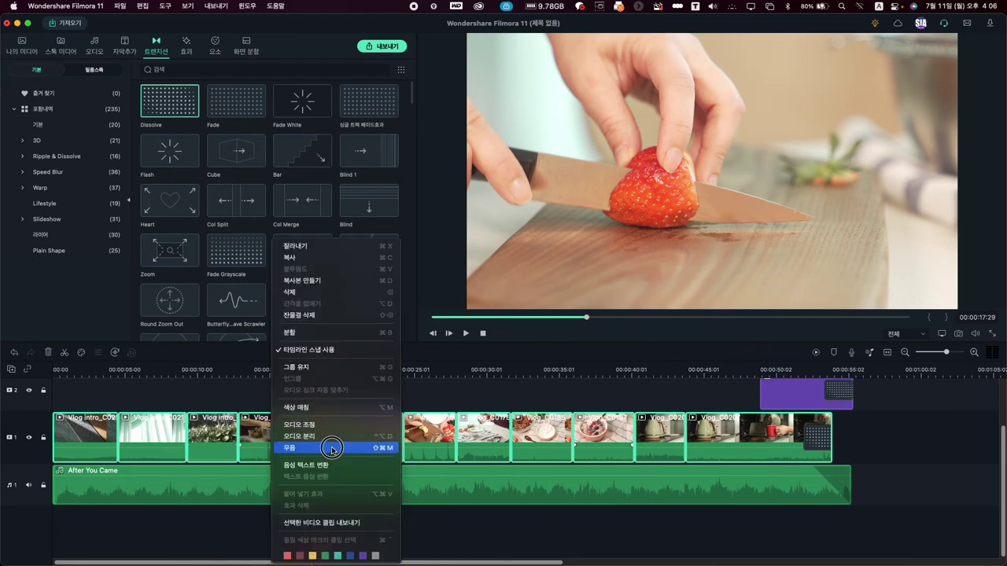
pyautogui.click(300, 393)
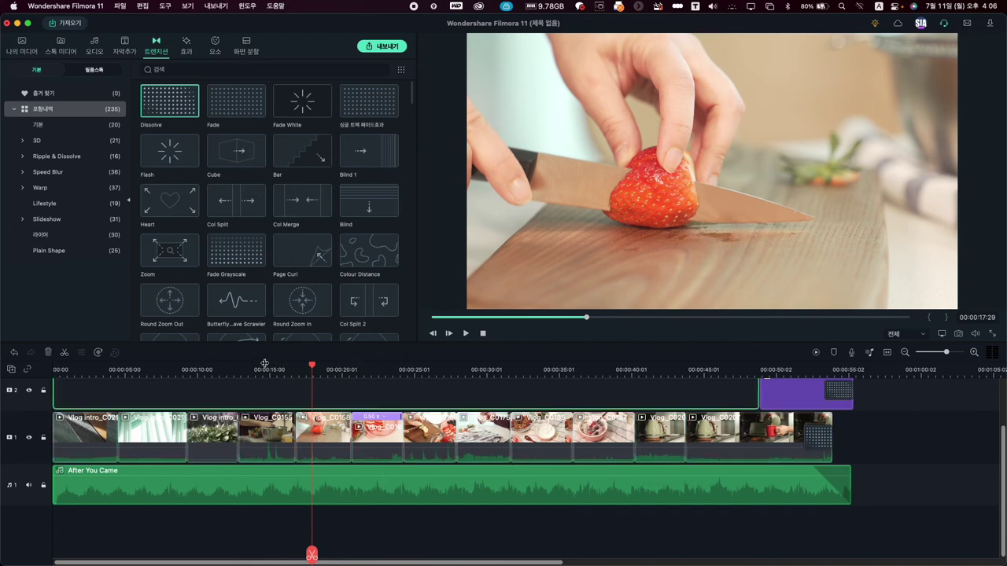
pyautogui.click(265, 369)
pyautogui.press('space')
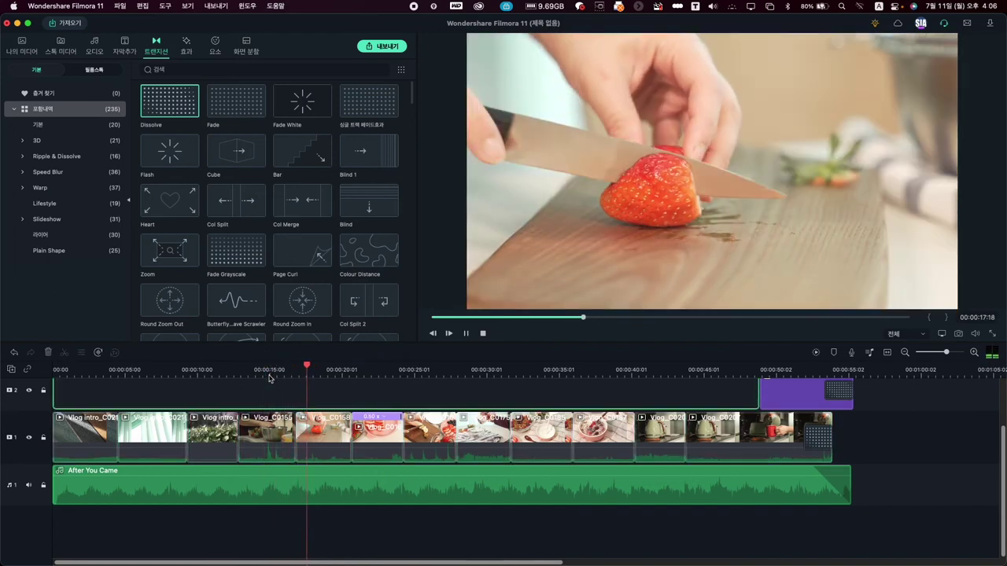
# Step: Detach the audio from all clips on video track 1 and select individual video and audio clips to check the separation
pyautogui.press('space')
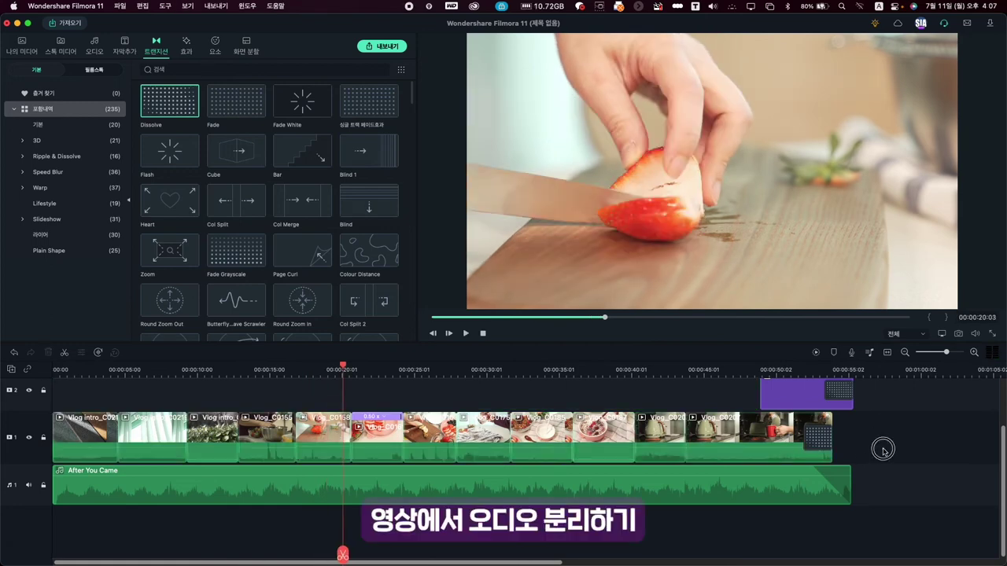
pyautogui.rightClick(86, 431)
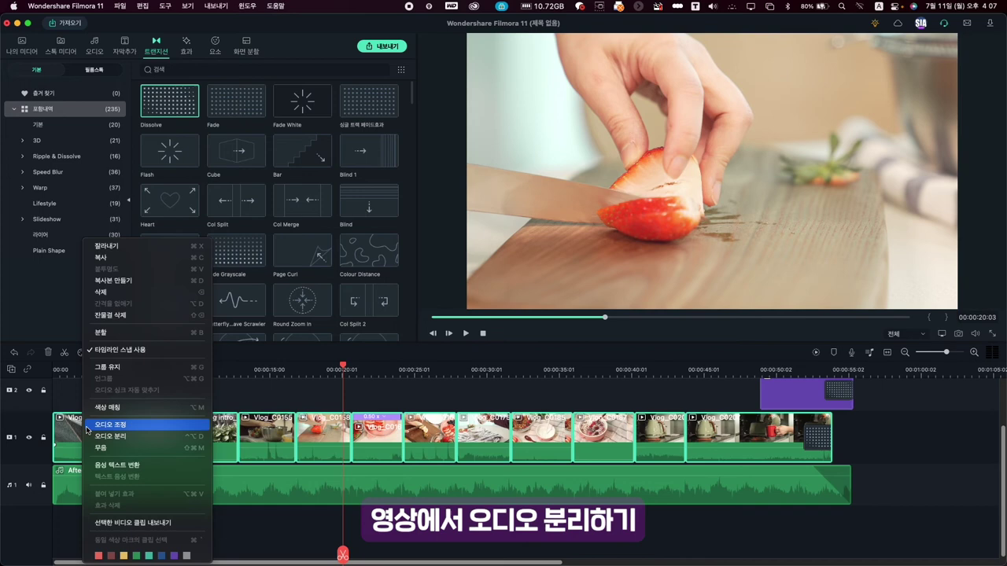
pyautogui.click(110, 436)
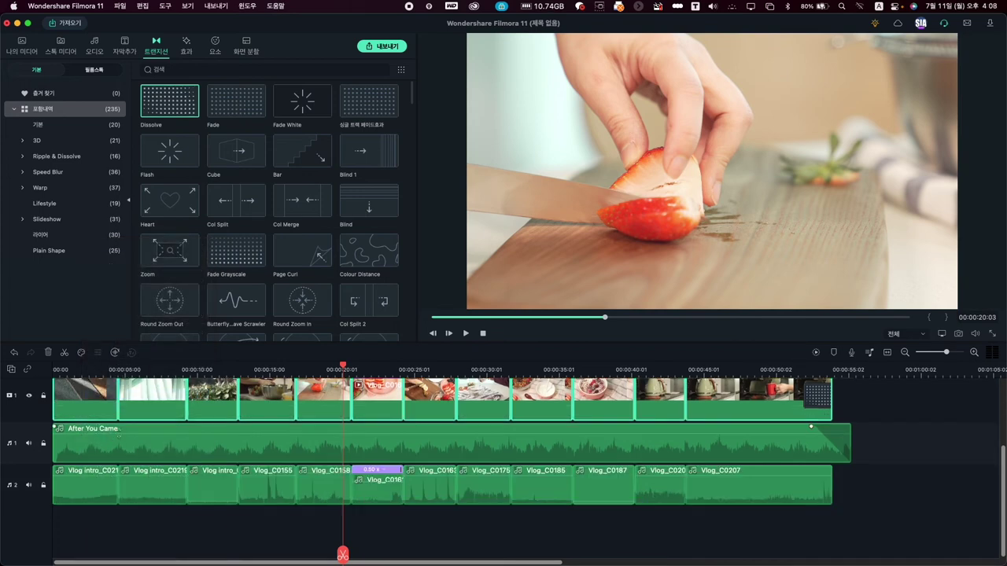
pyautogui.click(866, 400)
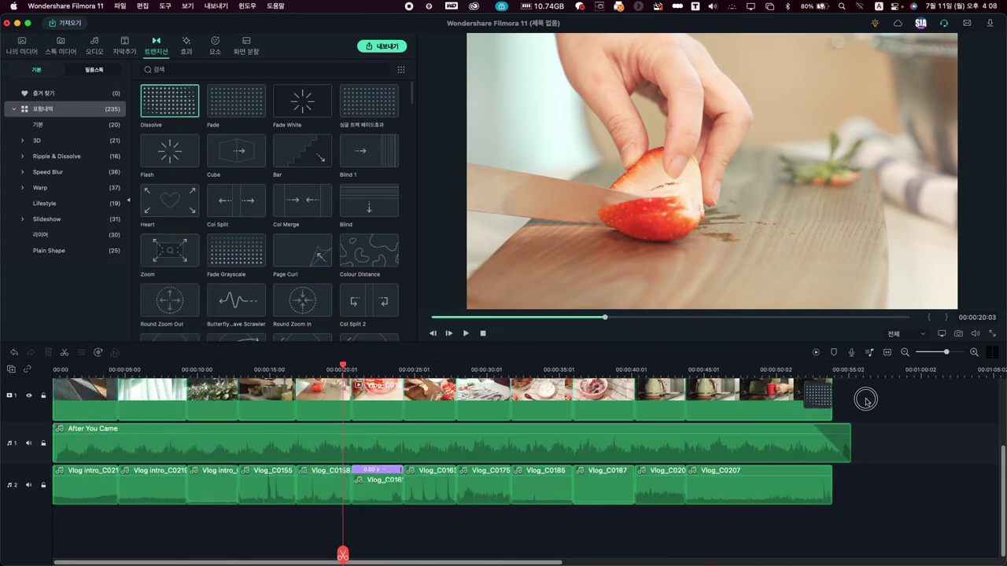
pyautogui.click(609, 409)
pyautogui.click(385, 409)
pyautogui.click(366, 498)
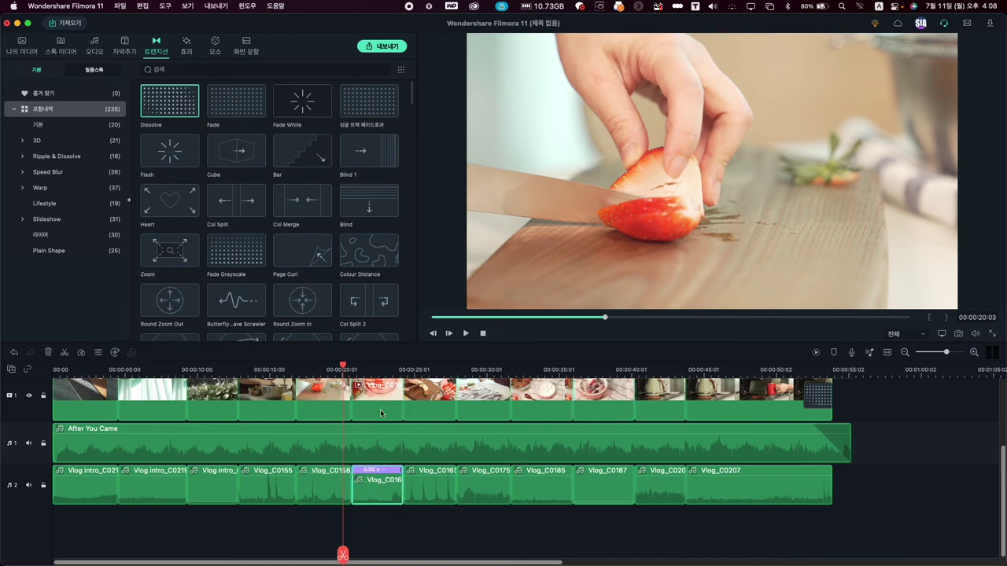
pyautogui.click(493, 413)
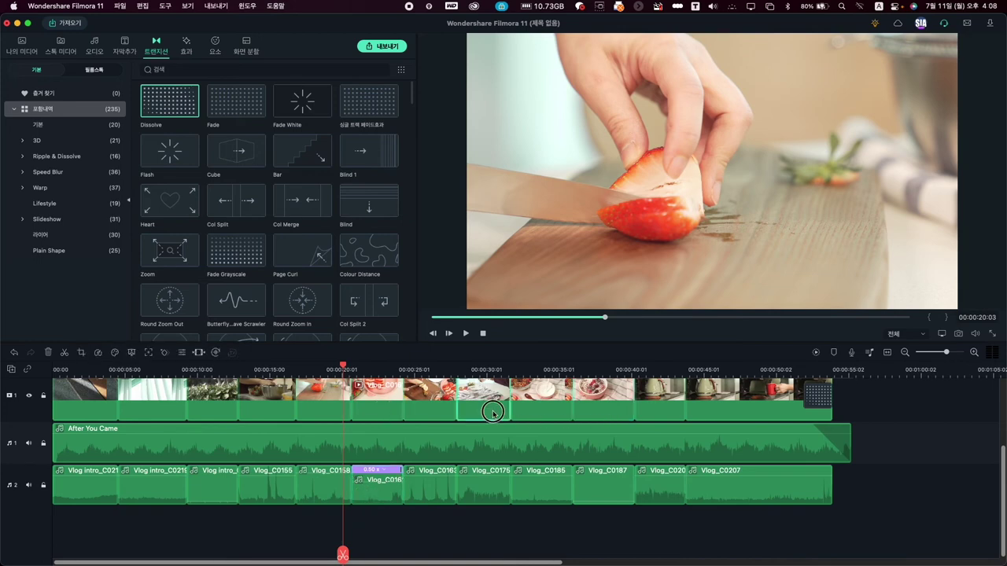
pyautogui.moveTo(492, 412)
pyautogui.mouseDown()
pyautogui.moveTo(905, 414)
pyautogui.moveTo(494, 423)
pyautogui.mouseUp()
pyautogui.click(877, 480)
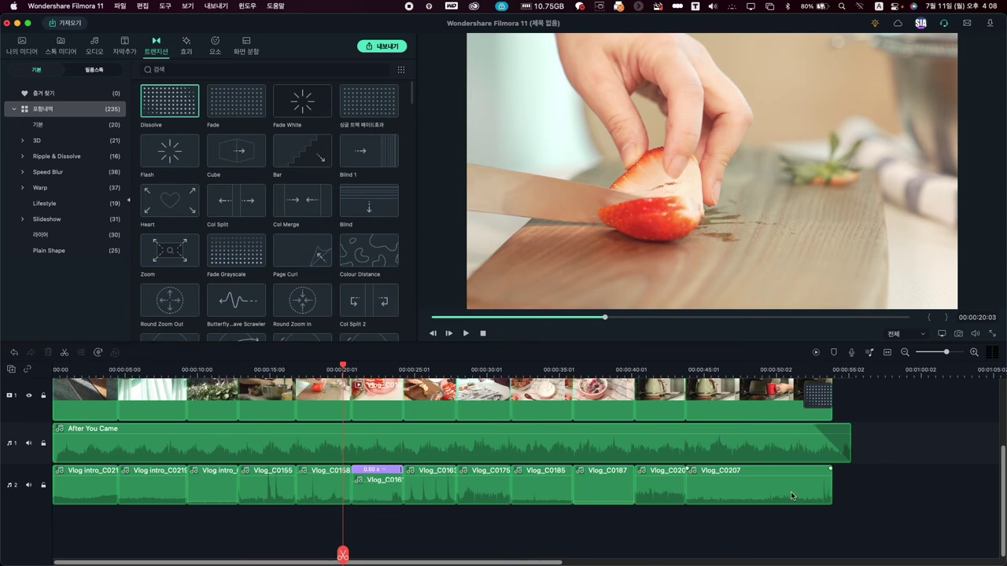
# Step: Mute audio track 2 with the detached camera sound and play back the section around the Vlog_C0158 clip
pyautogui.click(29, 486)
pyautogui.click(318, 370)
pyautogui.press('space')
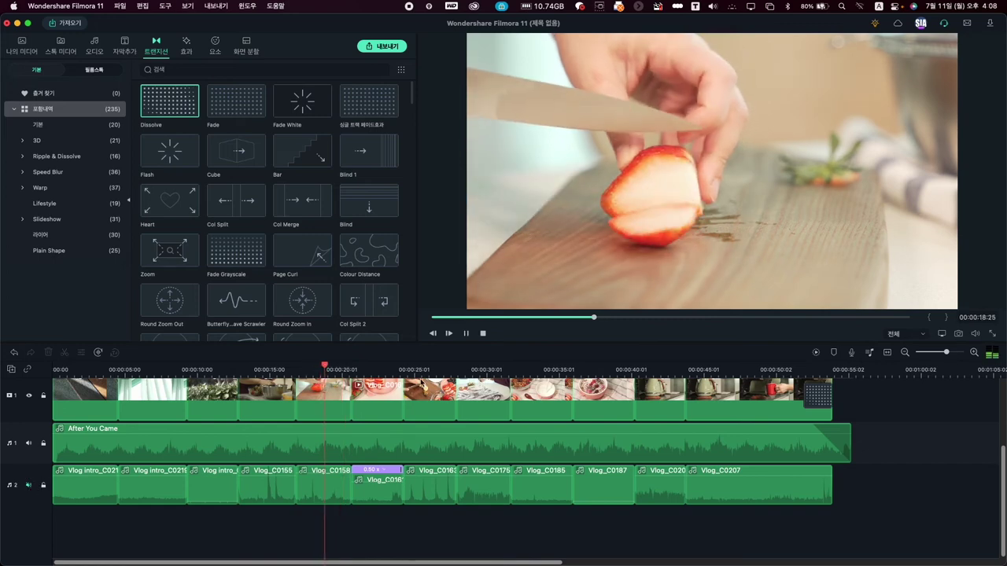
pyautogui.press('space')
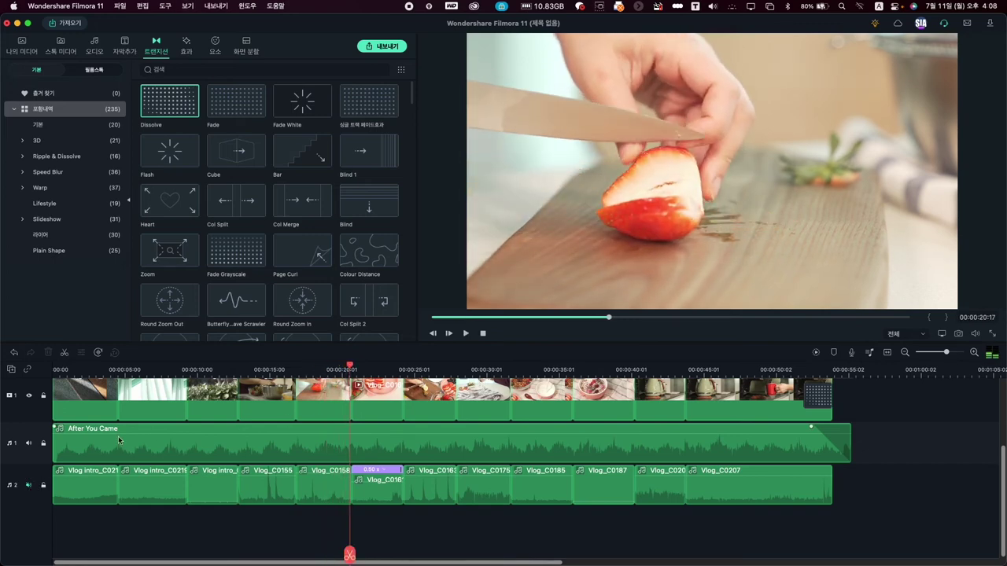
pyautogui.press('space')
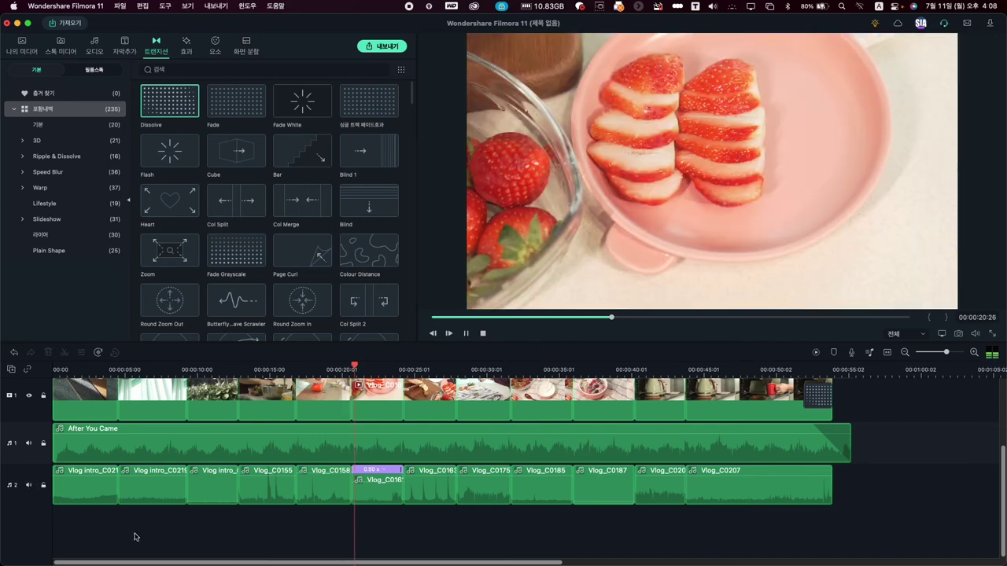
pyautogui.click(446, 367)
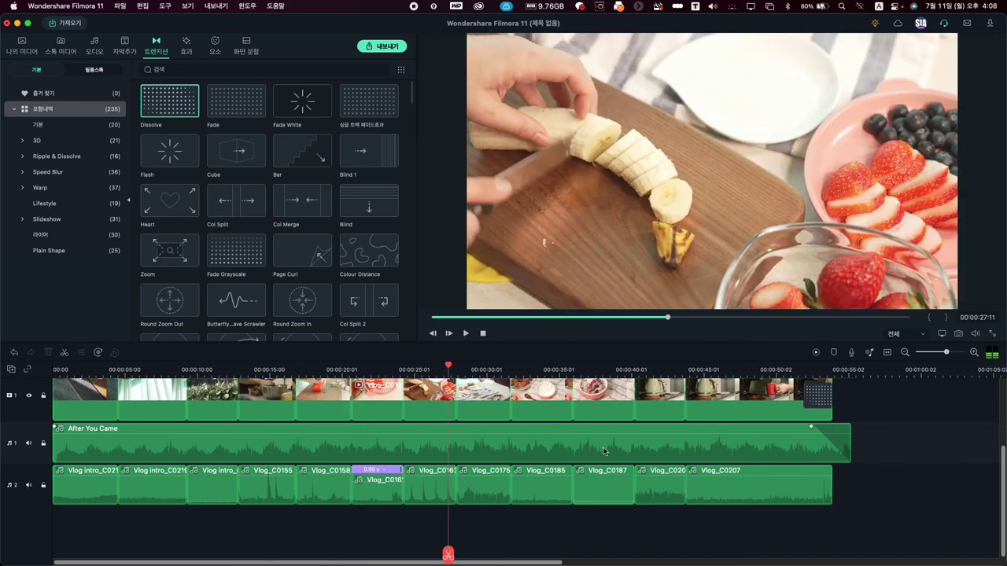
# Step: Undo the audio detachment so the camera sound is part of the clips on video track 1 again
pyautogui.scroll(3, 606, 452)
pyautogui.press('super+z')
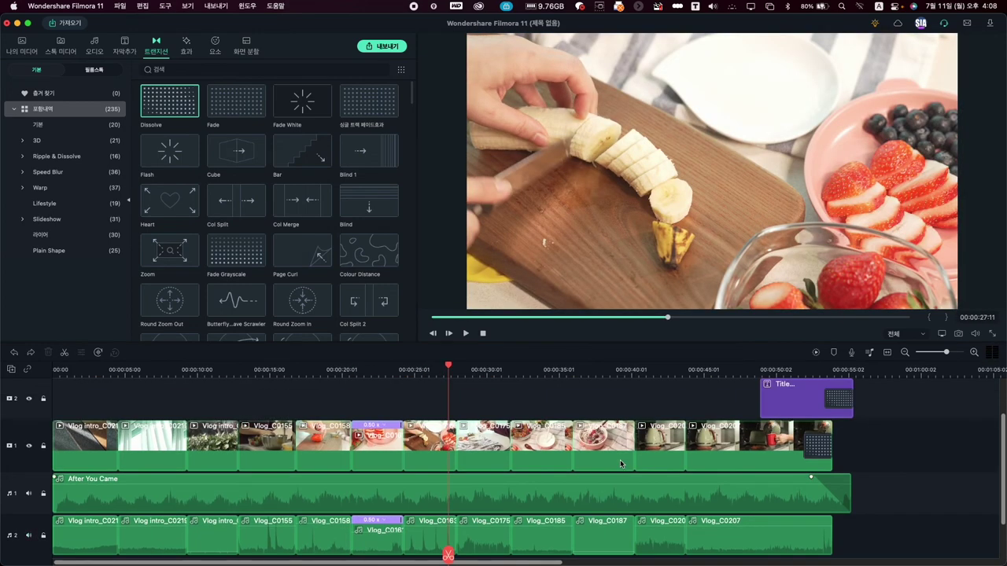
pyautogui.press('super+shift+z')
pyautogui.scroll(2, 619, 461)
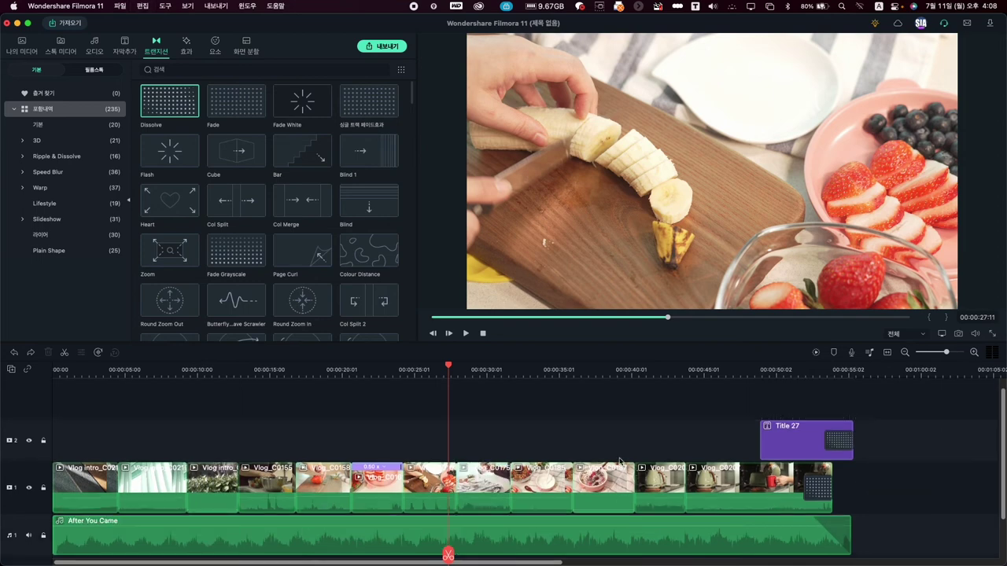
pyautogui.click(503, 417)
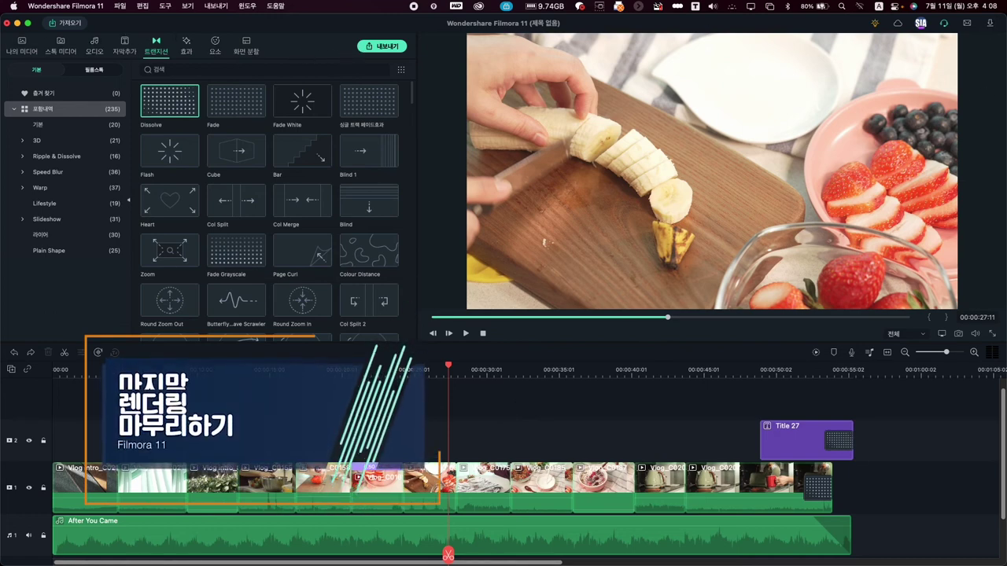
# Step: Set up an MP4 export named 브이로그 with the desktop (데스크탑) as its save location
pyautogui.press('super+e')
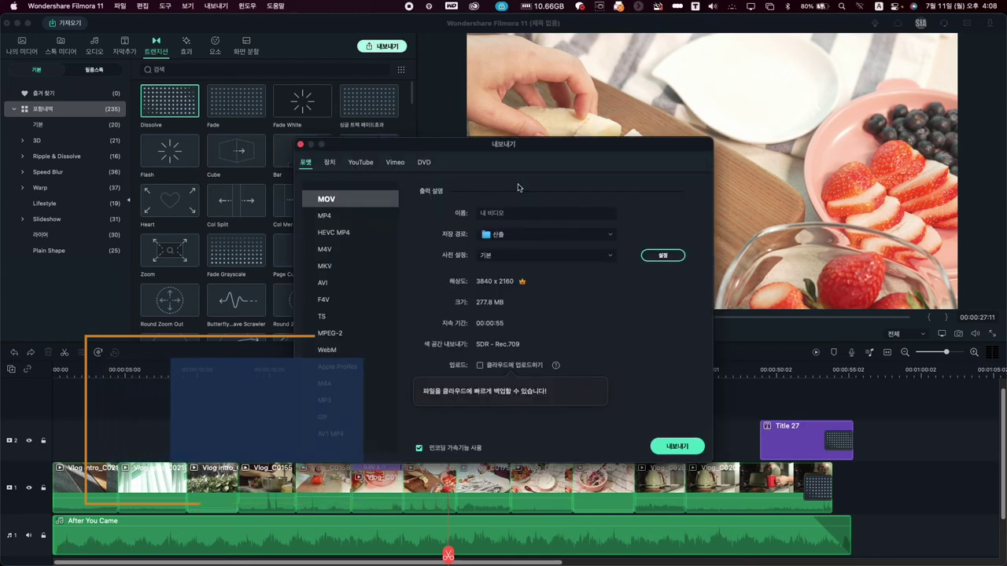
pyautogui.click(365, 225)
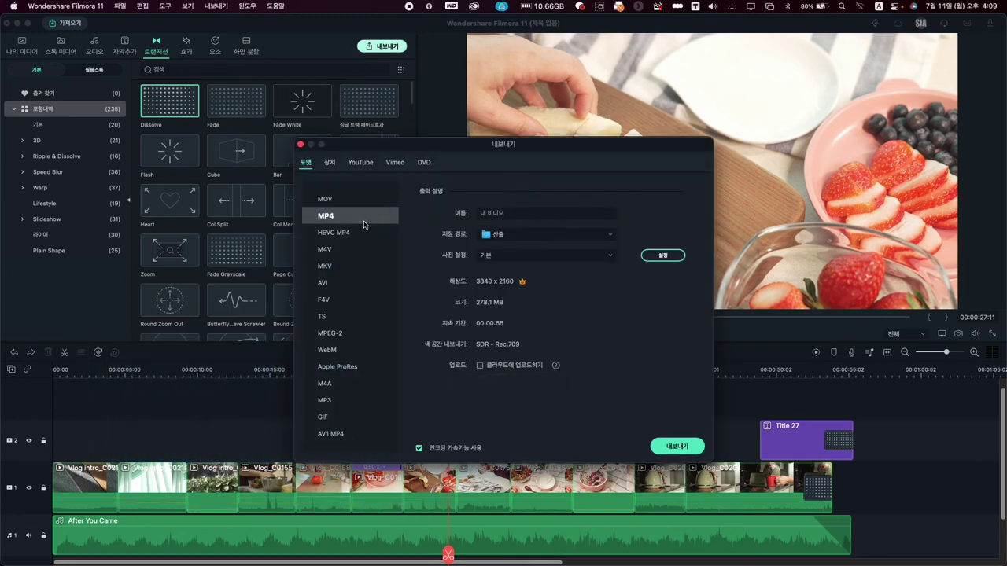
pyautogui.click(553, 212)
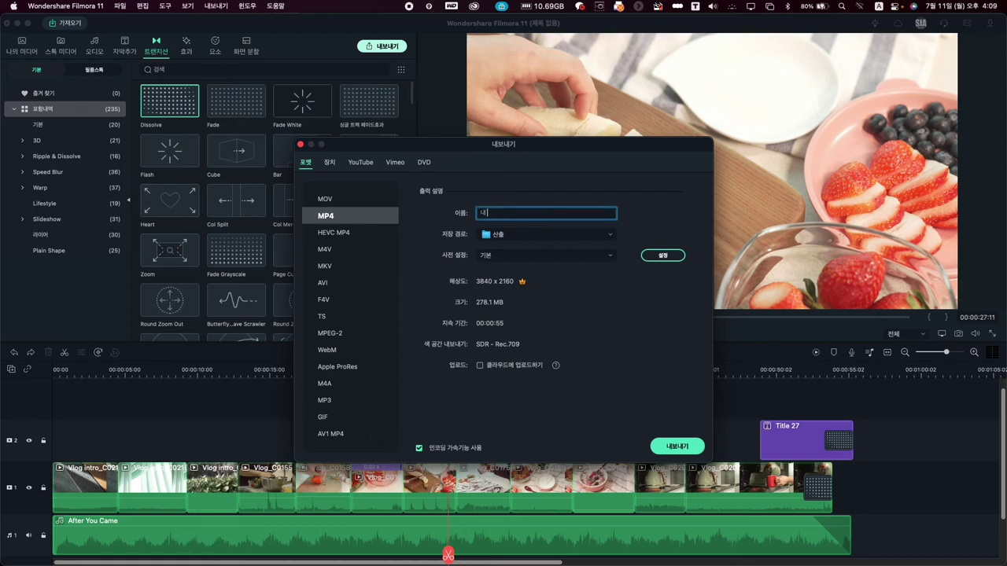
pyautogui.press('BackSpace')
pyautogui.write('ㅂ')
pyautogui.click(583, 236)
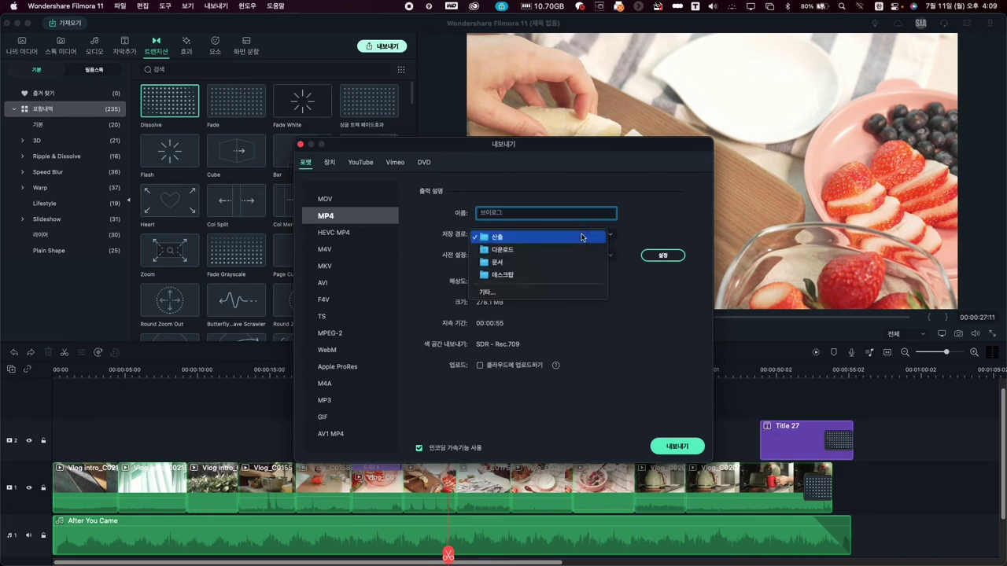
pyautogui.click(510, 274)
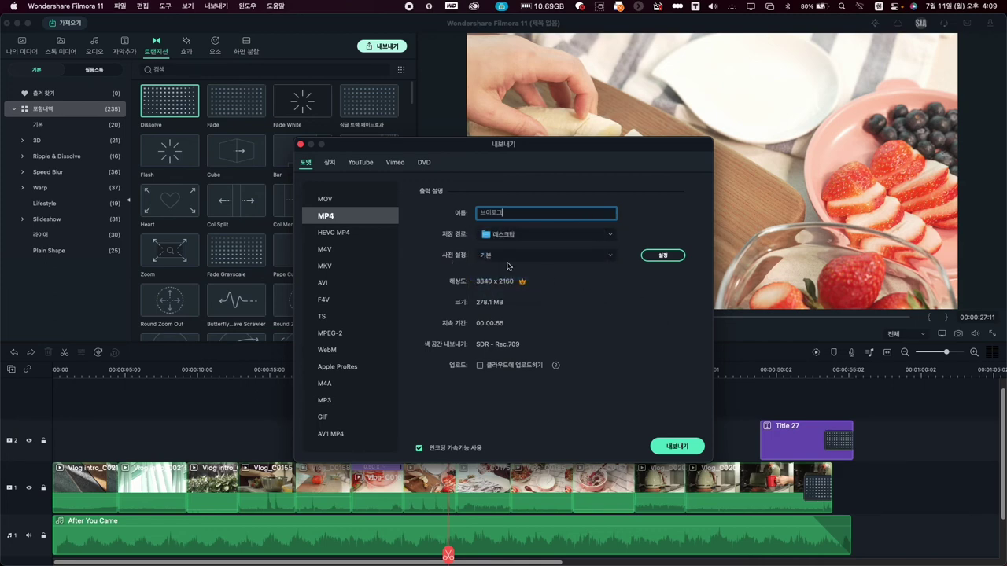
# Step: Change the export preset to custom (사용자 정의)
pyautogui.click(611, 257)
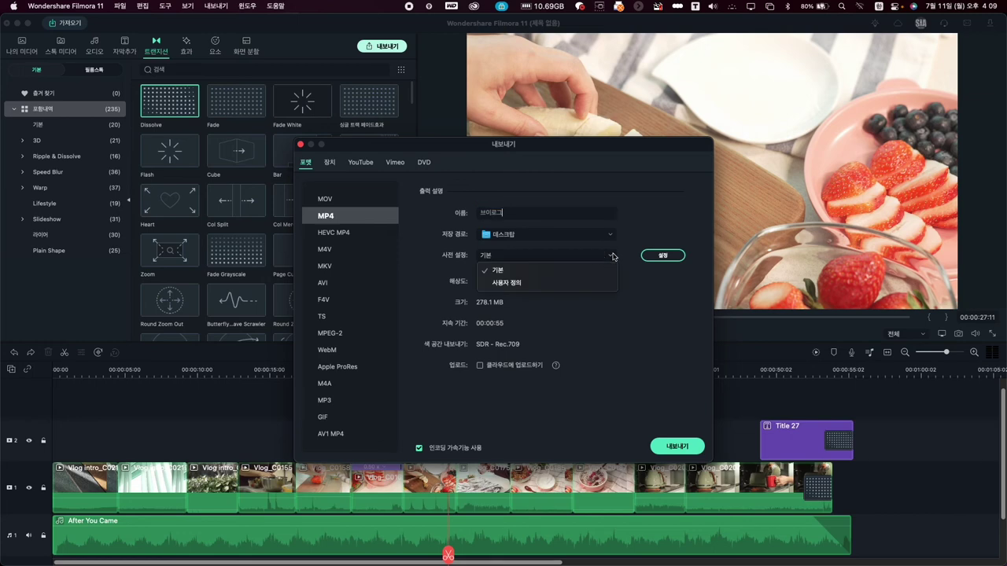
pyautogui.click(490, 288)
pyautogui.click(593, 258)
pyautogui.click(586, 281)
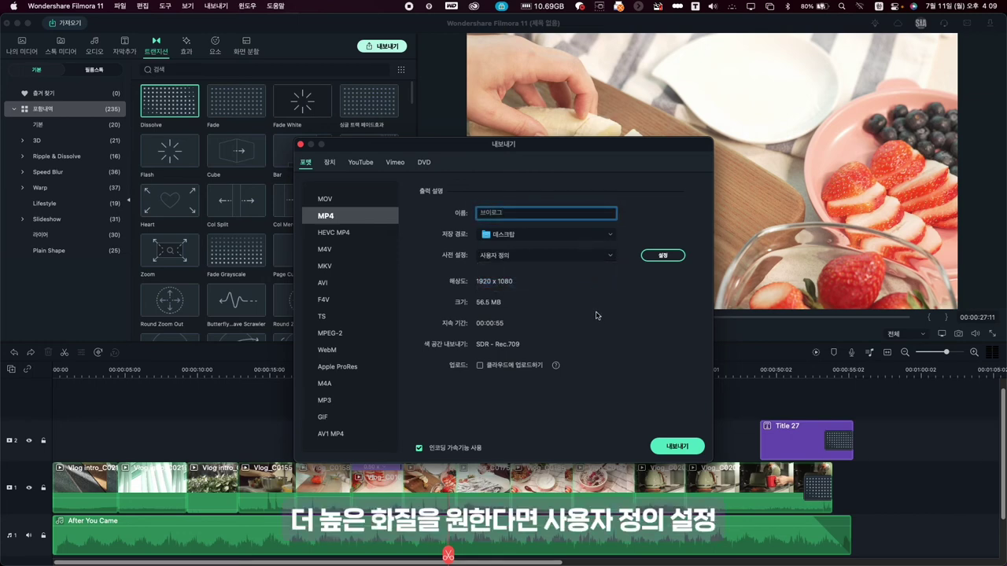
# Step: Set the video resolution to 3840 x 2160 in the detailed export settings
pyautogui.click(677, 255)
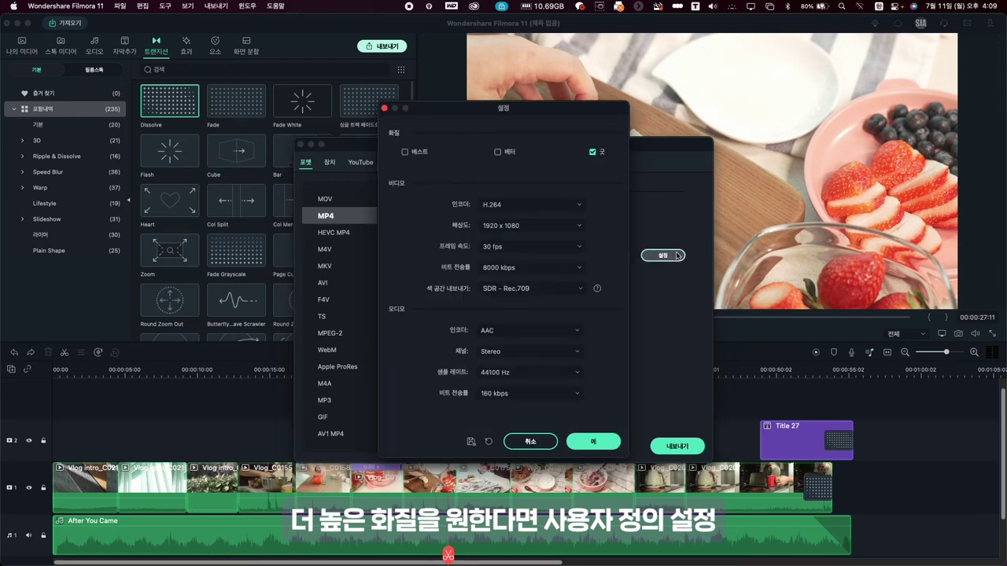
pyautogui.click(579, 226)
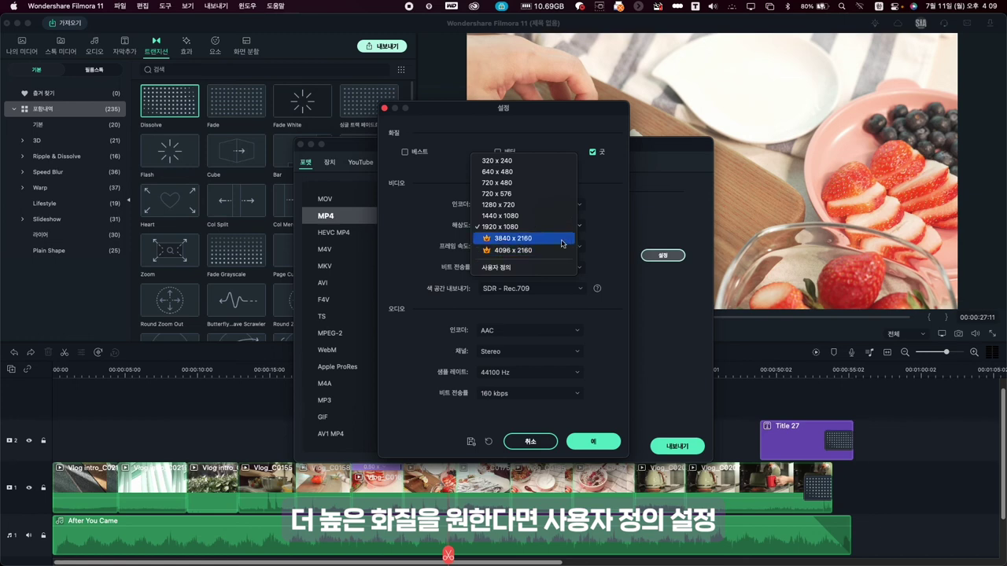
pyautogui.click(563, 238)
pyautogui.click(523, 256)
pyautogui.click(524, 254)
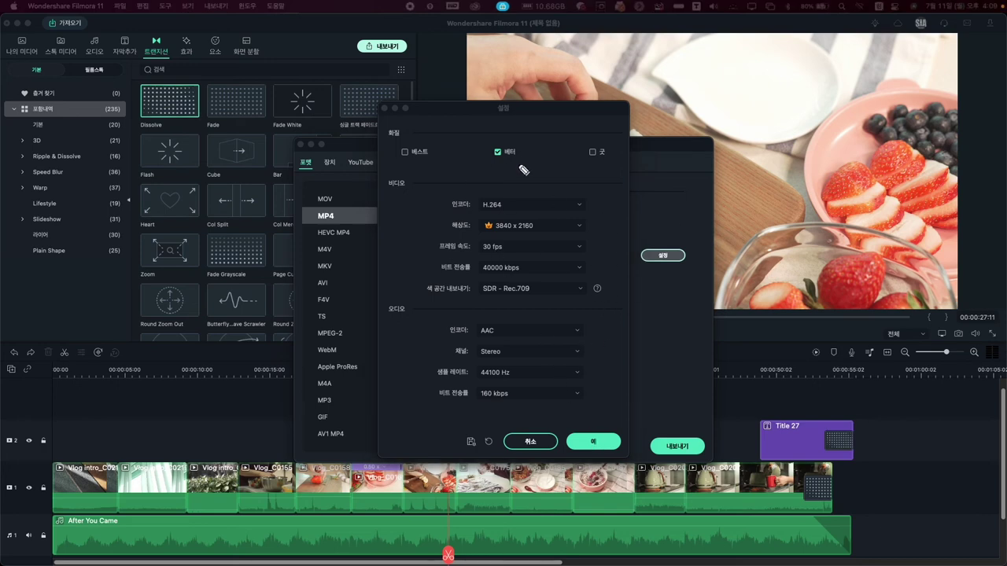
pyautogui.moveTo(425, 175)
pyautogui.mouseDown()
pyautogui.moveTo(449, 135)
pyautogui.moveTo(454, 160)
pyautogui.mouseUp()
pyautogui.moveTo(515, 175)
pyautogui.mouseDown()
pyautogui.moveTo(538, 142)
pyautogui.moveTo(589, 135)
pyautogui.moveTo(622, 153)
pyautogui.moveTo(617, 178)
pyautogui.mouseUp()
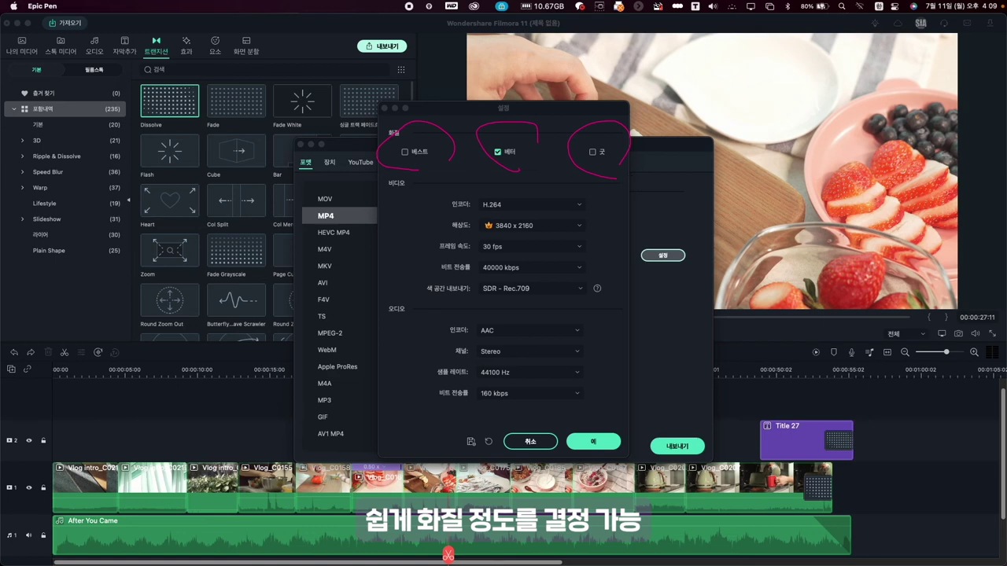
pyautogui.hotkey('ctrl', 'shift', 'c')
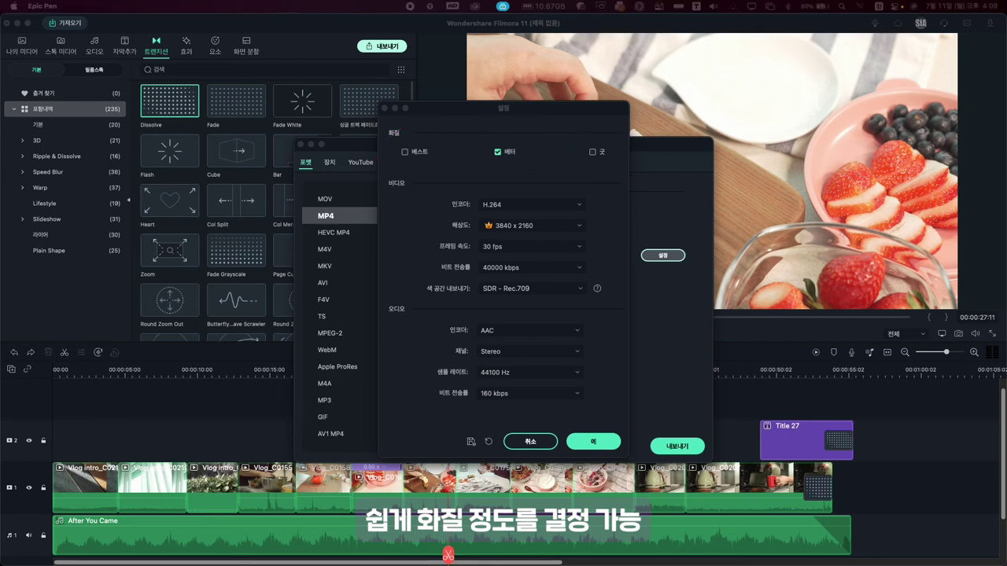
# Step: Set the export quality to good (굿), confirm the settings and export the video
pyautogui.click(405, 152)
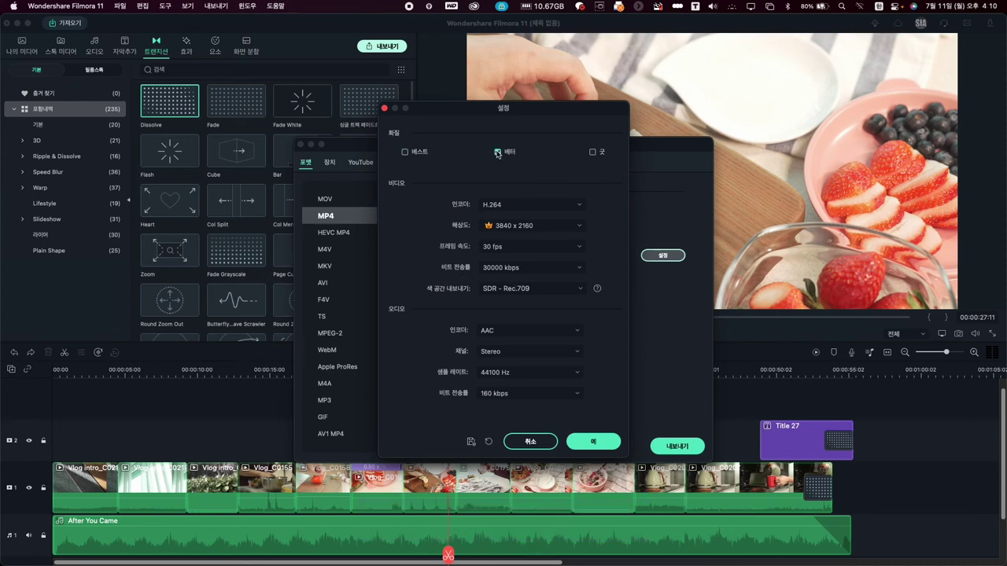
pyautogui.click(592, 153)
pyautogui.click(594, 443)
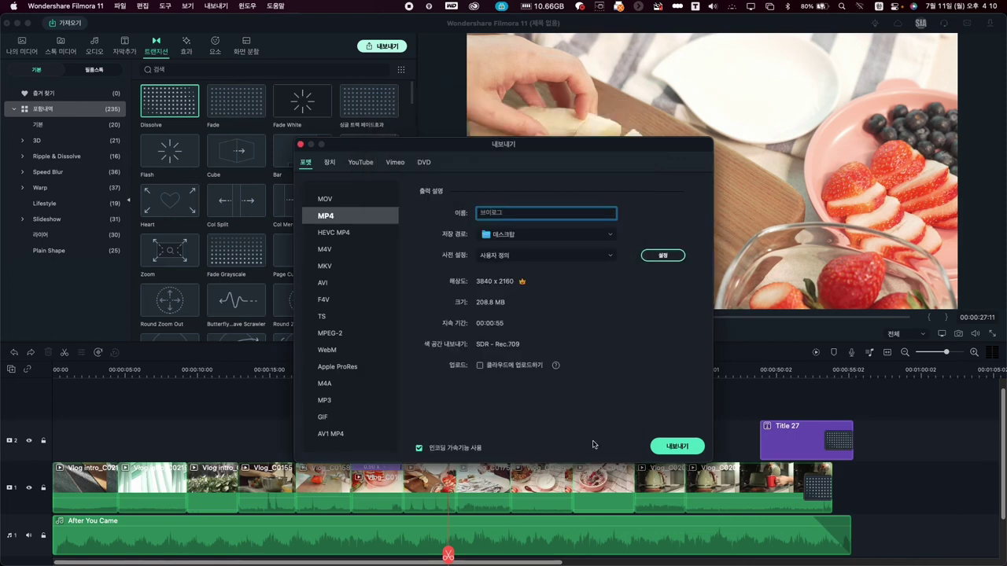
pyautogui.click(687, 450)
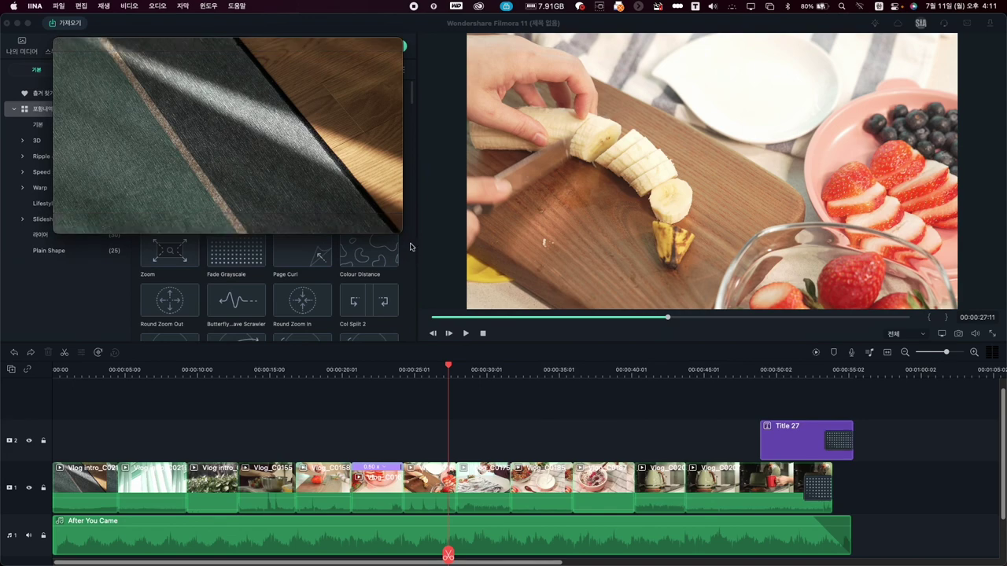
# Step: Enlarge the exported vlog's window in the IINA player to watch the result
pyautogui.moveTo(402, 234); pyautogui.dragTo(902, 516)
pyautogui.moveTo(502, 337); pyautogui.dragTo(515, 362)
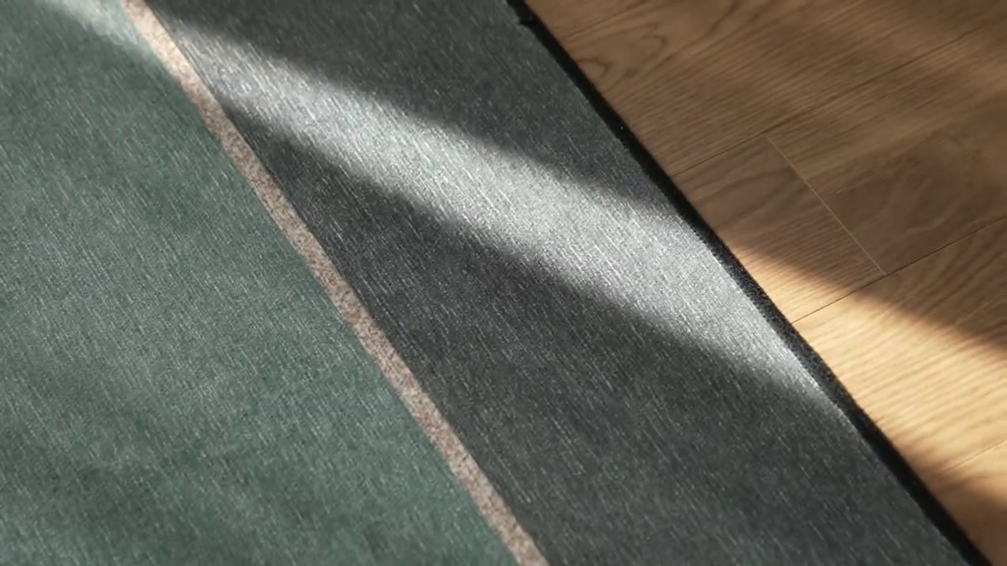